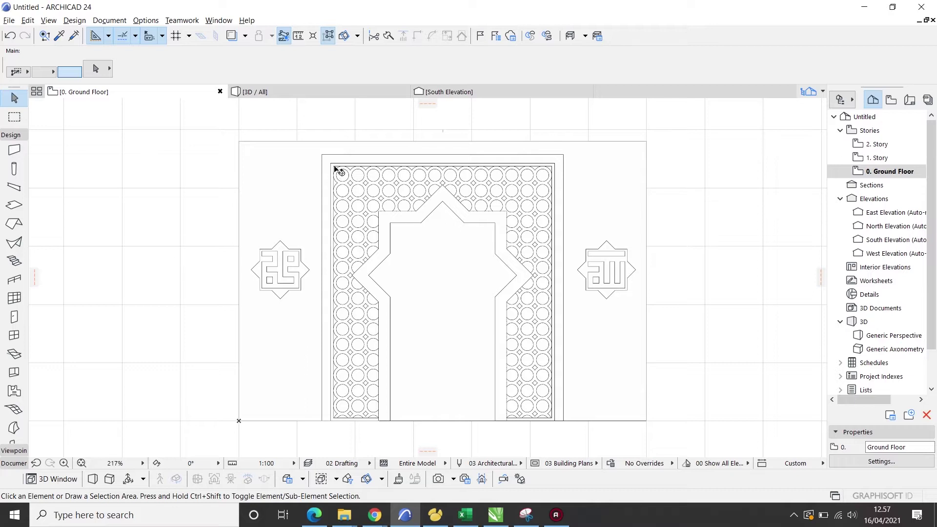
Draw a rectangular polyline around the circle lattice pattern, from its upper-left corner to its lower-right corner.
{"action": "left_click", "coordinate": [15, 464]}
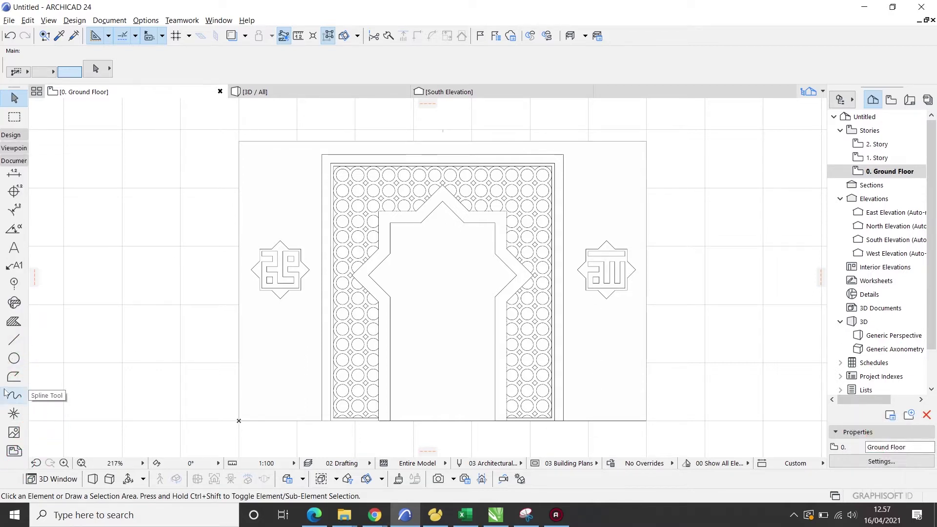
{"action": "left_click", "coordinate": [14, 377]}
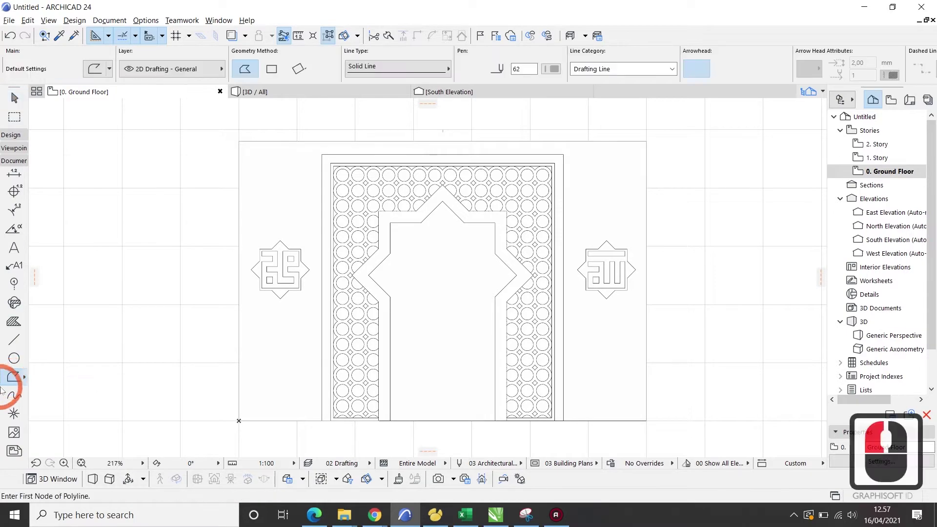
{"action": "left_click", "coordinate": [271, 69]}
{"action": "scroll", "coordinate": [357, 161], "scroll_direction": "up", "scroll_amount": 10}
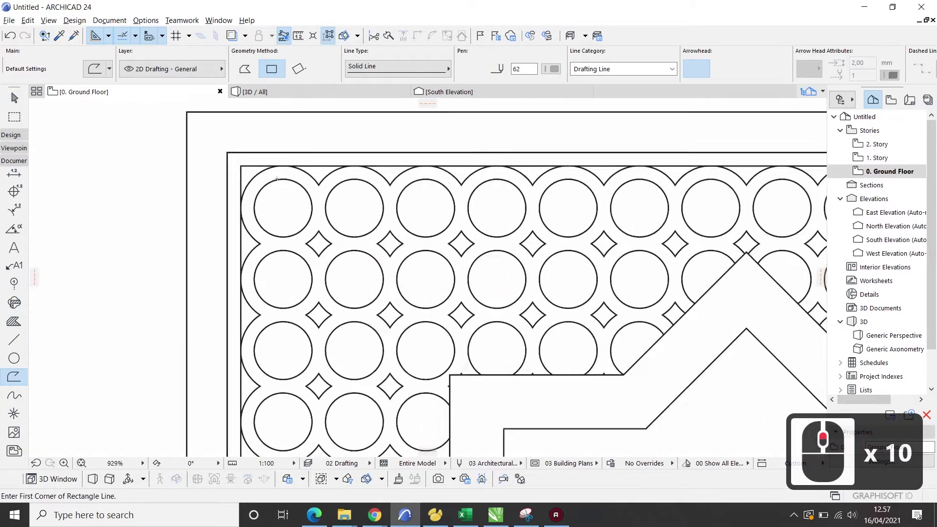
{"action": "scroll", "coordinate": [241, 168], "scroll_direction": "up", "scroll_amount": 3}
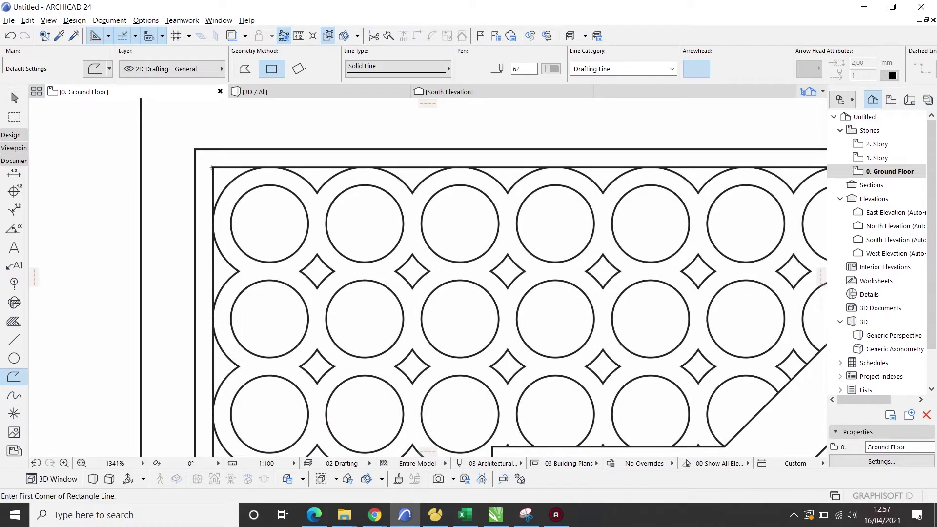
{"action": "left_click", "coordinate": [212, 168]}
{"action": "scroll", "coordinate": [212, 169], "scroll_direction": "down", "scroll_amount": 9}
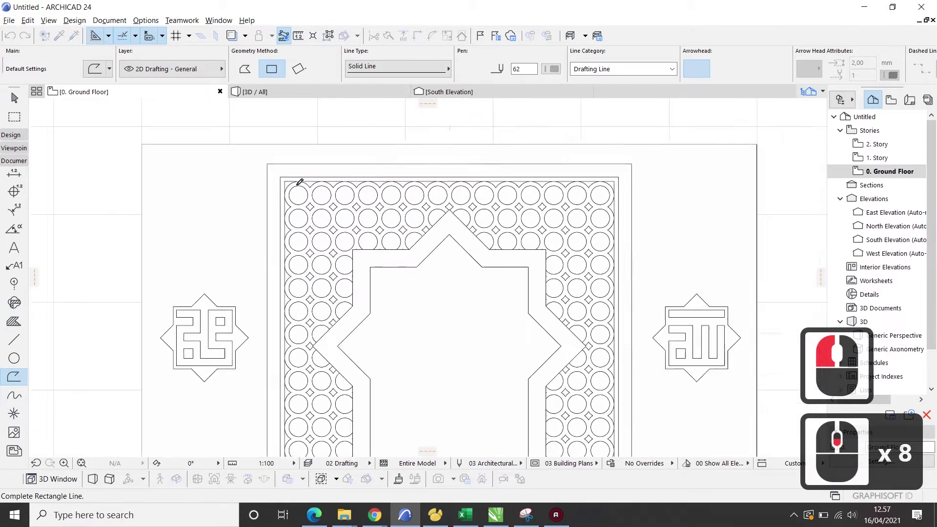
{"action": "scroll", "coordinate": [464, 288], "scroll_direction": "down", "scroll_amount": 3}
{"action": "scroll", "coordinate": [499, 394], "scroll_direction": "up", "scroll_amount": 9}
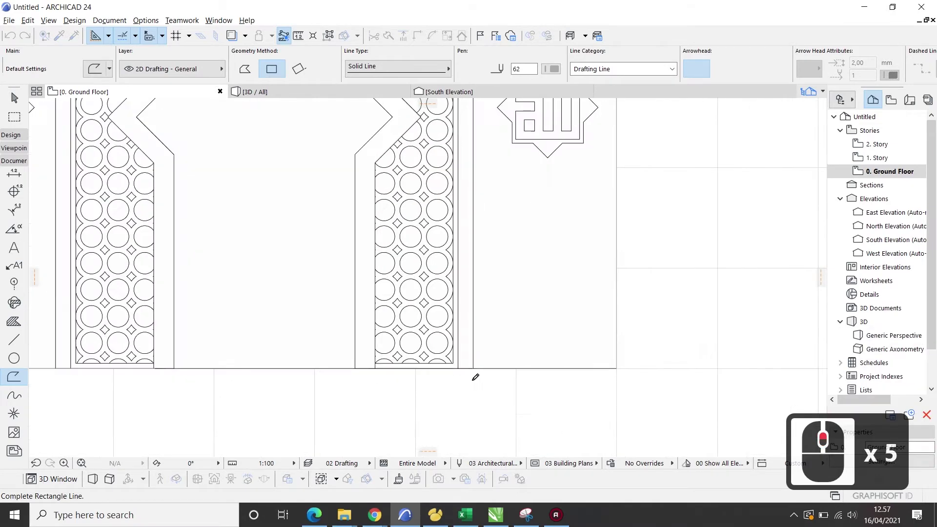
{"action": "scroll", "coordinate": [426, 347], "scroll_direction": "up", "scroll_amount": 4}
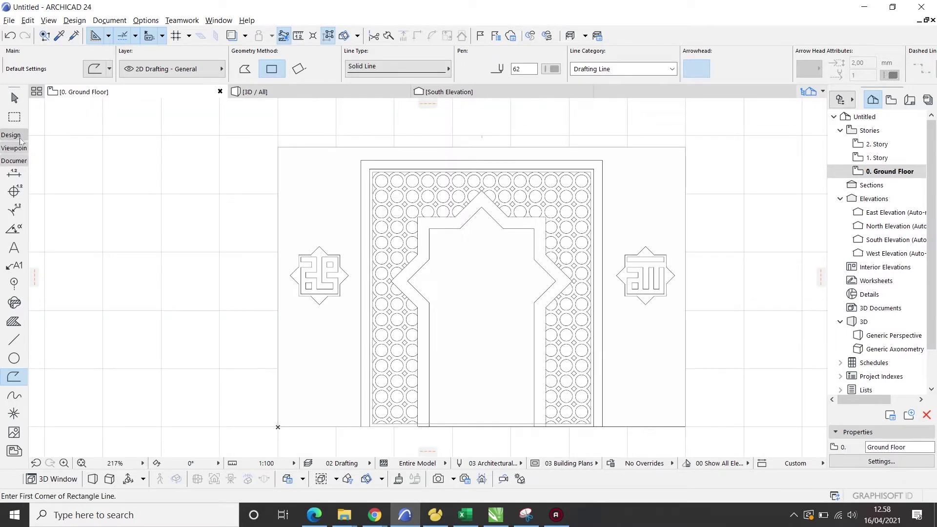
Set the slab defaults to thickness 4 and Gypsum Plasterboard, and create a slab from the lattice's bounding rectangle.
{"action": "left_click", "coordinate": [14, 135]}
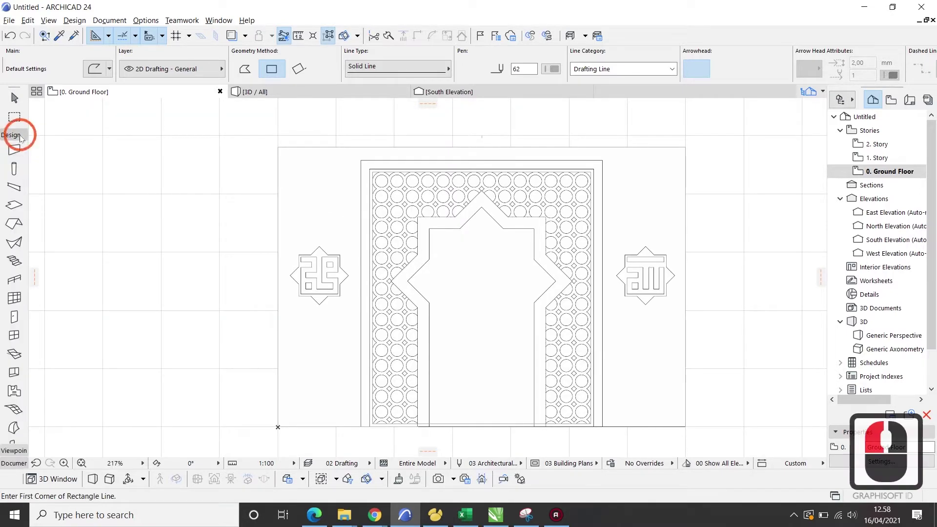
{"action": "left_click", "coordinate": [14, 206]}
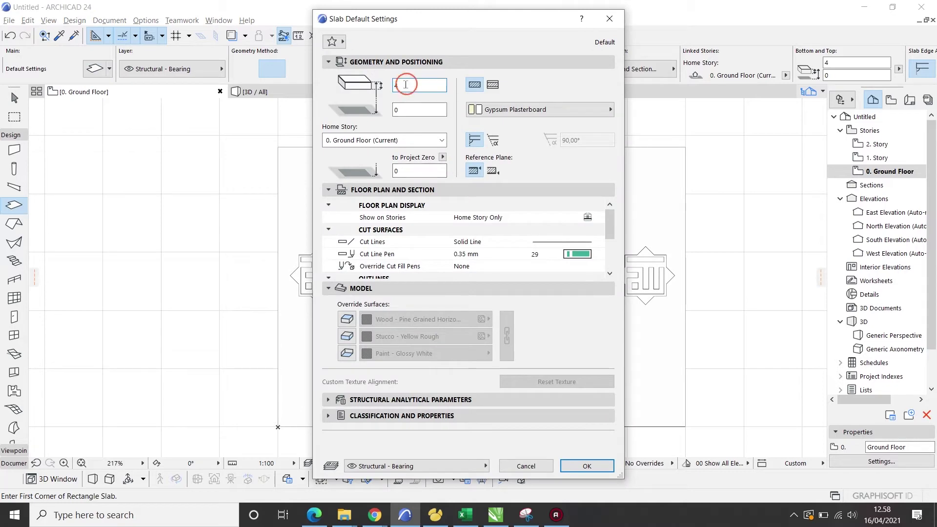
{"action": "left_click", "coordinate": [407, 84]}
{"action": "type", "text": "4"}
{"action": "left_click", "coordinate": [473, 85]}
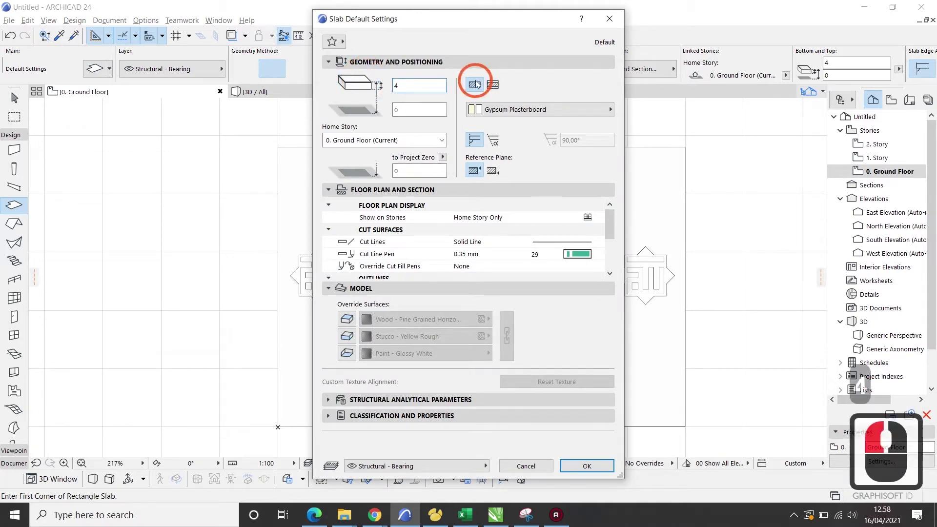
{"action": "left_click", "coordinate": [544, 113]}
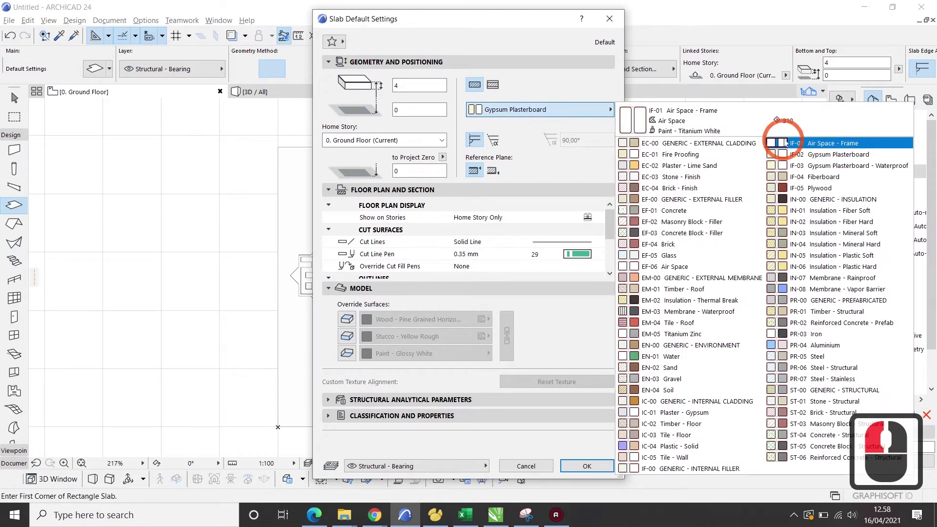
{"action": "left_click", "coordinate": [816, 155]}
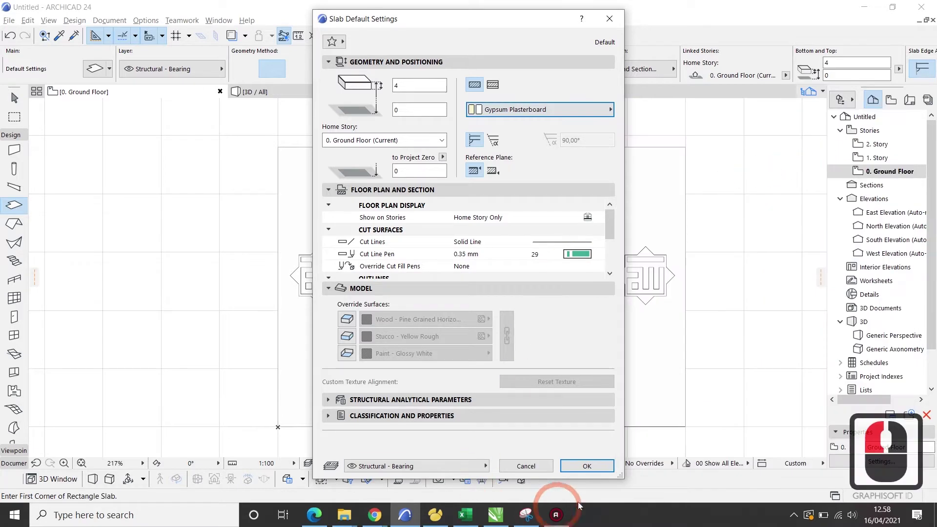
{"action": "left_click", "coordinate": [587, 467]}
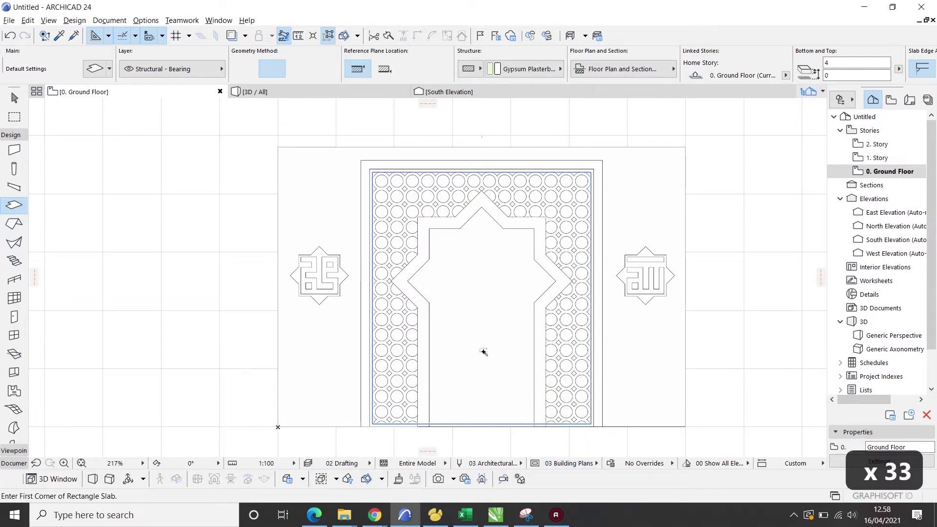
{"action": "left_click", "coordinate": [483, 350]}
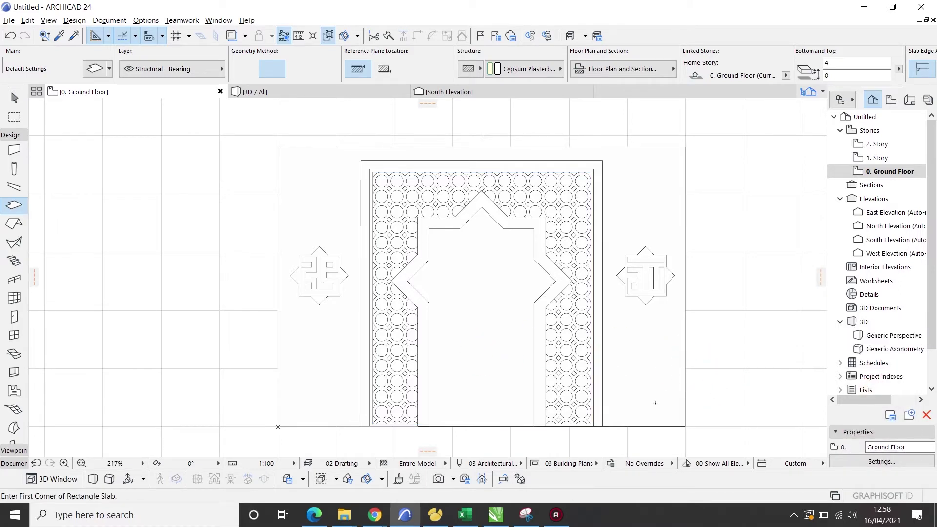
Offset all edges of the new slab outward by 5 to meet the surrounding frame line.
{"action": "scroll", "coordinate": [656, 403], "scroll_direction": "up", "scroll_amount": 2}
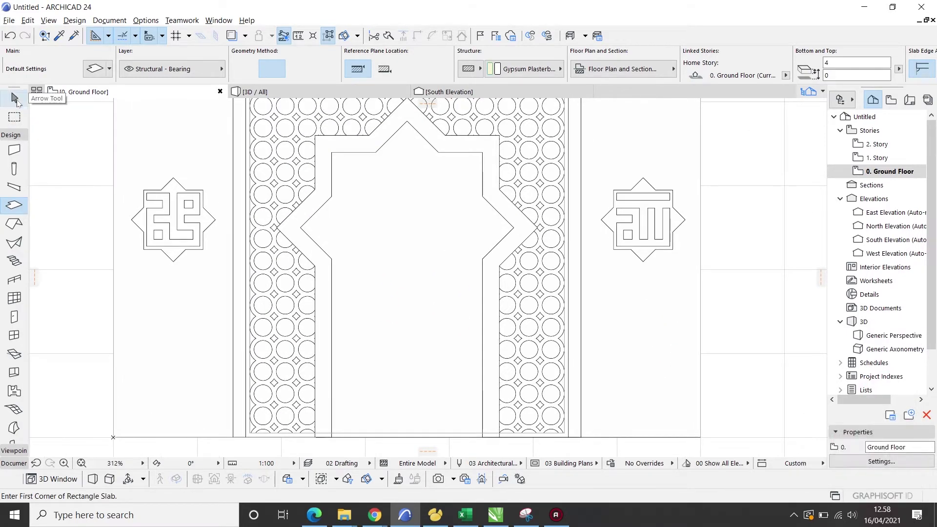
{"action": "left_click", "coordinate": [14, 98]}
{"action": "left_click", "coordinate": [420, 315]}
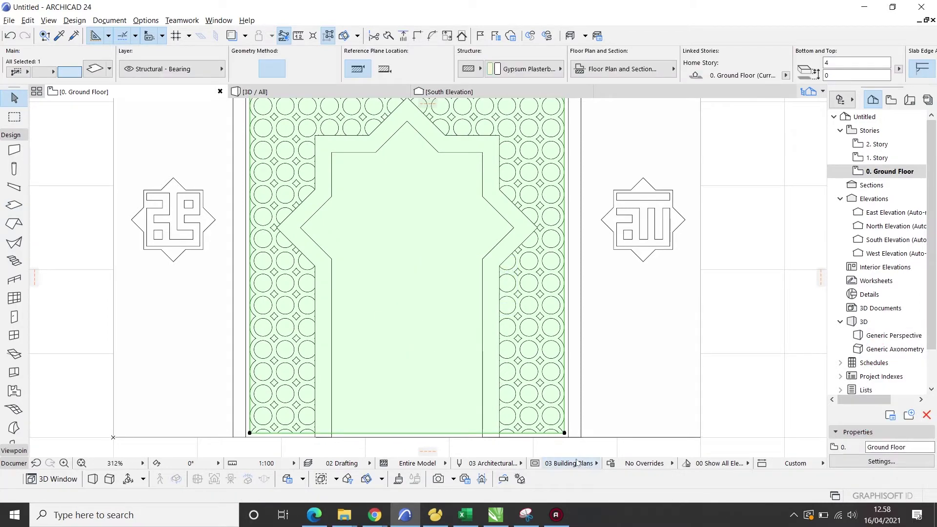
{"action": "scroll", "coordinate": [570, 434], "scroll_direction": "up", "scroll_amount": 3}
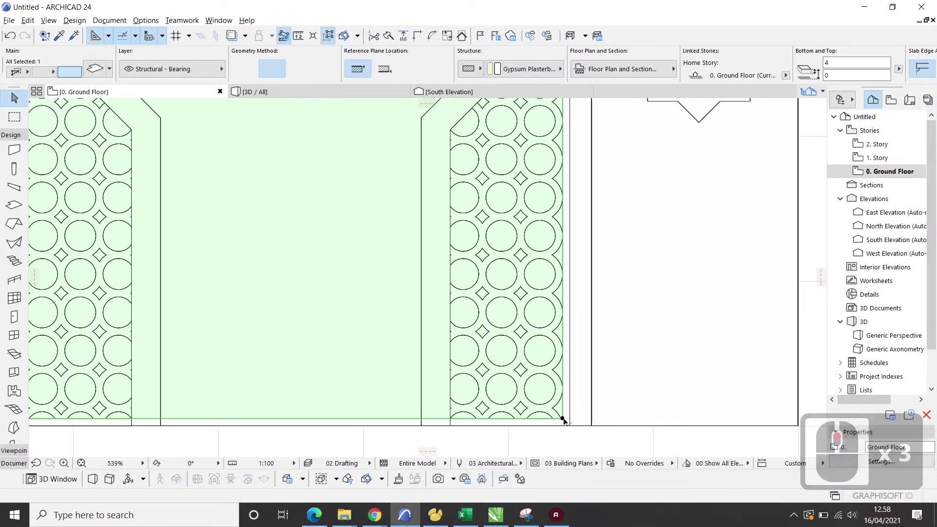
{"action": "left_click", "coordinate": [562, 418]}
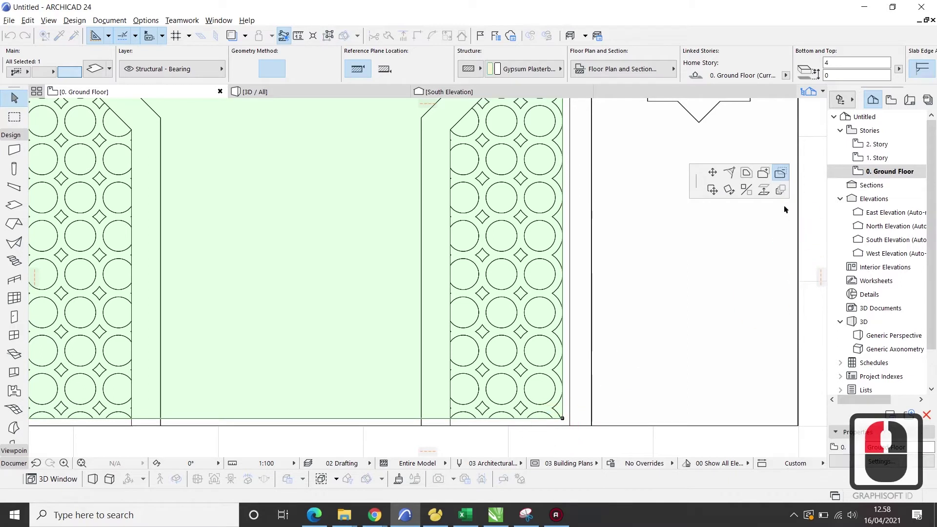
{"action": "left_click", "coordinate": [746, 172]}
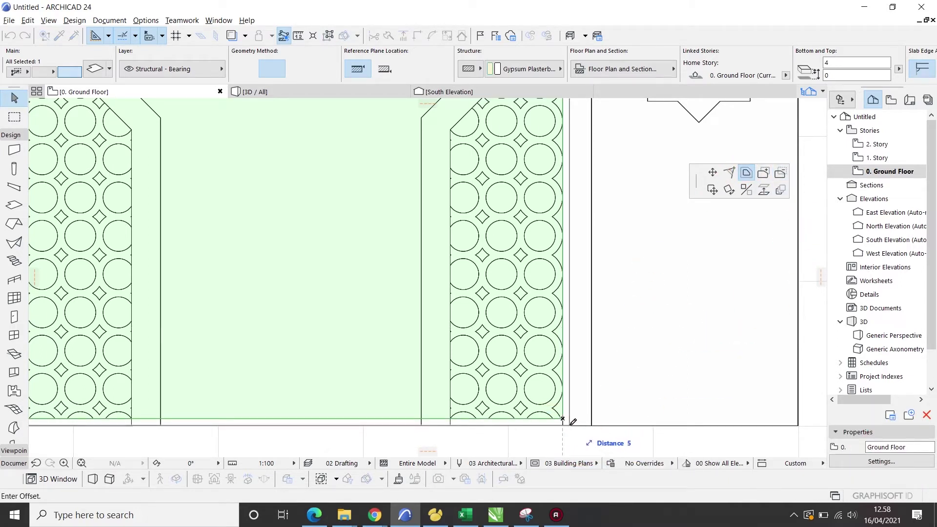
{"action": "left_click", "coordinate": [570, 424]}
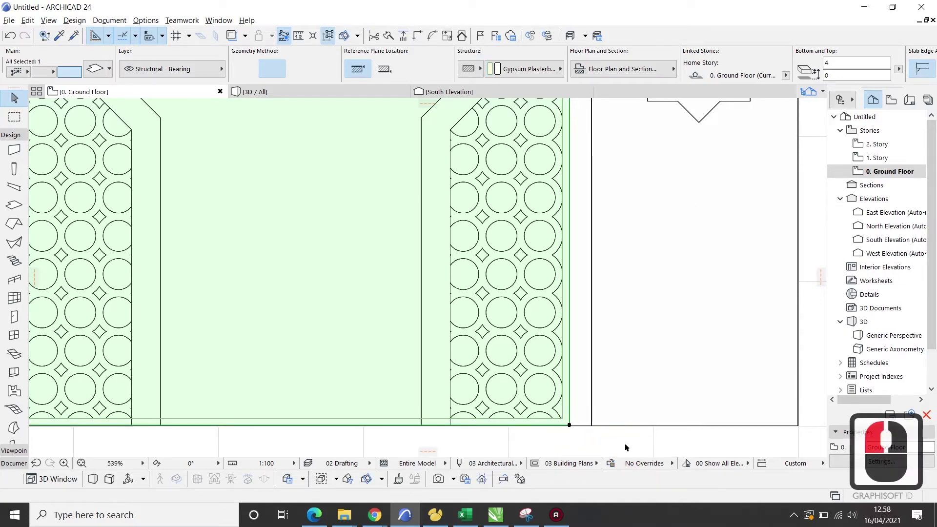
Subtract the lattice's bounding rectangle from the slab so that only a thin frame remains.
{"action": "scroll", "coordinate": [667, 431], "scroll_direction": "down", "scroll_amount": 1}
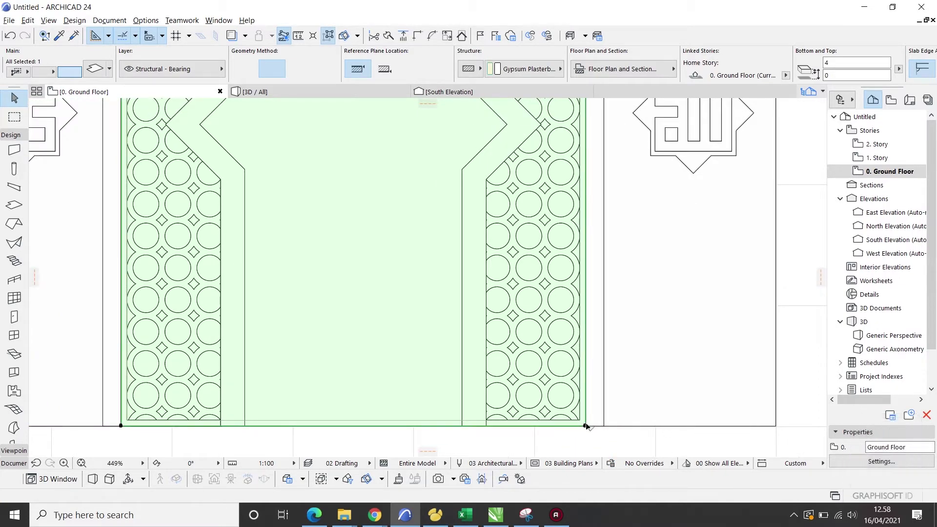
{"action": "scroll", "coordinate": [492, 386], "scroll_direction": "down", "scroll_amount": 1}
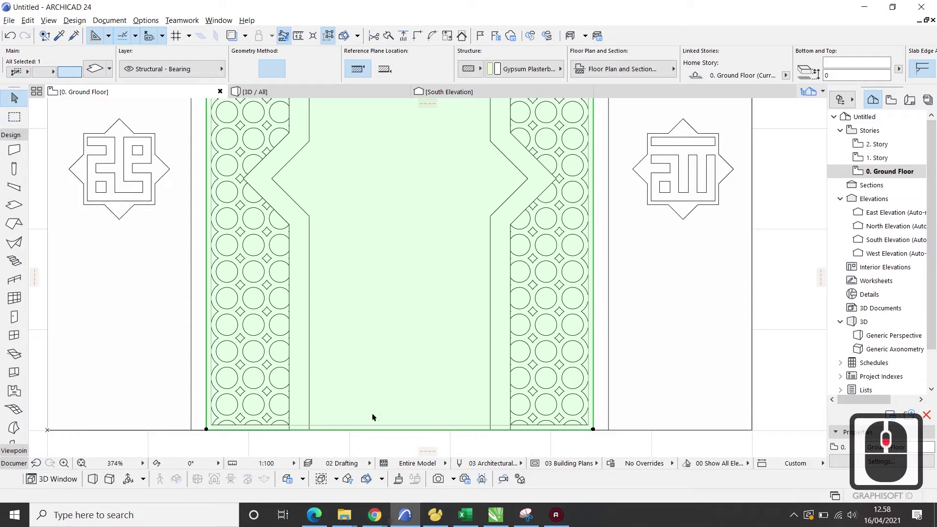
{"action": "left_click", "coordinate": [206, 429]}
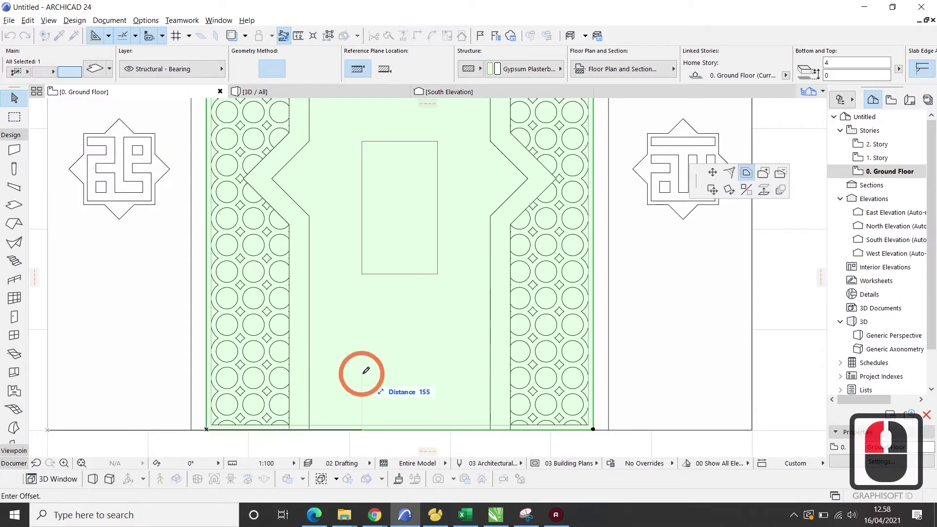
{"action": "left_click", "coordinate": [630, 292]}
{"action": "left_click", "coordinate": [399, 403]}
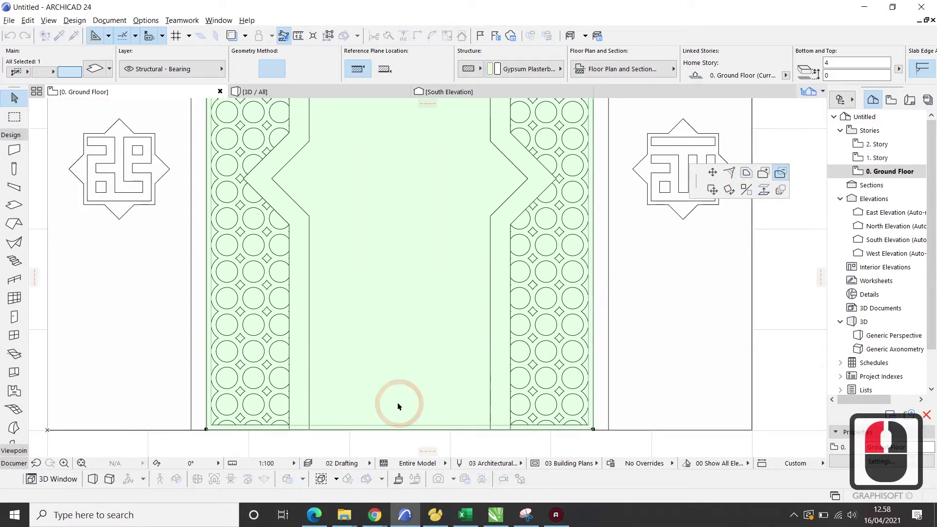
{"action": "left_click", "coordinate": [380, 424]}
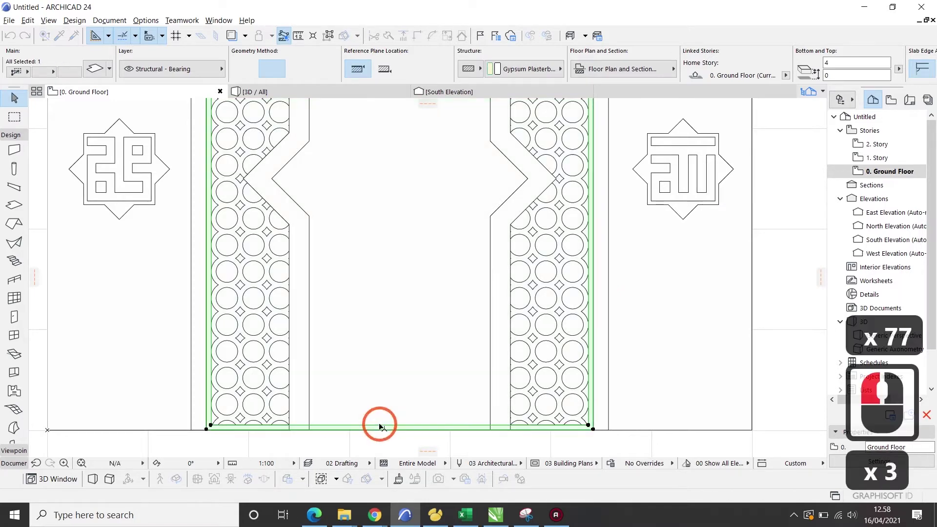
{"action": "left_click", "coordinate": [435, 376]}
{"action": "scroll", "coordinate": [439, 415], "scroll_direction": "down", "scroll_amount": 2}
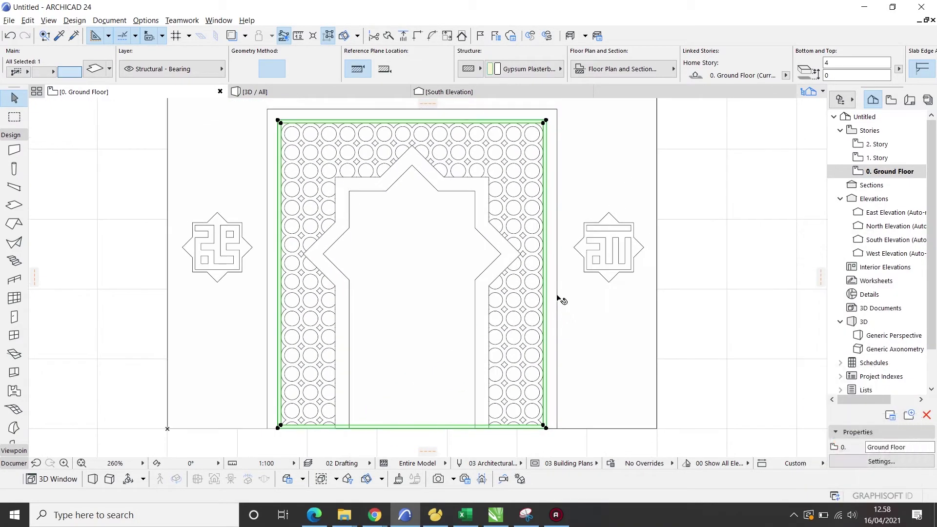
{"action": "left_click", "coordinate": [112, 159]}
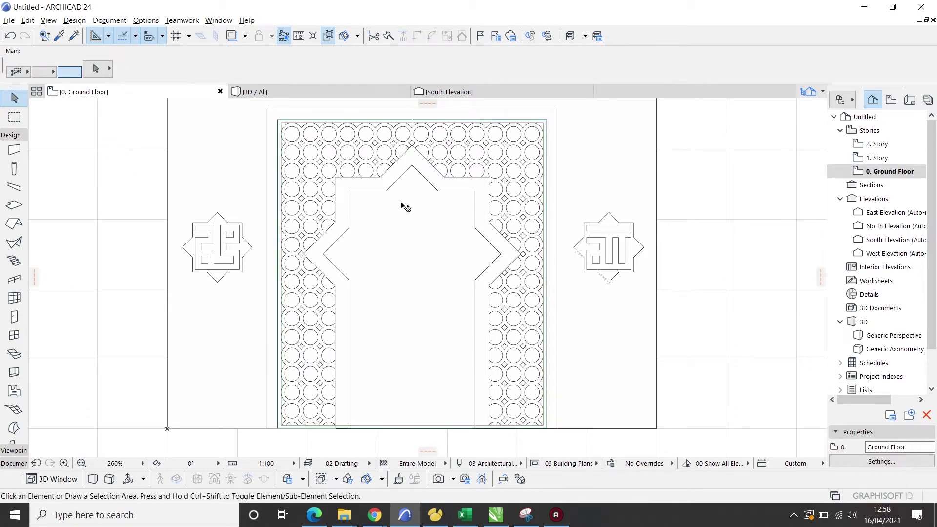
Draw a vertical centre line downward from the midpoint of the slab frame's upper edge through the star arch's peak.
{"action": "scroll", "coordinate": [400, 195], "scroll_direction": "down", "scroll_amount": 2}
{"action": "scroll", "coordinate": [393, 127], "scroll_direction": "up", "scroll_amount": 4}
{"action": "scroll", "coordinate": [410, 161], "scroll_direction": "up", "scroll_amount": 4}
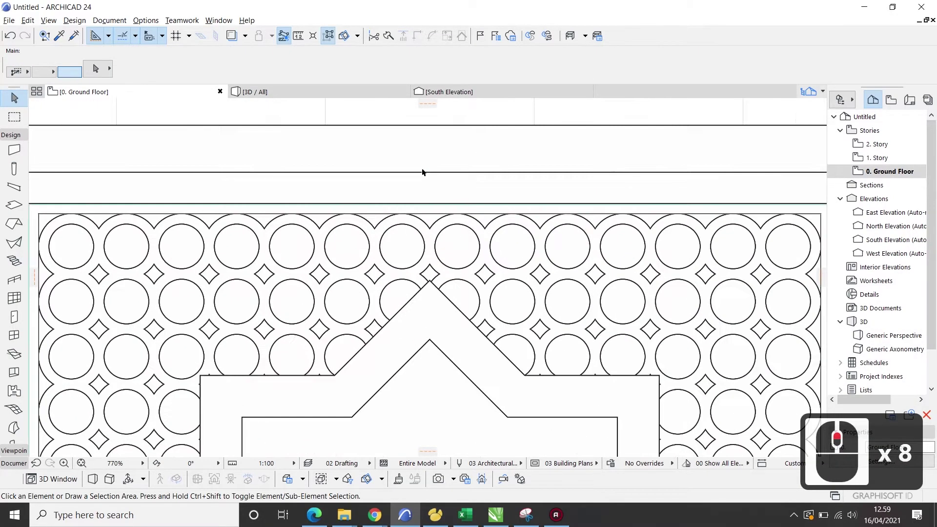
{"action": "scroll", "coordinate": [425, 174], "scroll_direction": "down", "scroll_amount": 2}
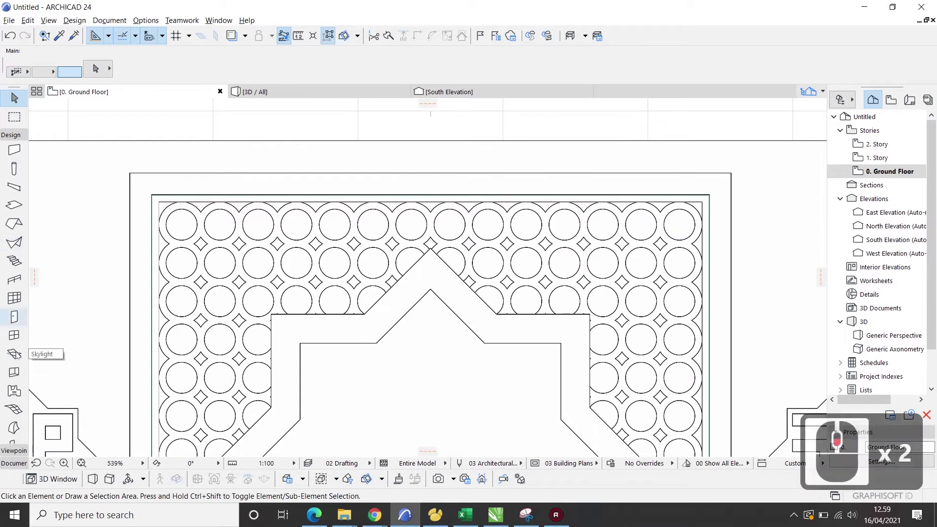
{"action": "left_click", "coordinate": [14, 464]}
{"action": "left_click", "coordinate": [13, 339]}
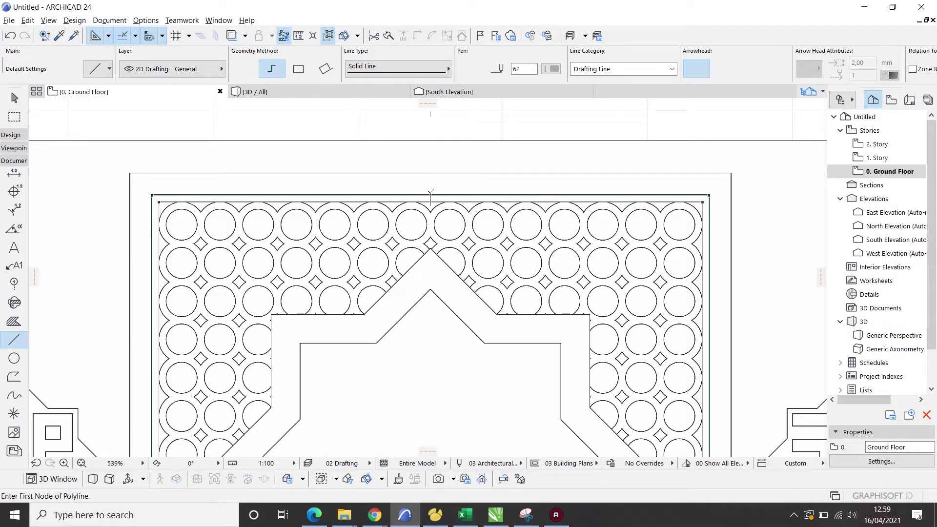
{"action": "left_click", "coordinate": [430, 195]}
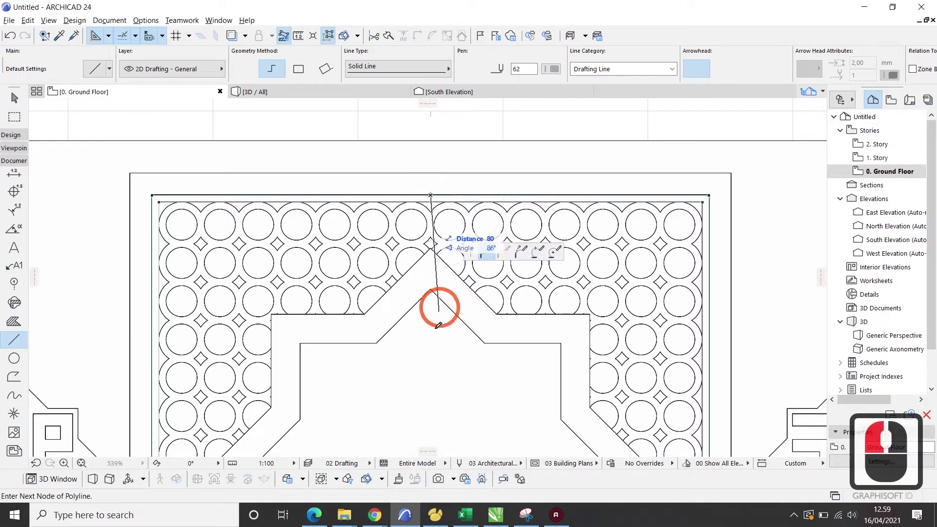
{"action": "double_click", "coordinate": [431, 434]}
{"action": "double_click", "coordinate": [418, 230]}
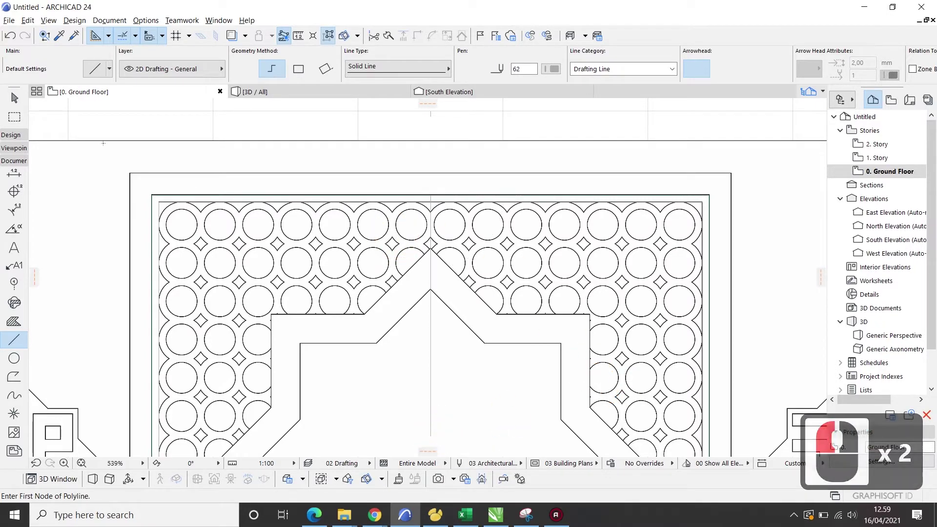
{"action": "scroll", "coordinate": [527, 145], "scroll_direction": "down", "scroll_amount": 2}
{"action": "scroll", "coordinate": [229, 161], "scroll_direction": "up", "scroll_amount": 2}
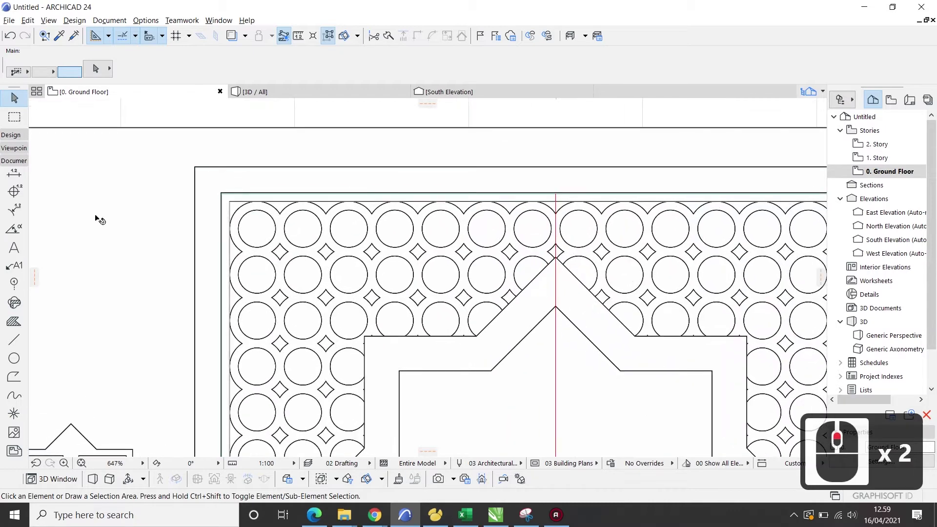
Draw a circle of radius 10,5 centred on the inner circle at the lattice's upper-left corner.
{"action": "left_click", "coordinate": [14, 358]}
{"action": "scroll", "coordinate": [261, 229], "scroll_direction": "up", "scroll_amount": 3}
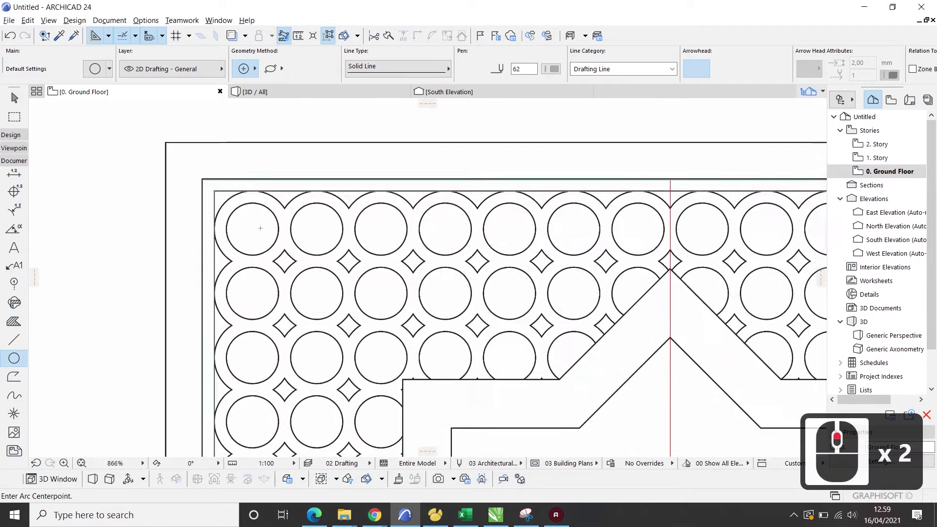
{"action": "left_click", "coordinate": [250, 229]}
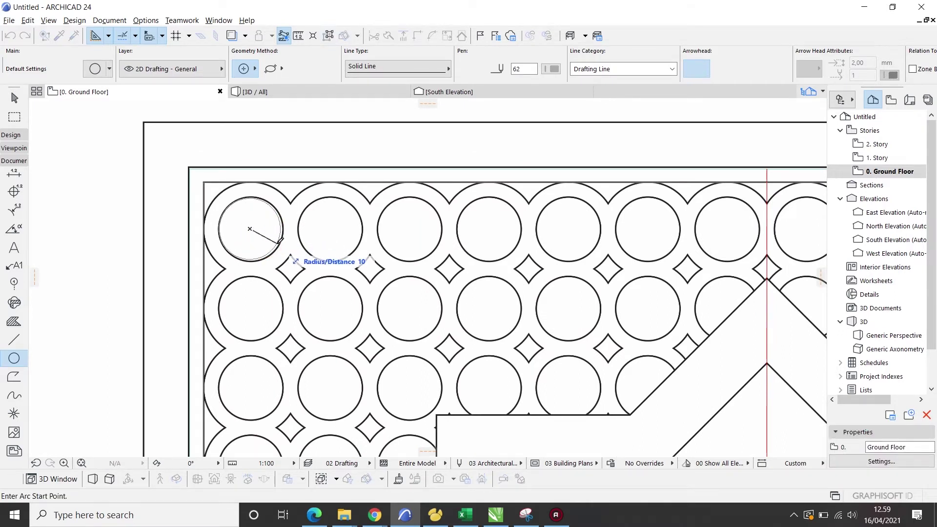
{"action": "type", "text": "10,5"}
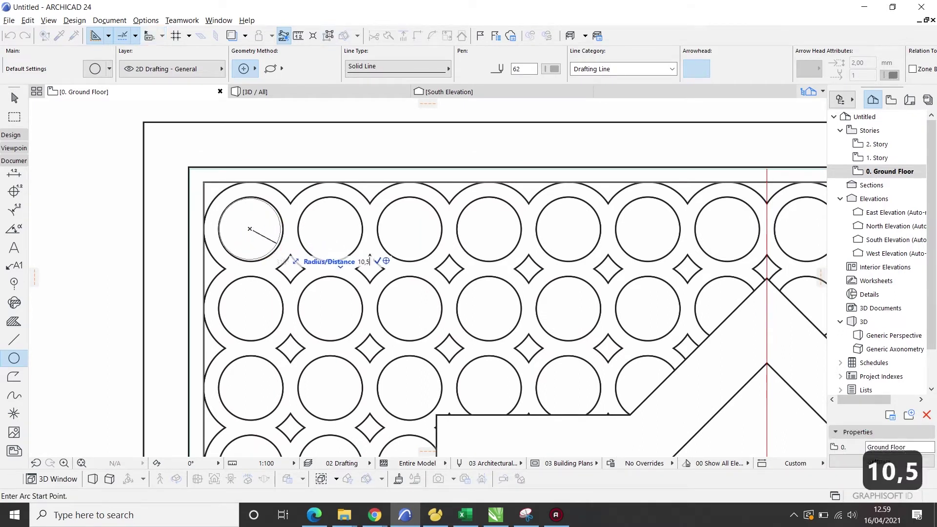
{"action": "key", "text": "Return"}
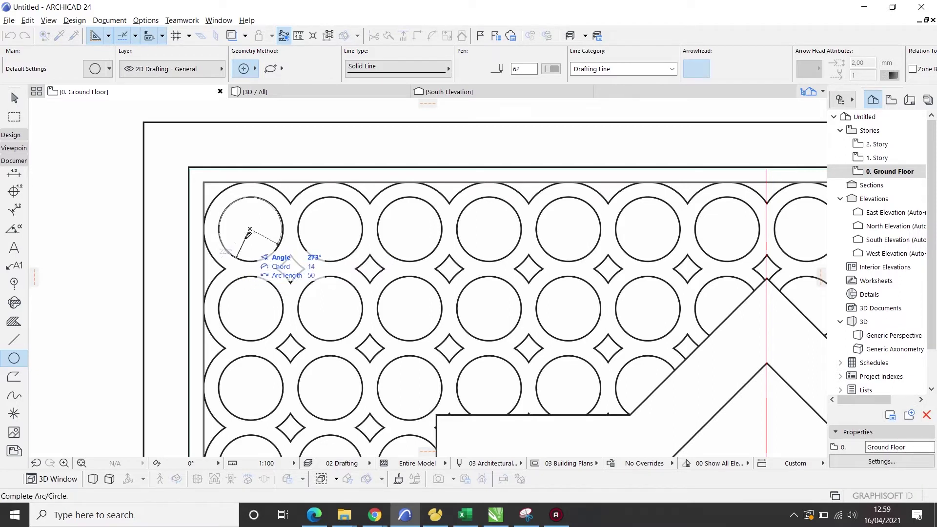
{"action": "left_click", "coordinate": [283, 237]}
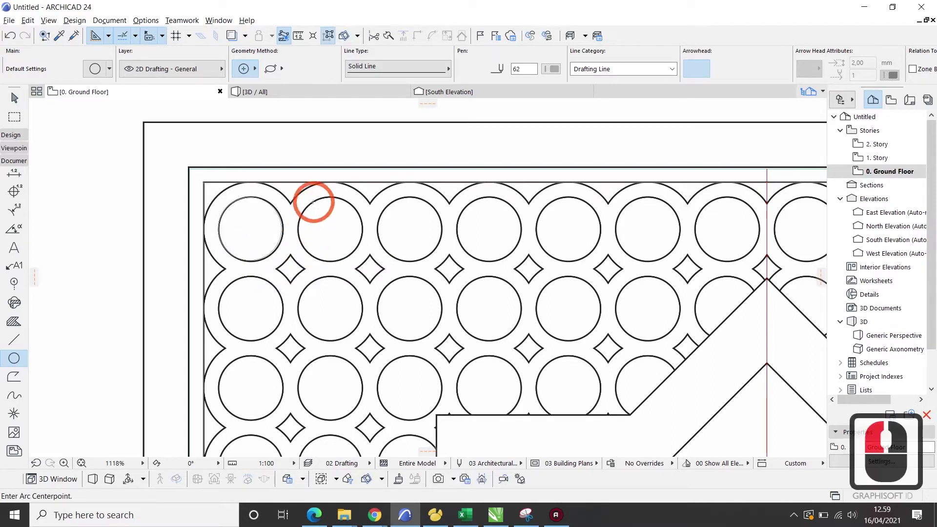
{"action": "left_click", "coordinate": [14, 99]}
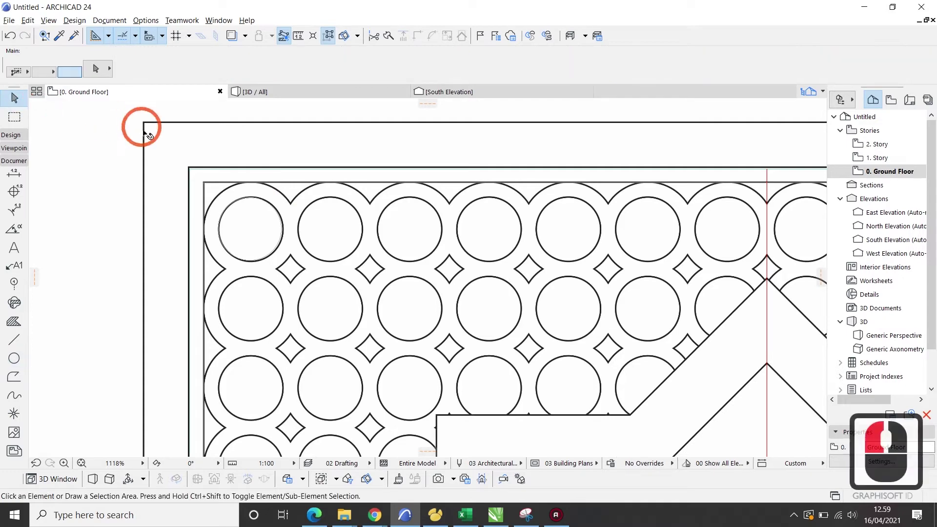
Create a gypsum plasterboard slab from the newly drawn corner circle by tracing its outline.
{"action": "scroll", "coordinate": [178, 139], "scroll_direction": "up", "scroll_amount": 3}
{"action": "left_click", "coordinate": [13, 205]}
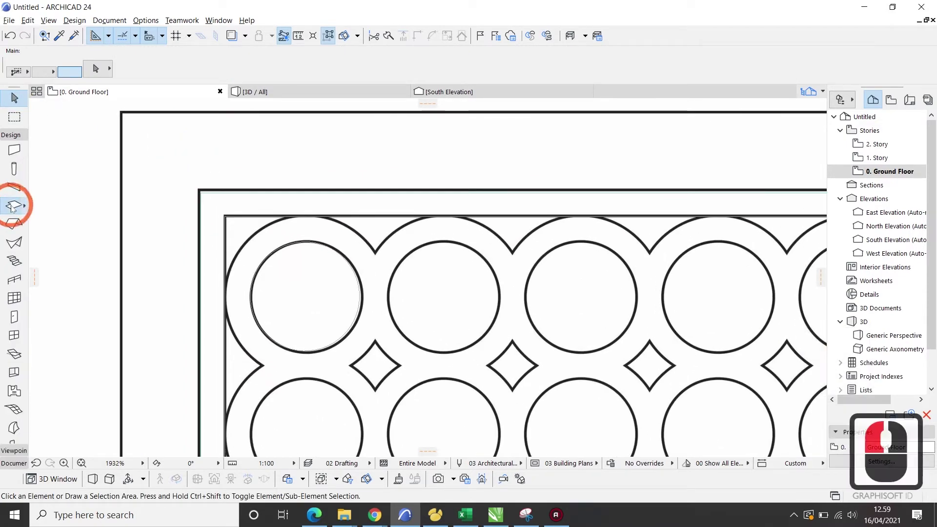
{"action": "key", "text": "space"}
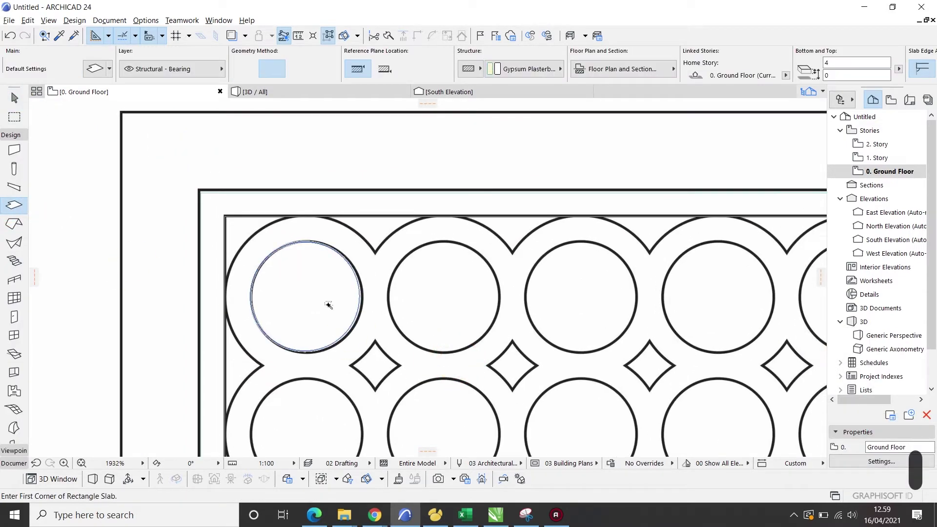
{"action": "left_click", "coordinate": [329, 305]}
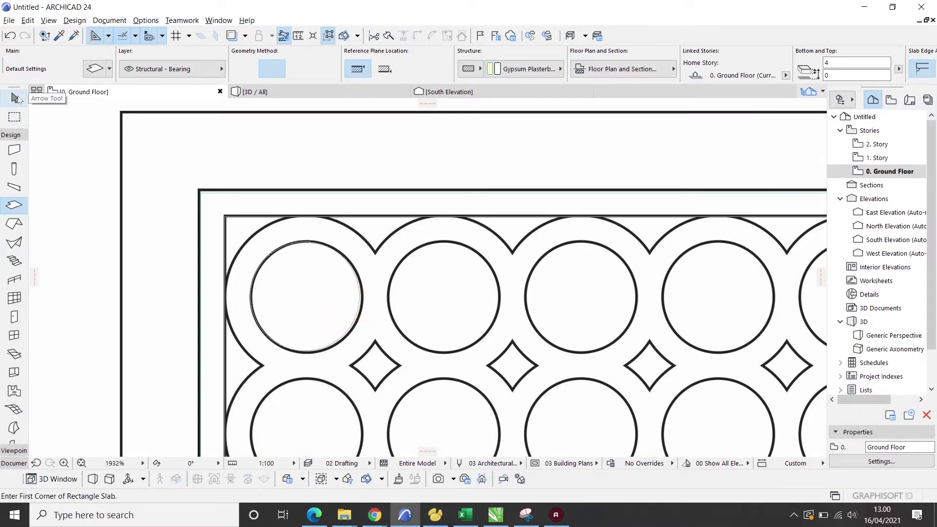
{"action": "left_click", "coordinate": [15, 98]}
Offset the edge of the circular slab outward by 5.
{"action": "left_click", "coordinate": [316, 276]}
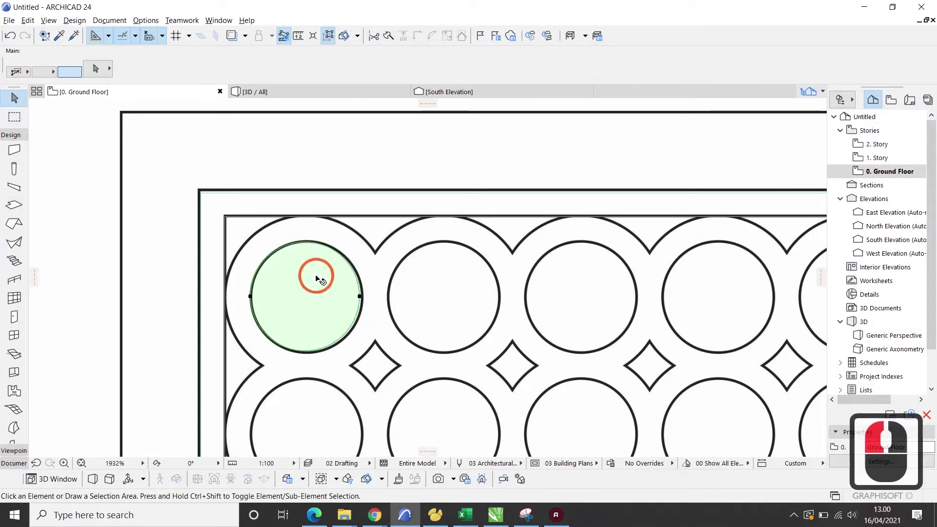
{"action": "left_click", "coordinate": [360, 297]}
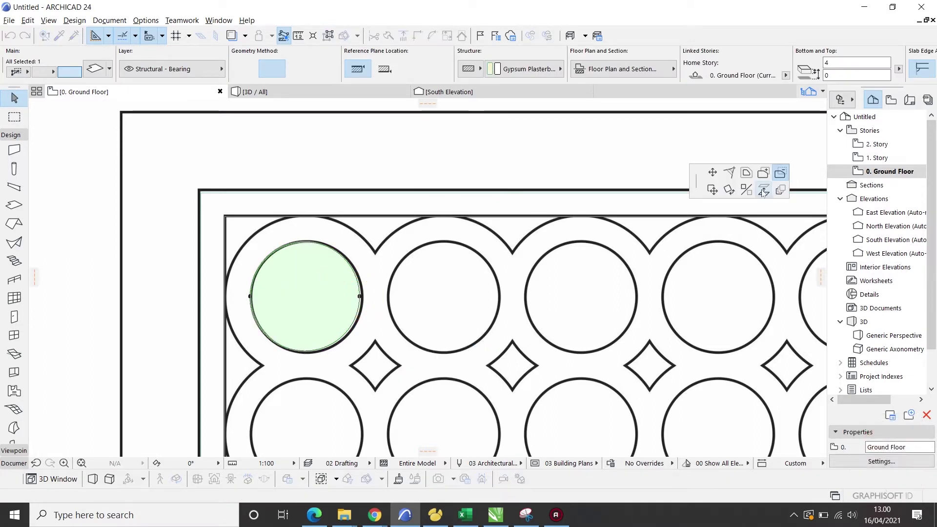
{"action": "left_click", "coordinate": [746, 172]}
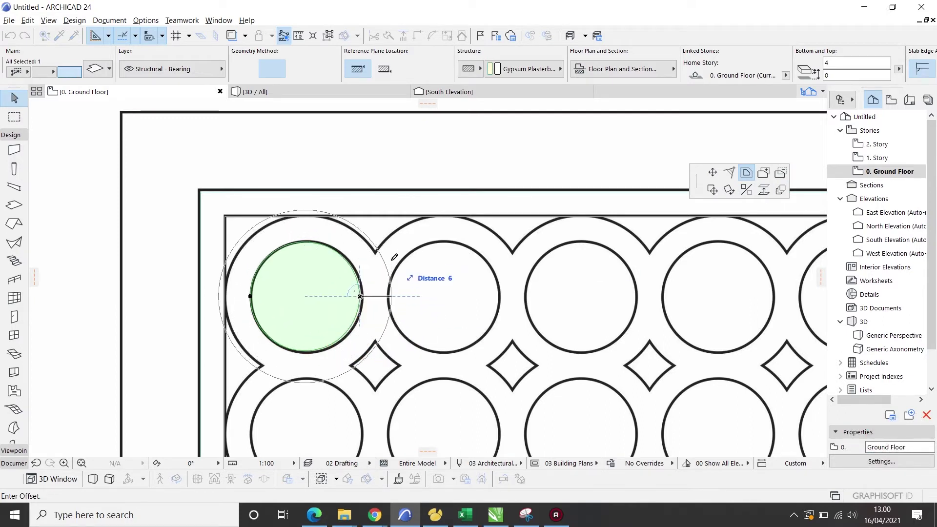
{"action": "type", "text": "5"}
{"action": "key", "text": "Return"}
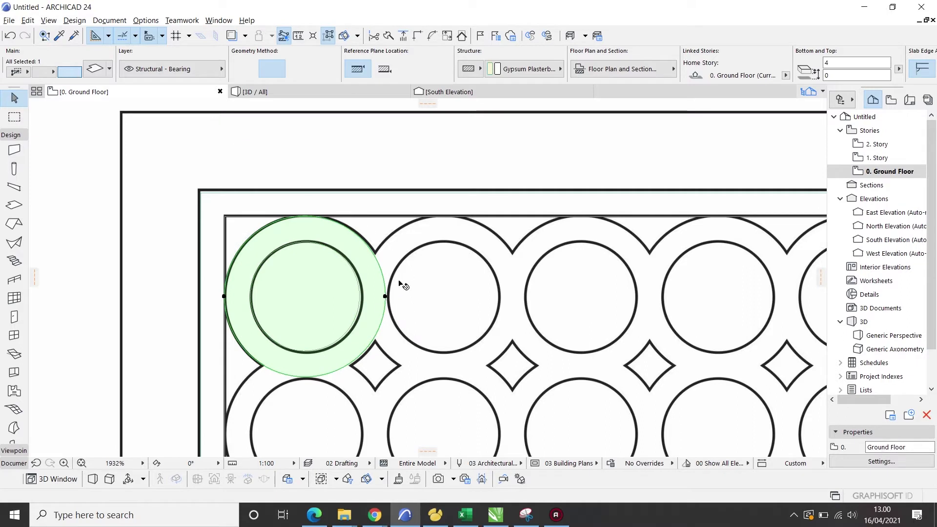
Subtract the traced inner circle from the circular slab to form a ring.
{"action": "left_click", "coordinate": [385, 296]}
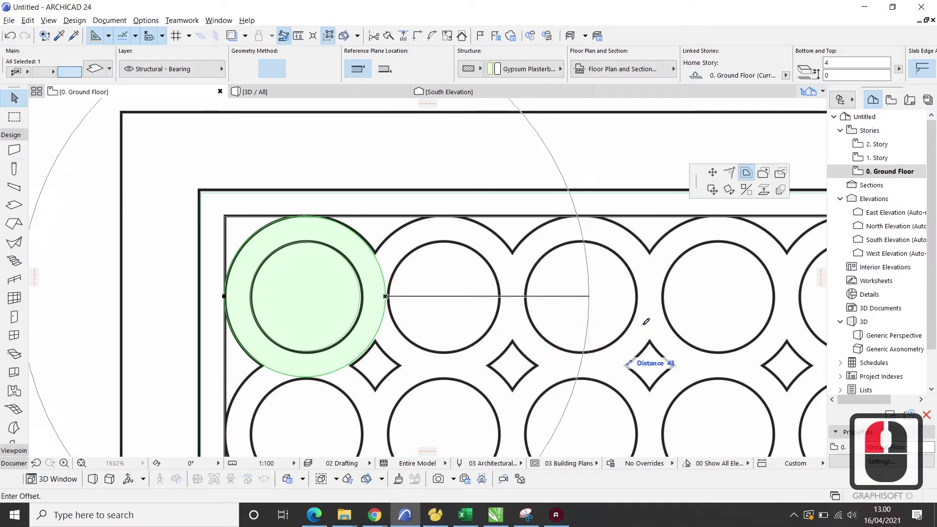
{"action": "left_click_drag", "start_coordinate": [780, 175], "coordinate": [368, 318]}
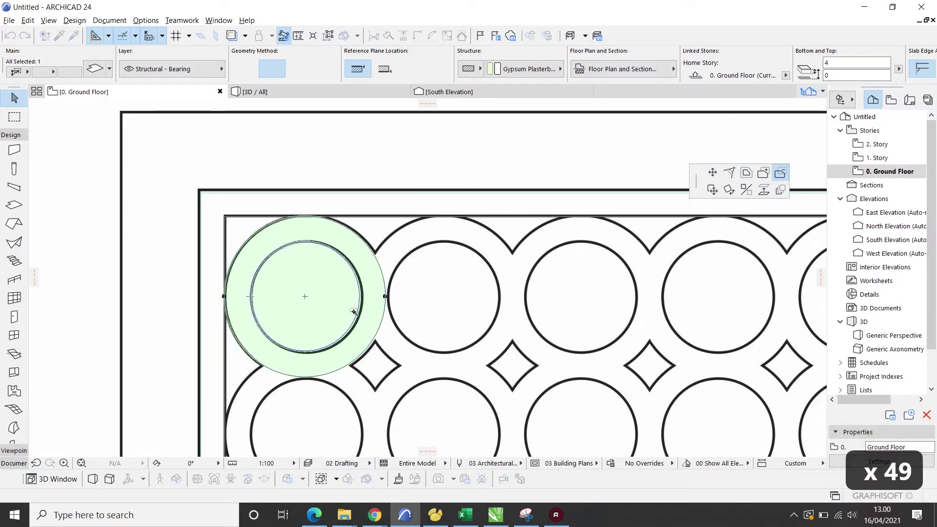
{"action": "left_click", "coordinate": [354, 312]}
Multiply the ring slab along the lattice's upper row with the Spread method at 26,5 spacing, reaching the vertical centre line.
{"action": "scroll", "coordinate": [256, 267], "scroll_direction": "up", "scroll_amount": 3}
{"action": "scroll", "coordinate": [249, 281], "scroll_direction": "down", "scroll_amount": 8}
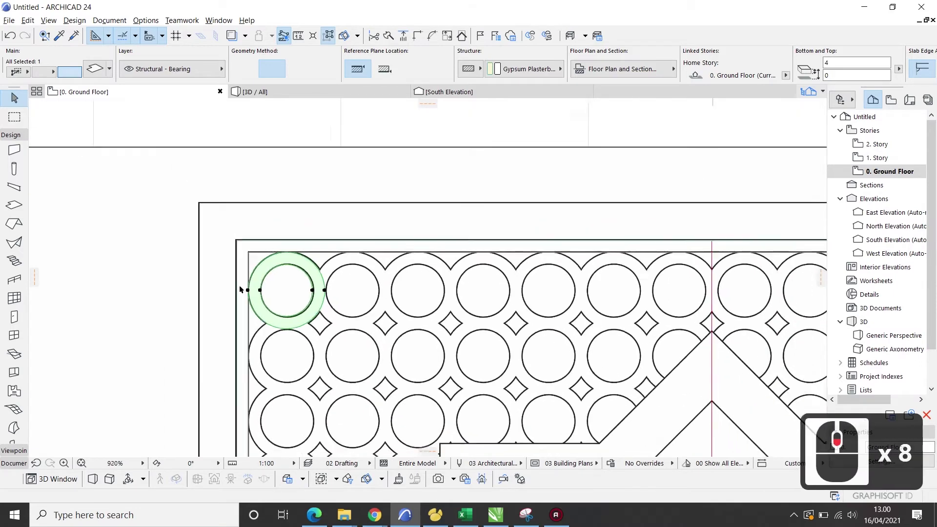
{"action": "scroll", "coordinate": [347, 290], "scroll_direction": "up", "scroll_amount": 2}
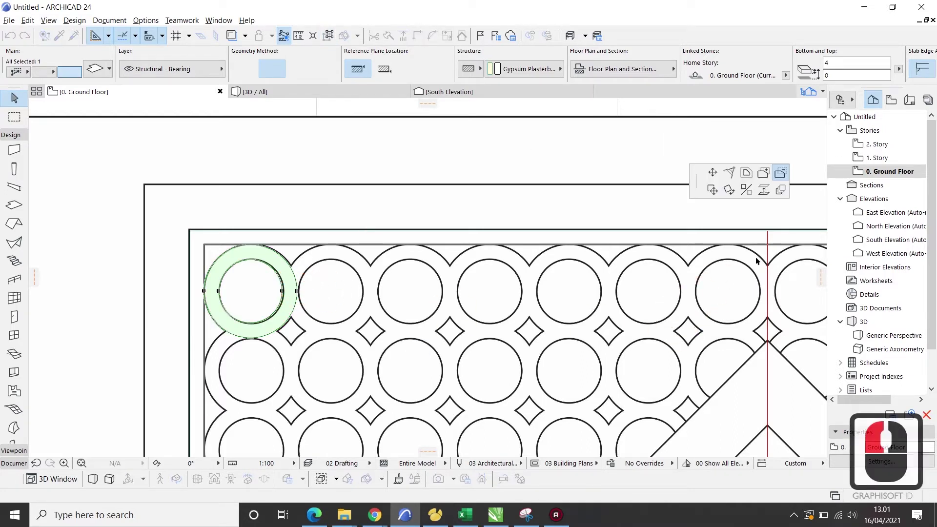
{"action": "left_click", "coordinate": [781, 190]}
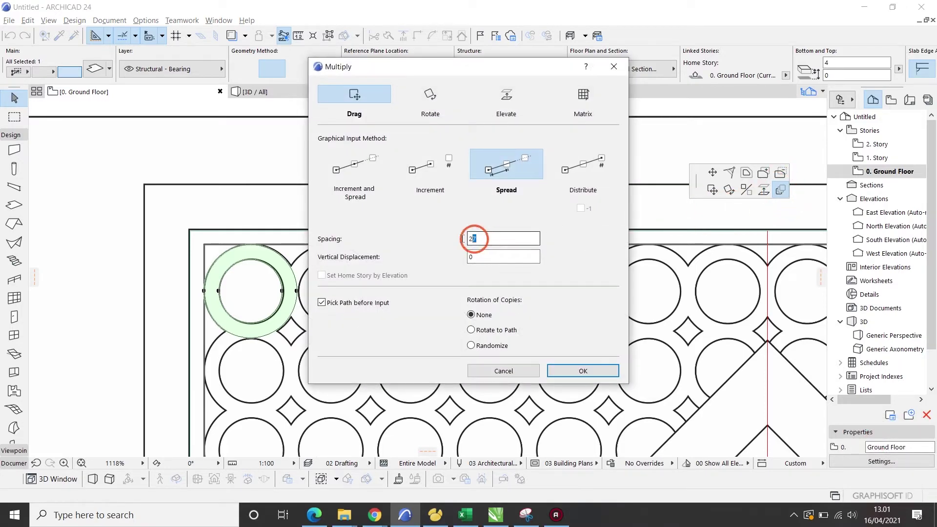
{"action": "left_click", "coordinate": [367, 97]}
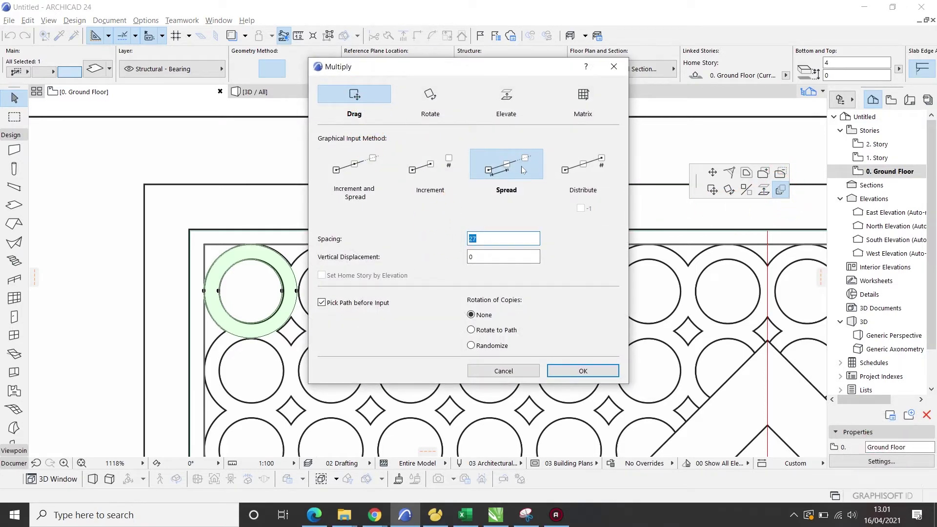
{"action": "left_click", "coordinate": [452, 230]}
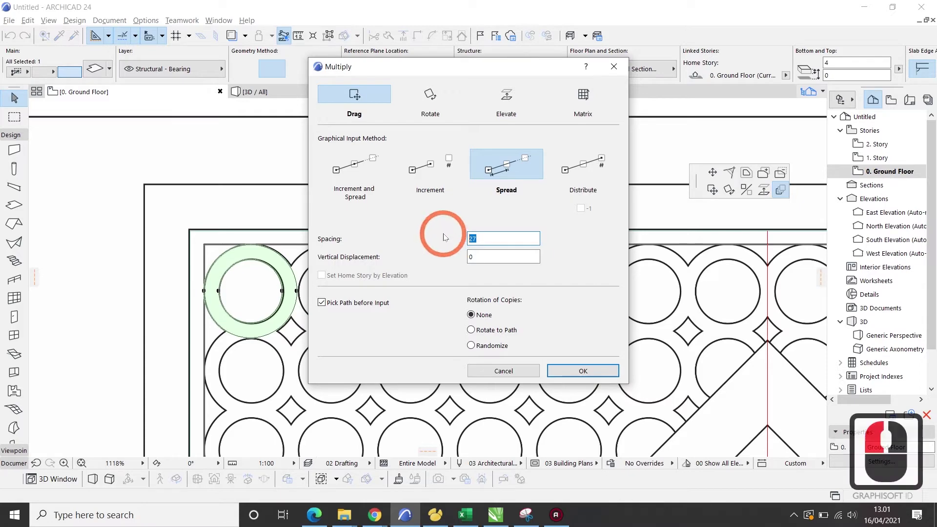
{"action": "type", "text": "26,5"}
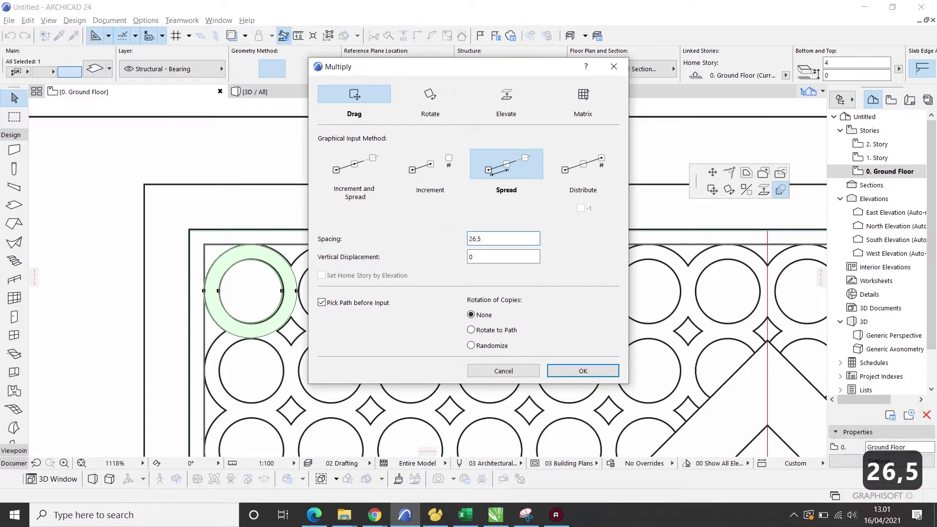
{"action": "key", "text": "Return"}
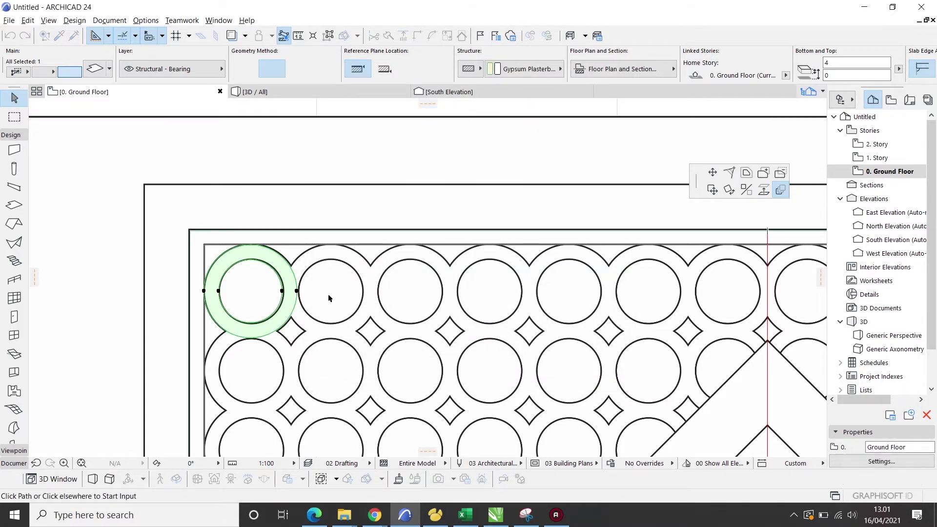
{"action": "left_click", "coordinate": [329, 291]}
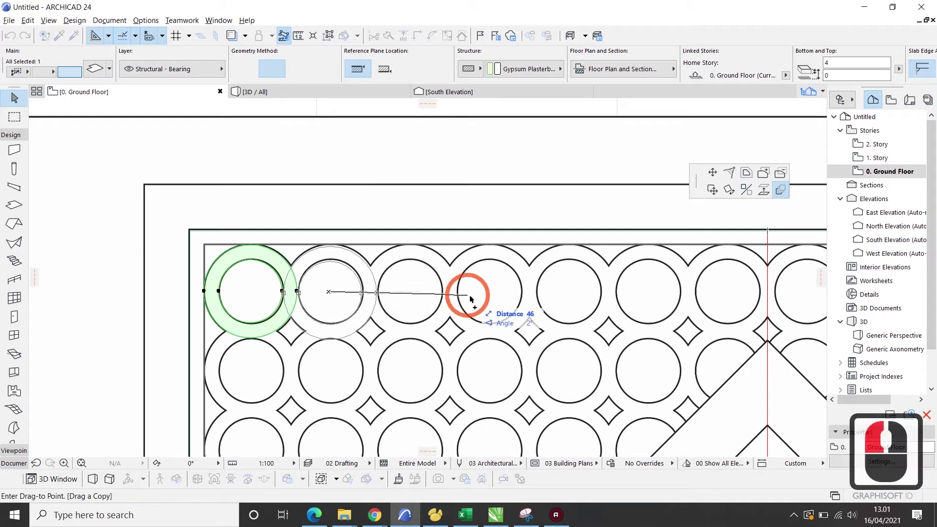
{"action": "left_click", "coordinate": [812, 291]}
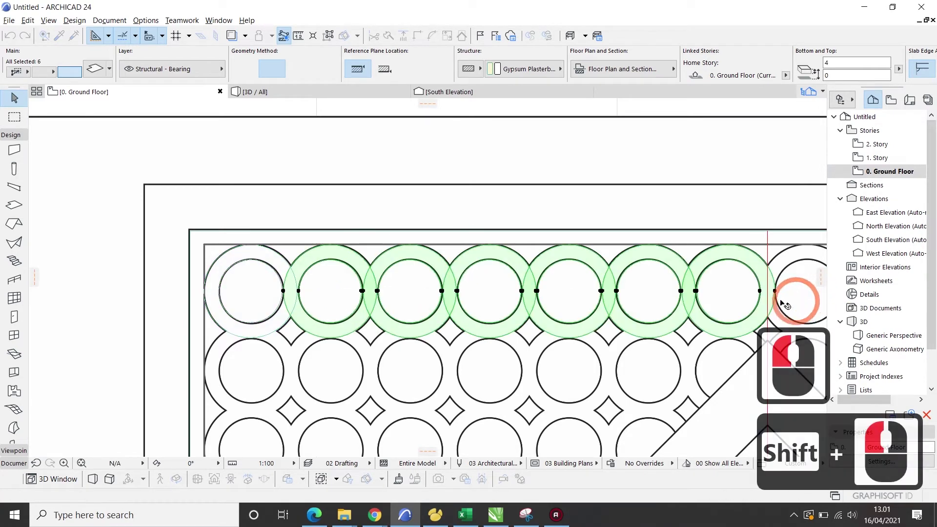
Add the original corner ring to the selected copies and group all seven rings of the upper row.
{"action": "scroll", "coordinate": [388, 239], "scroll_direction": "down", "scroll_amount": 2}
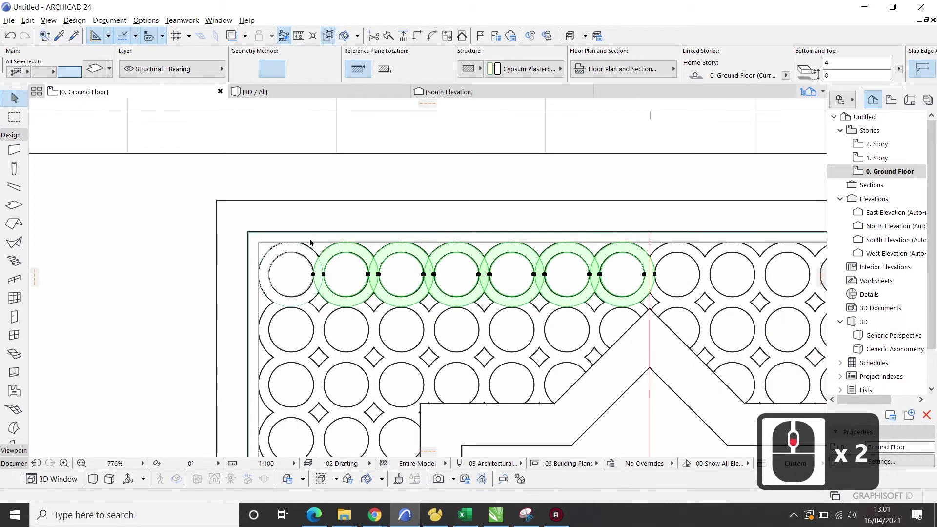
{"action": "left_click", "coordinate": [311, 298], "text": "shift"}
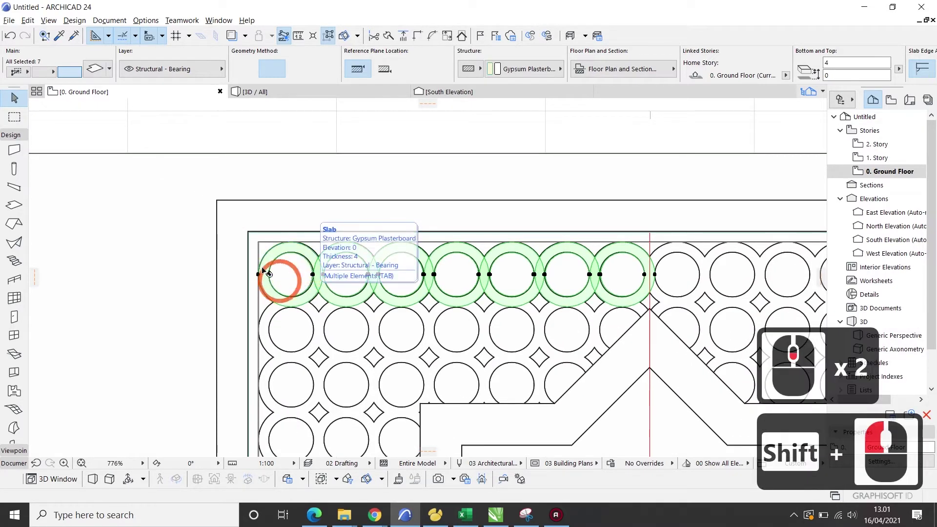
{"action": "scroll", "coordinate": [259, 274], "scroll_direction": "down", "scroll_amount": 1}
{"action": "scroll", "coordinate": [656, 296], "scroll_direction": "up", "scroll_amount": 1}
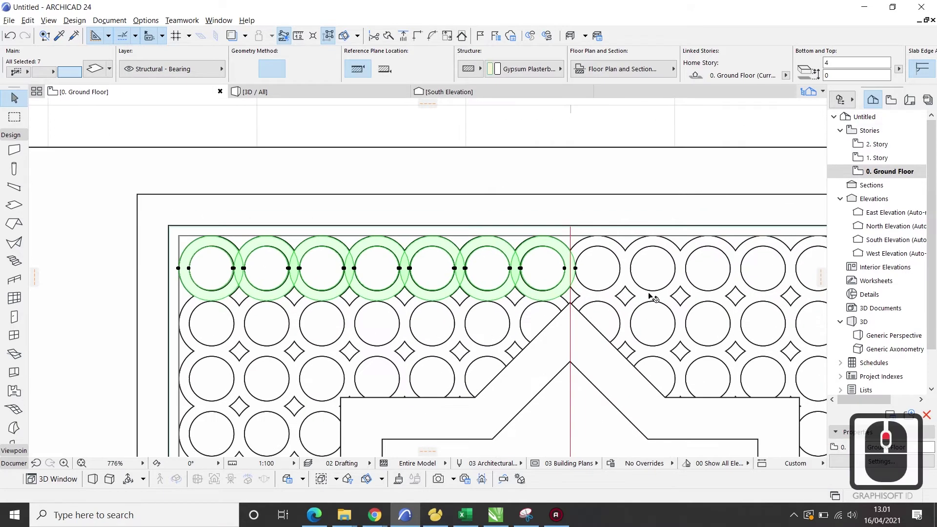
{"action": "key", "text": "ctrl+g"}
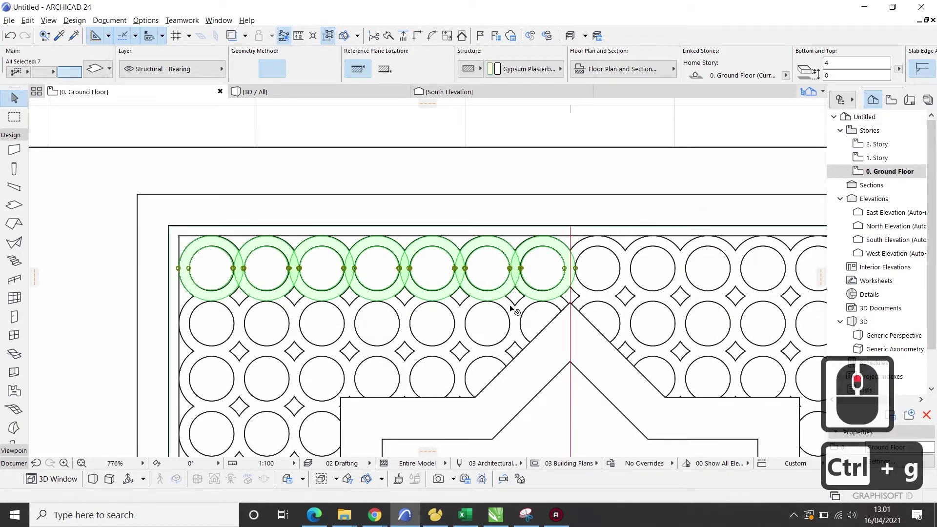
Multiply the grouped ring row downward with the Spread method at 26,5 spacing to cover the second and third lattice rows.
{"action": "left_click", "coordinate": [383, 298]}
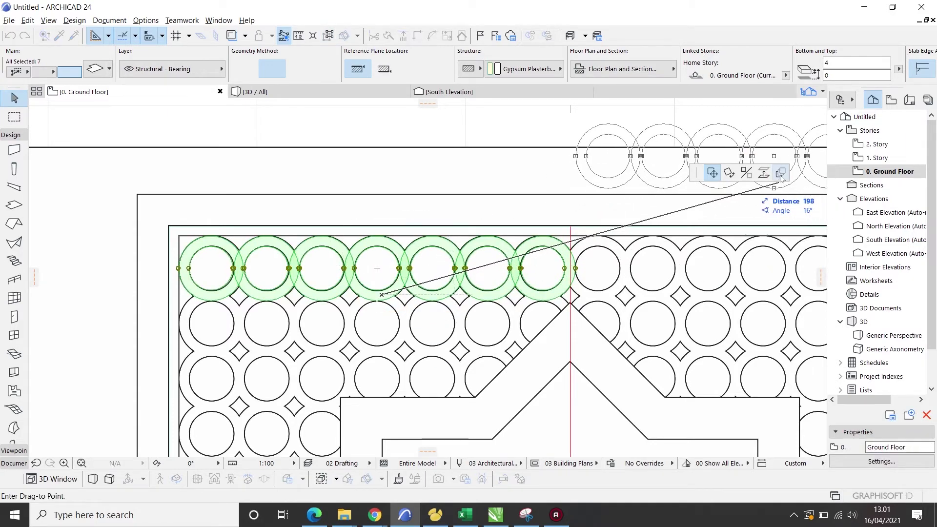
{"action": "left_click", "coordinate": [781, 175]}
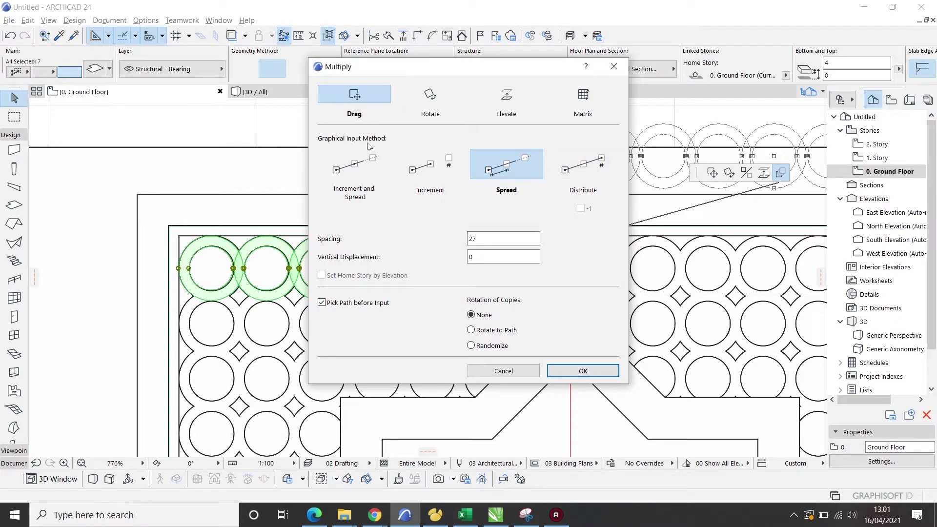
{"action": "double_click", "coordinate": [483, 237]}
{"action": "type", "text": "26"}
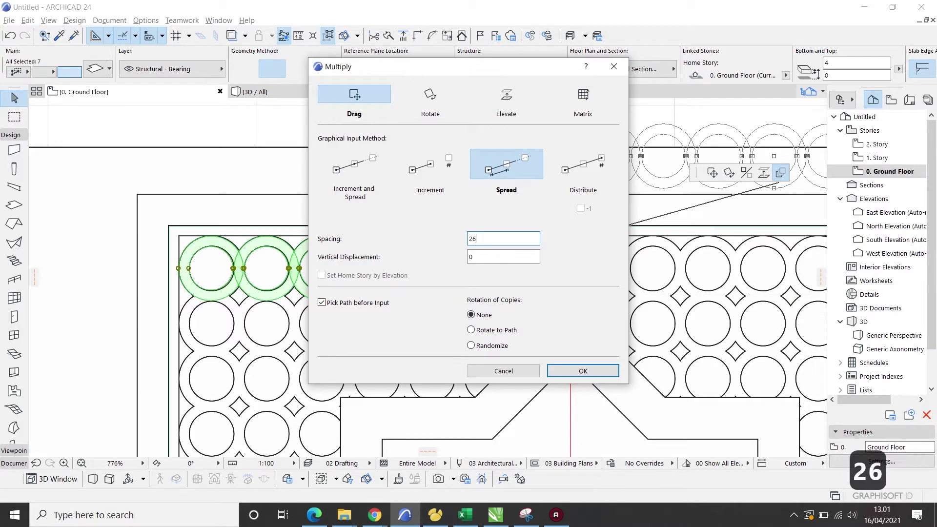
{"action": "type", "text": ",5"}
{"action": "key", "text": "Return"}
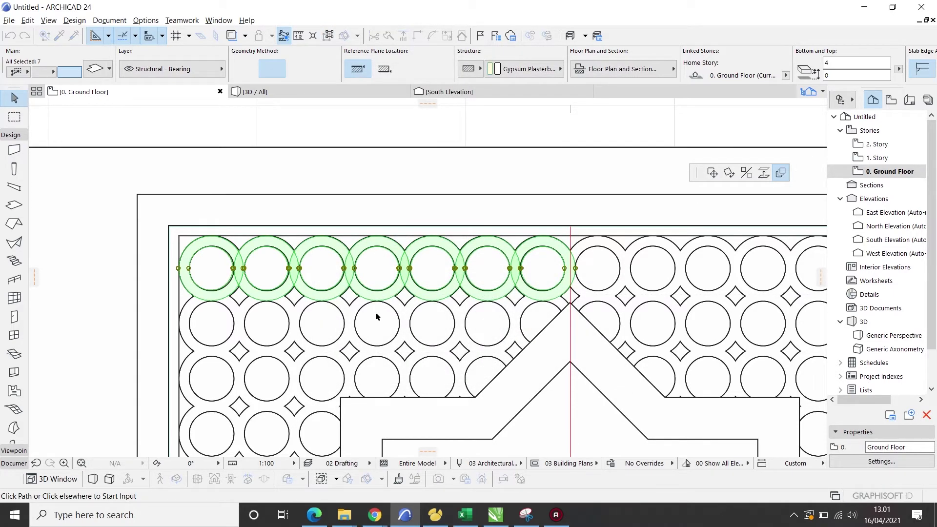
{"action": "left_click_drag", "start_coordinate": [376, 316], "coordinate": [376, 435]}
Place the two ring-row copies below the upper row, add the upper row's seven rings to the selection and group all three rows.
{"action": "left_click", "coordinate": [439, 376], "text": "shift"}
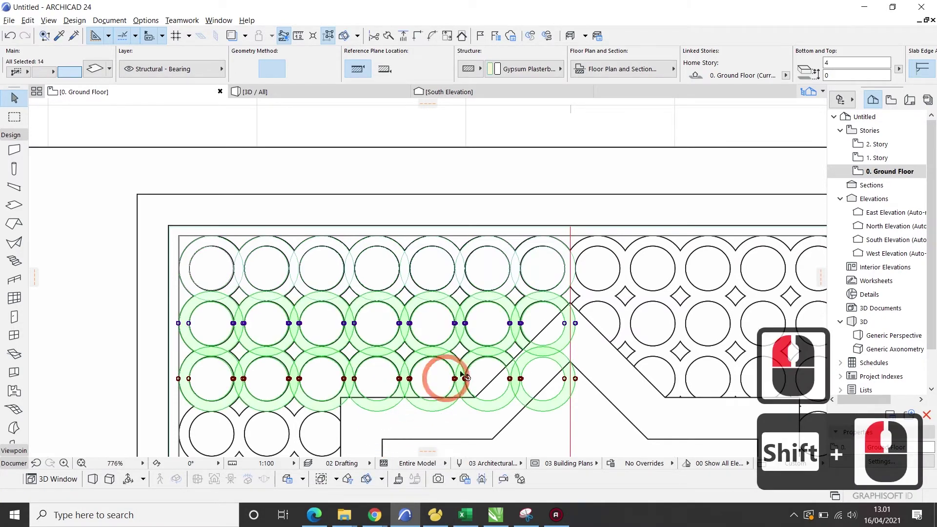
{"action": "left_click", "coordinate": [527, 291], "text": "shift"}
{"action": "left_click", "coordinate": [511, 285], "text": "shift"}
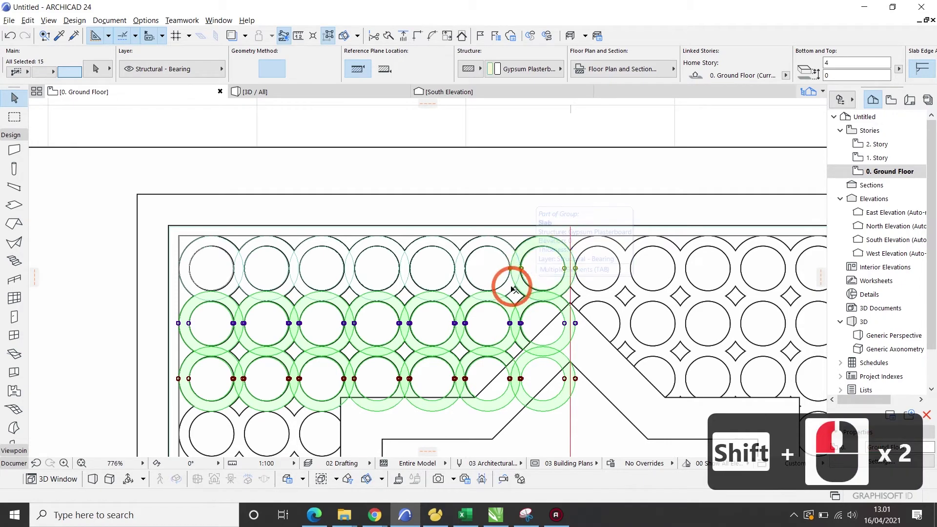
{"action": "left_click", "coordinate": [461, 289], "text": "shift"}
{"action": "left_click", "coordinate": [448, 287], "text": "shift"}
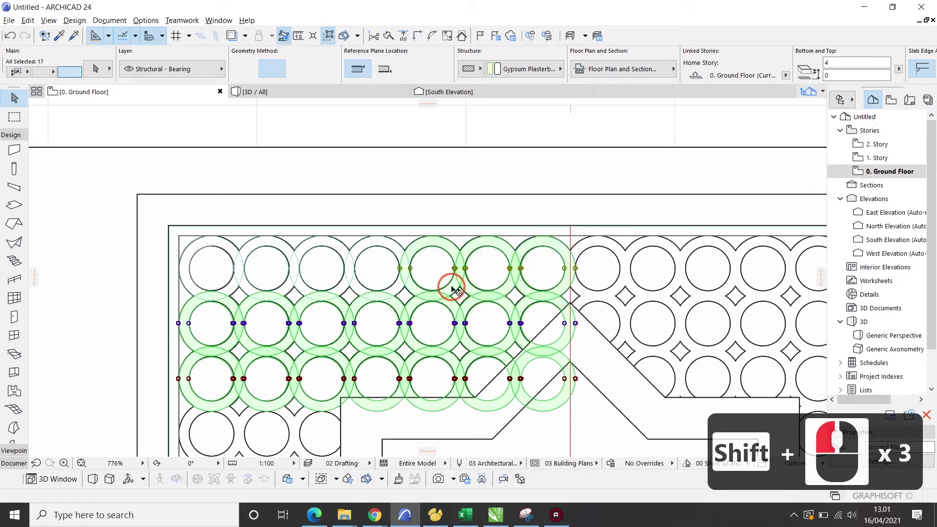
{"action": "left_click", "coordinate": [397, 288], "text": "shift"}
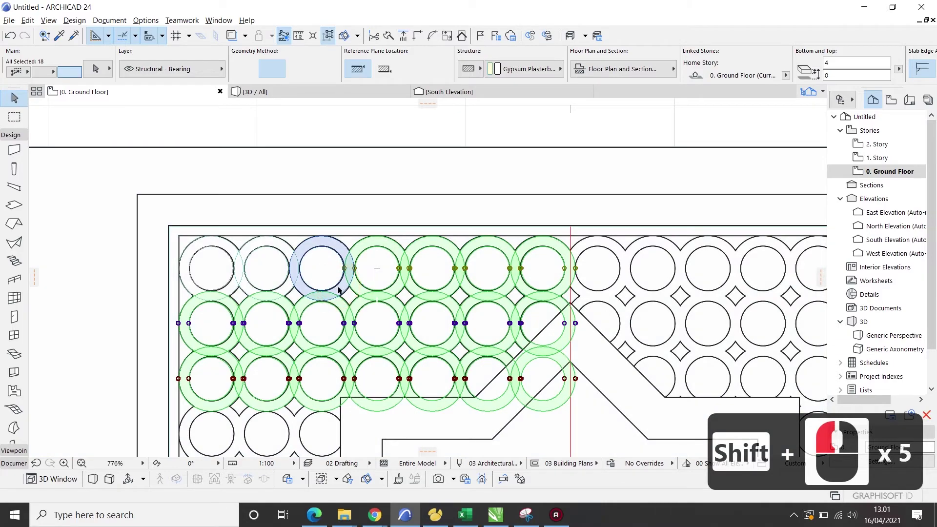
{"action": "left_click", "coordinate": [289, 286], "text": "shift"}
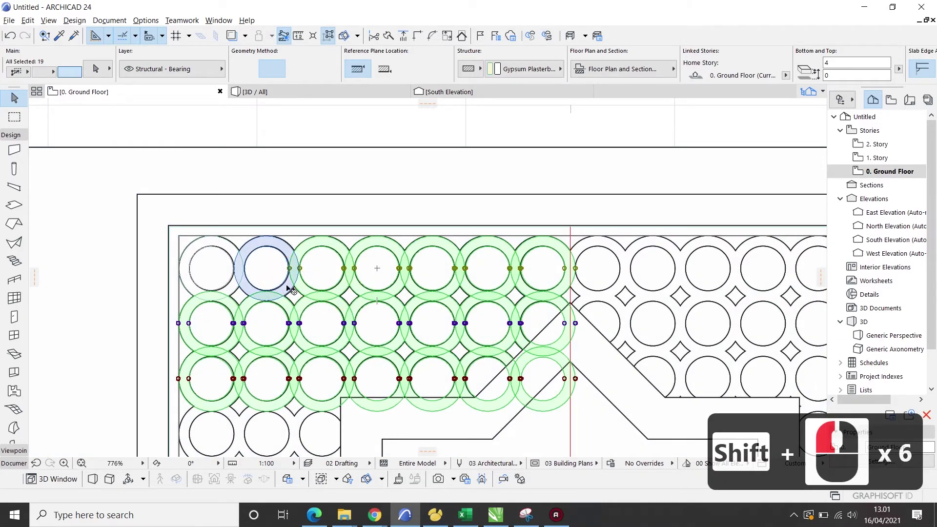
{"action": "left_click", "coordinate": [233, 282], "text": "shift"}
{"action": "left_click", "coordinate": [230, 283], "text": "shift"}
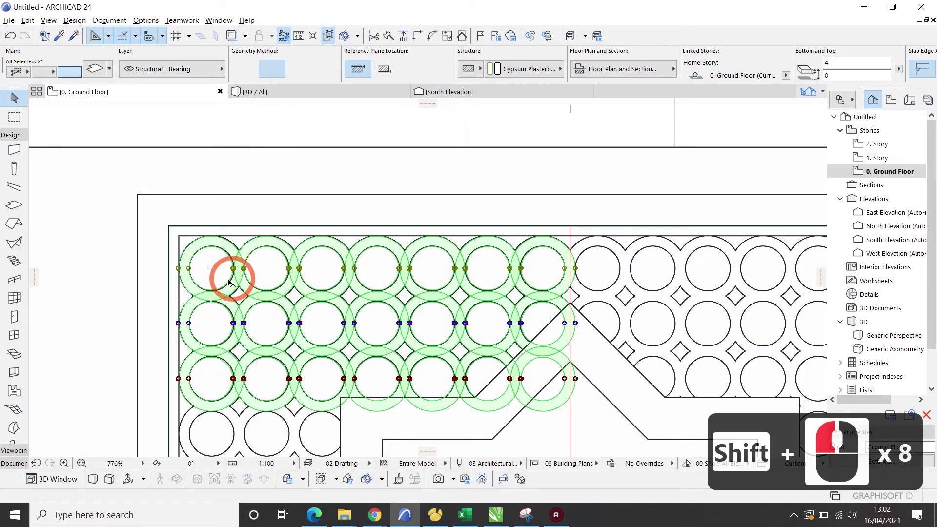
{"action": "scroll", "coordinate": [229, 282], "scroll_direction": "down", "scroll_amount": 3}
{"action": "key", "text": "ctrl+g"}
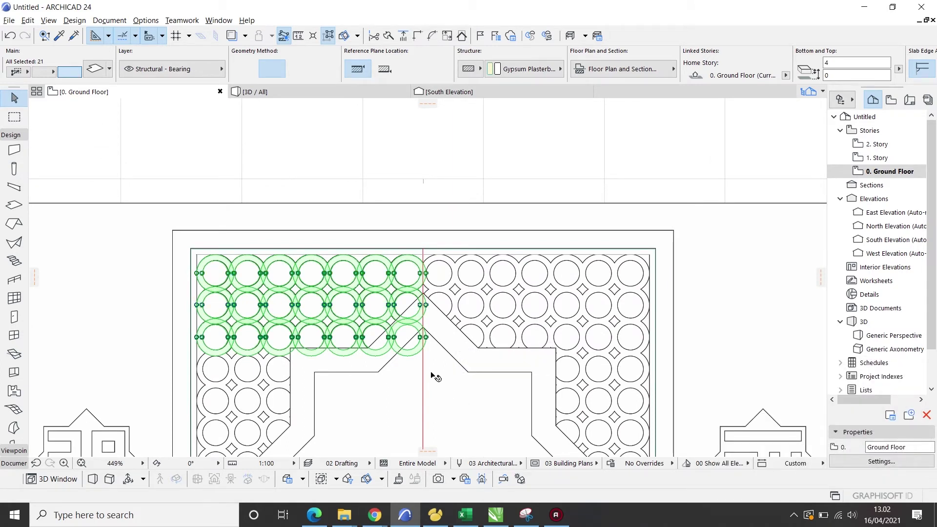
Mirror a copy of the grouped three ring rows about the lattice's vertical centre line.
{"action": "key", "text": "ctrl+shift+m"}
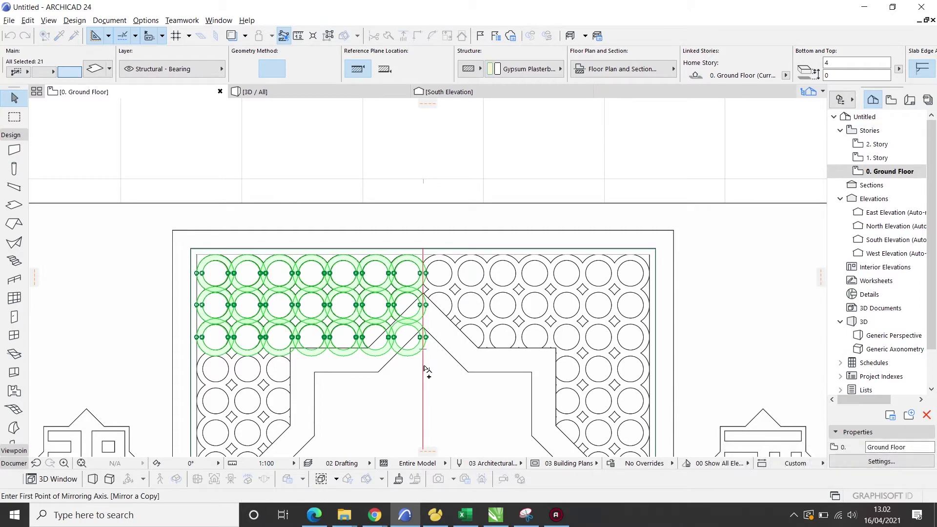
{"action": "left_click", "coordinate": [424, 366]}
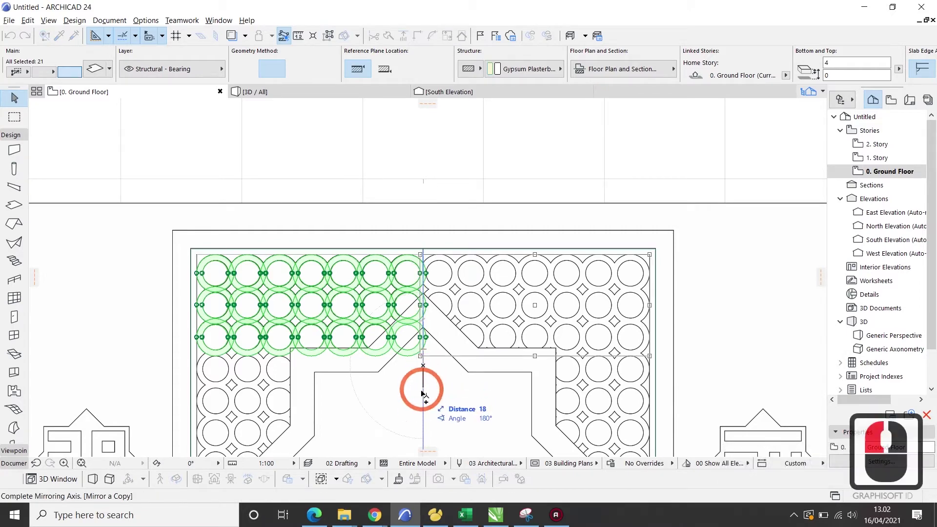
{"action": "left_click", "coordinate": [432, 436], "text": "shift"}
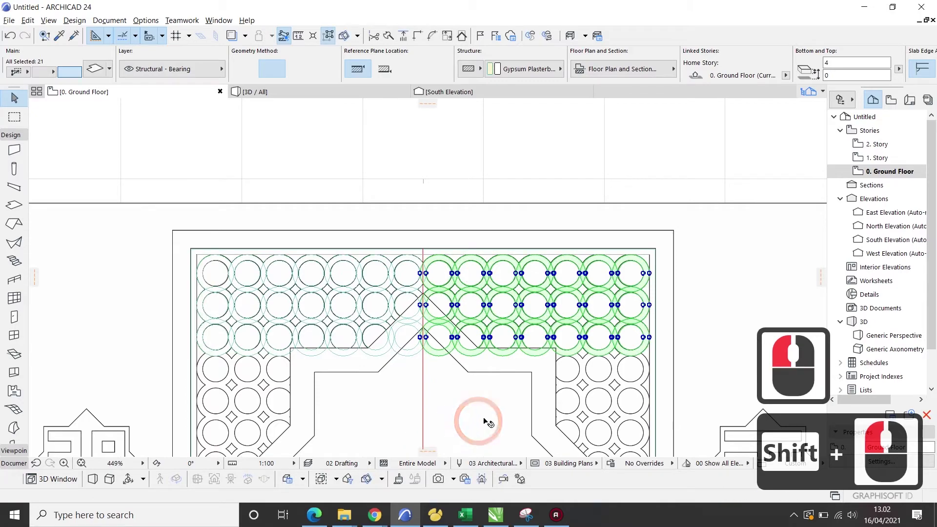
{"action": "scroll", "coordinate": [619, 242], "scroll_direction": "down", "scroll_amount": 2}
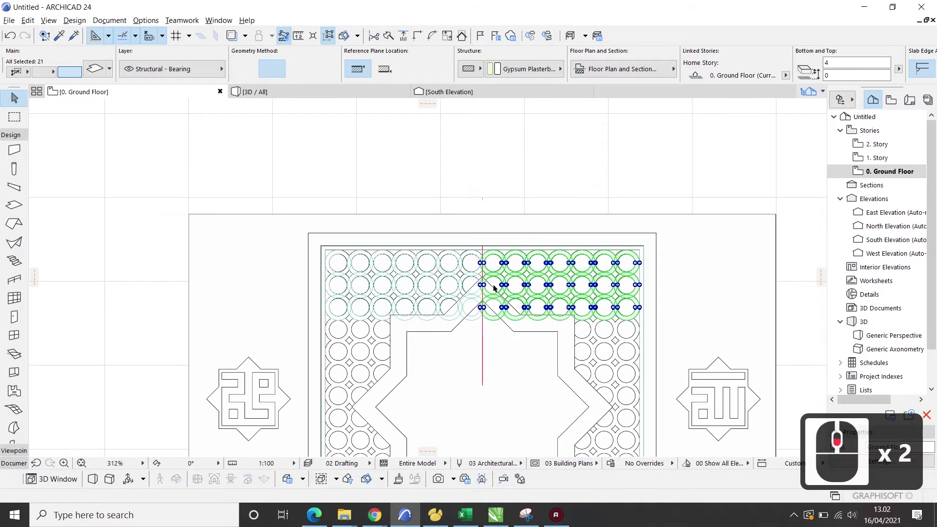
{"action": "left_click", "coordinate": [675, 328]}
Select the three outermost rings at the left end of the third lattice row and group them.
{"action": "scroll", "coordinate": [365, 397], "scroll_direction": "up", "scroll_amount": 3}
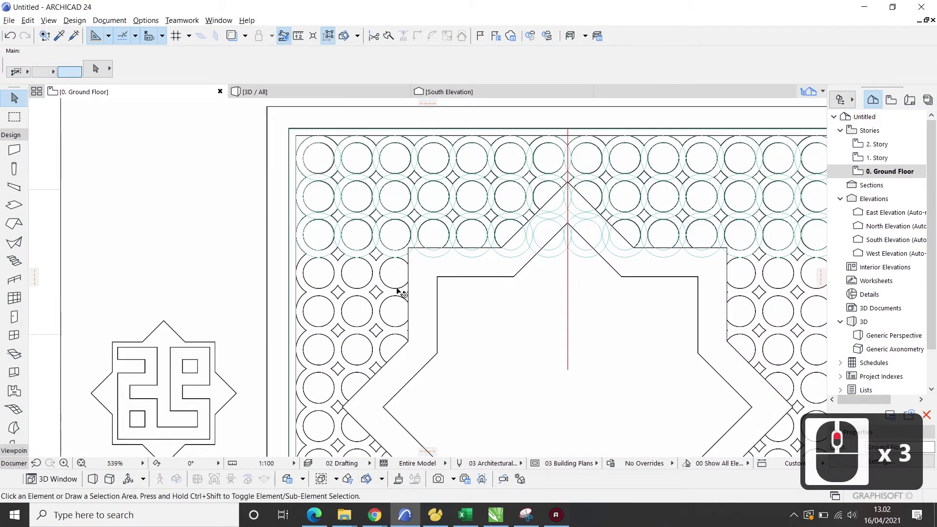
{"action": "left_click", "coordinate": [370, 253], "text": "shift"}
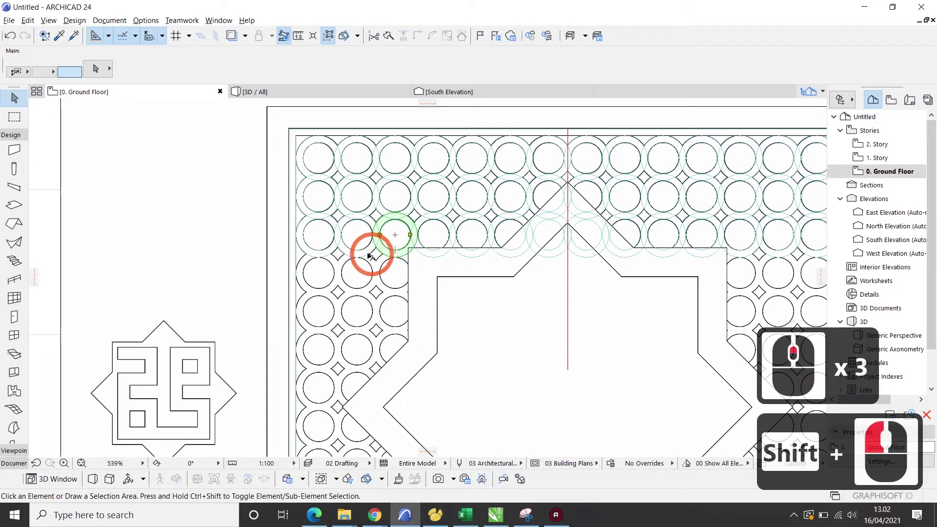
{"action": "left_click", "coordinate": [332, 253], "text": "shift"}
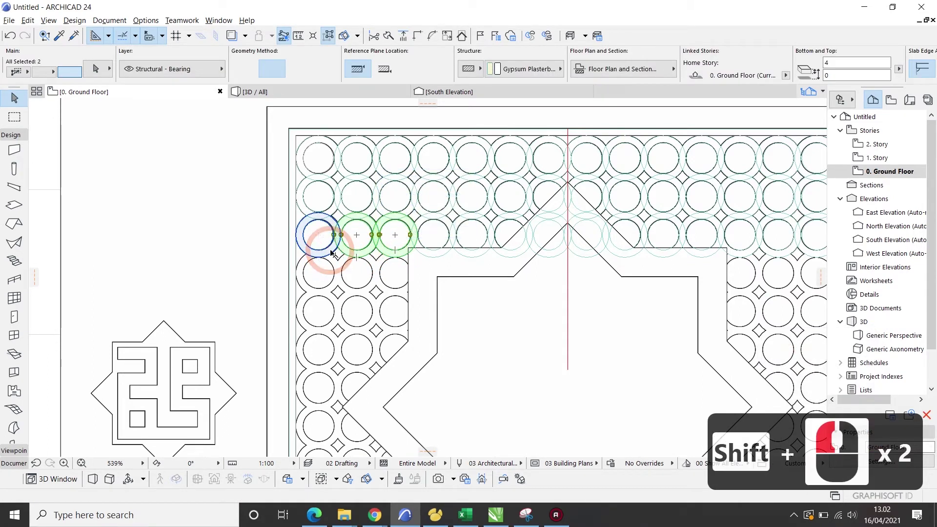
{"action": "left_click", "coordinate": [429, 274], "text": "shift"}
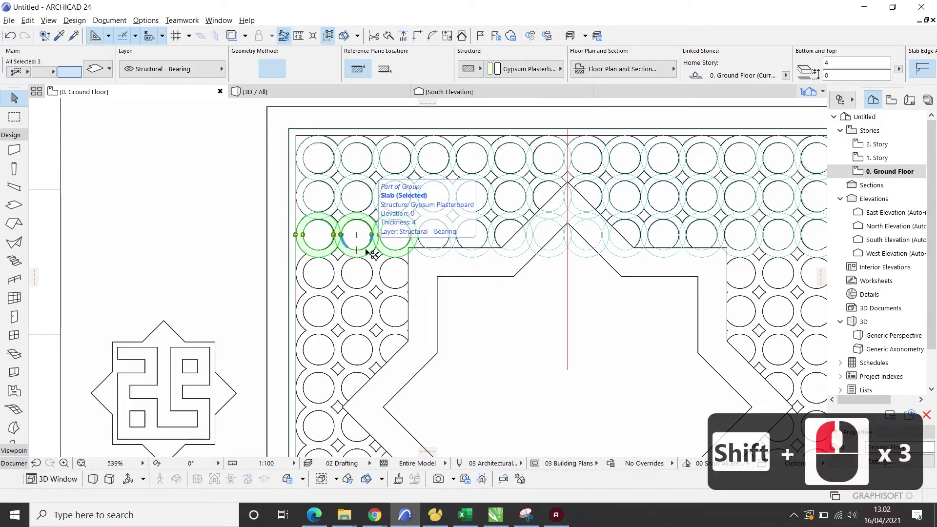
{"action": "key", "text": "ctrl+g"}
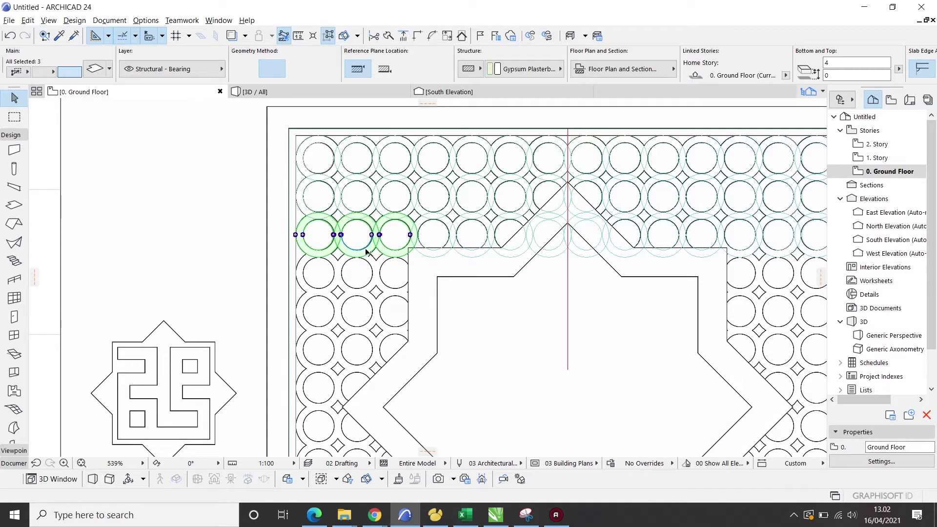
{"action": "left_click", "coordinate": [367, 250]}
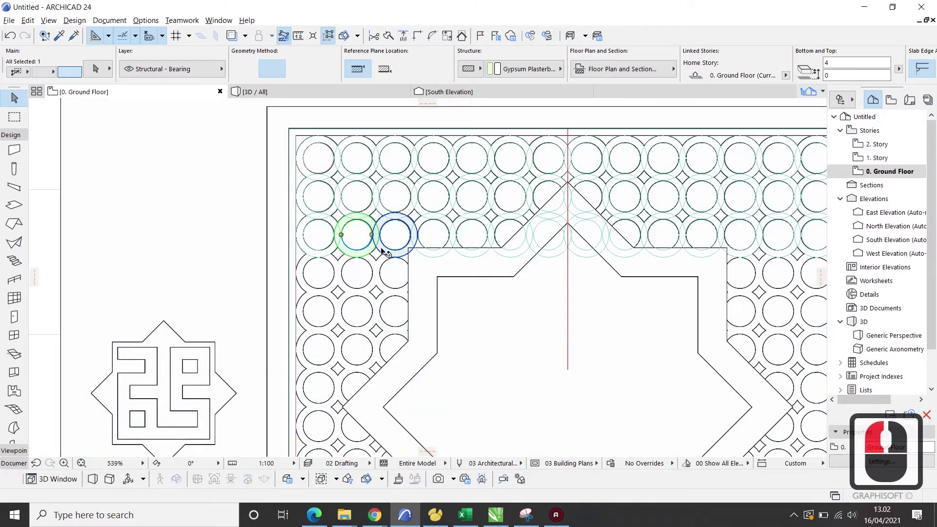
{"action": "left_click", "coordinate": [385, 251], "text": "shift"}
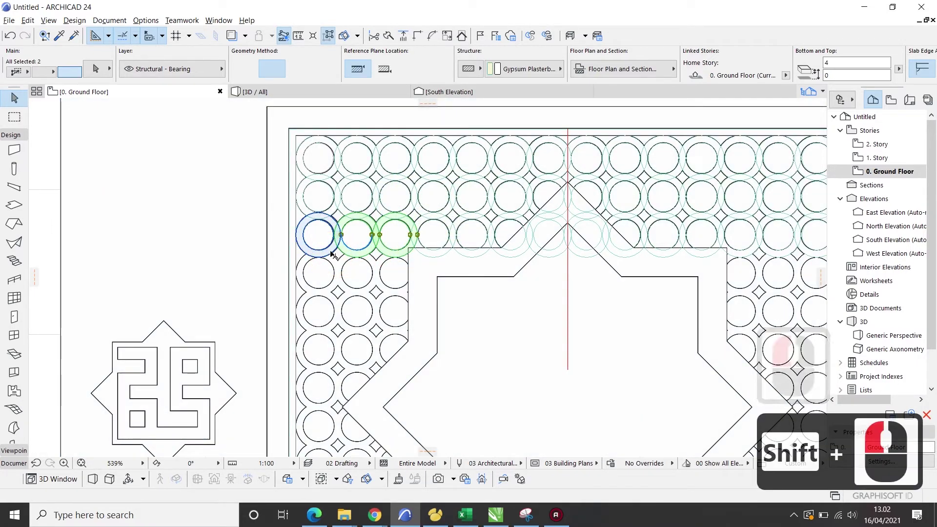
{"action": "left_click", "coordinate": [326, 253], "text": "shift"}
{"action": "key", "text": "ctrl+g"}
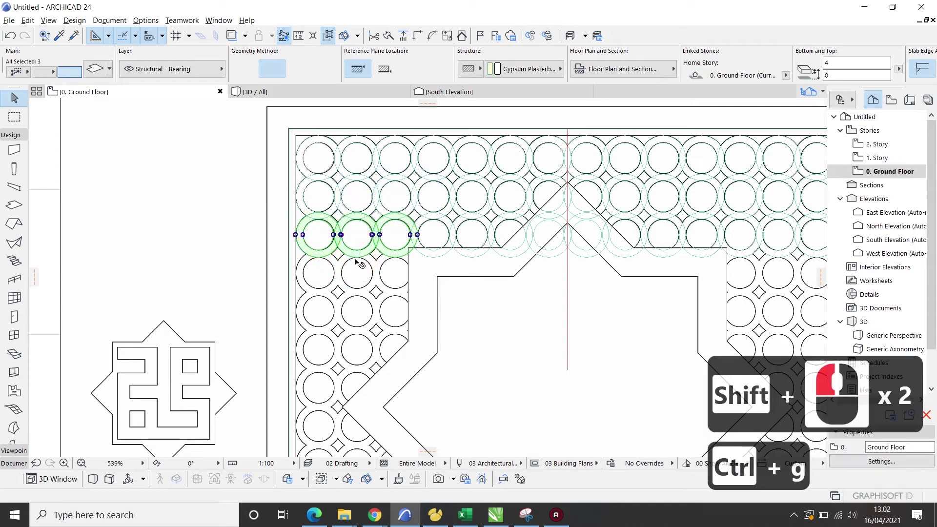
Multiply the three-ring group downward with the Spread method at 26,5 spacing, down to the base of the frame.
{"action": "left_click", "coordinate": [347, 250]}
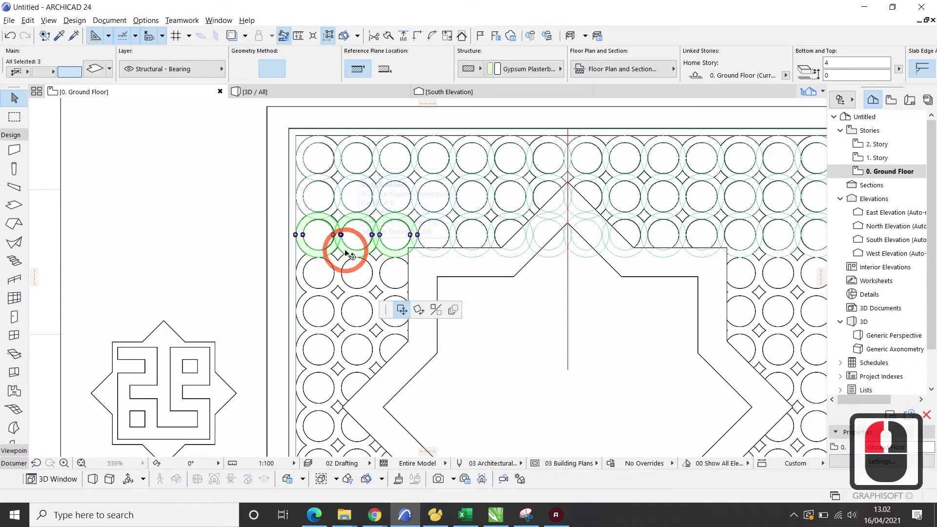
{"action": "left_click", "coordinate": [762, 173]}
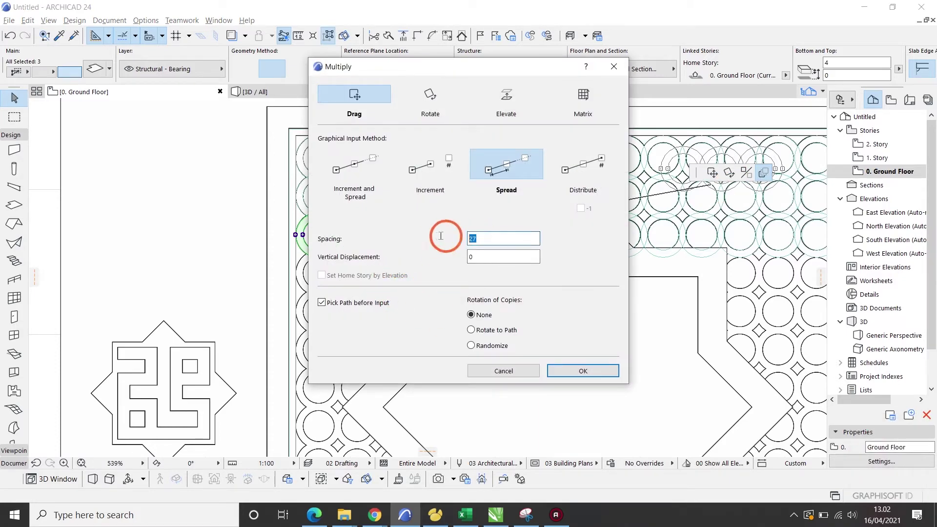
{"action": "type", "text": "26,"}
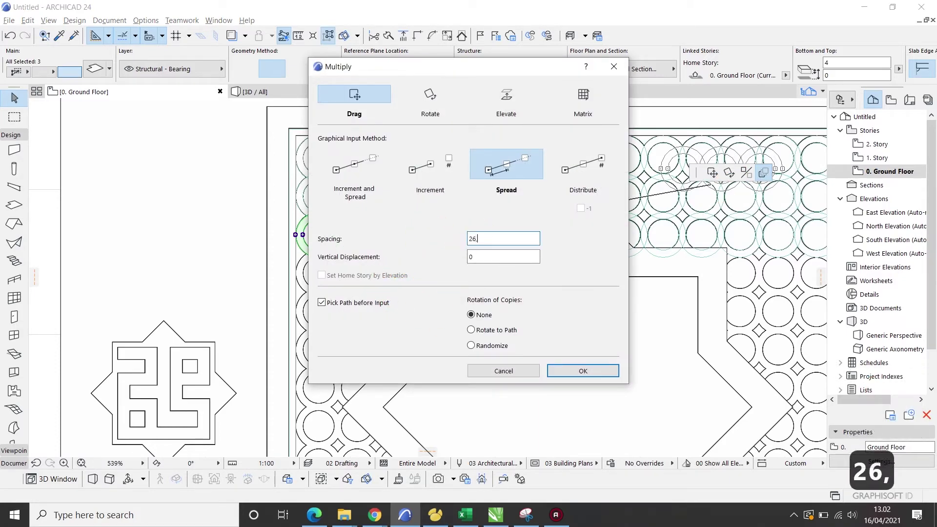
{"action": "type", "text": "5"}
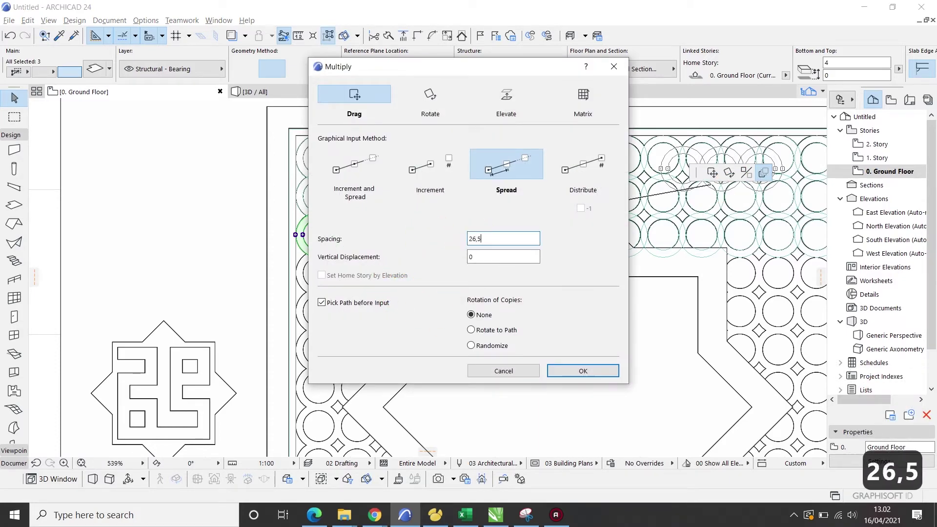
{"action": "left_click", "coordinate": [583, 371]}
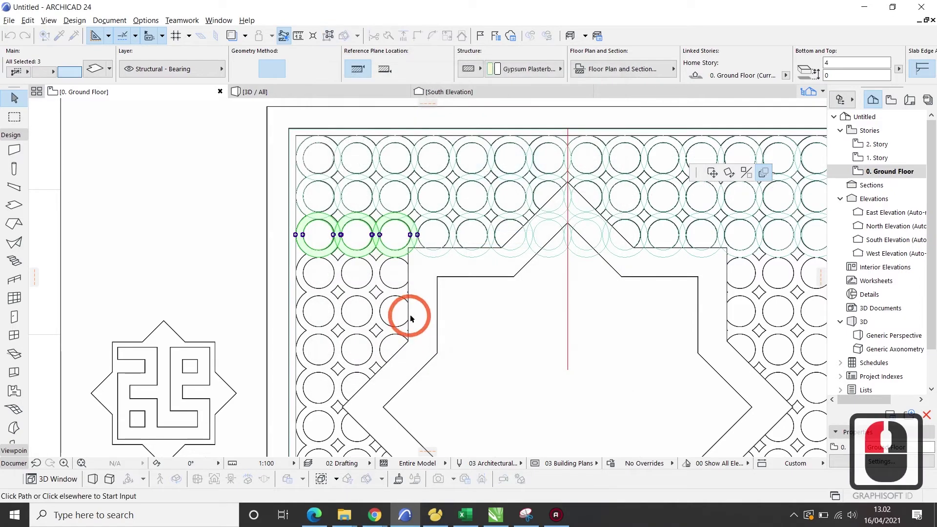
{"action": "left_click", "coordinate": [356, 275]}
{"action": "scroll", "coordinate": [361, 310], "scroll_direction": "down", "scroll_amount": 7}
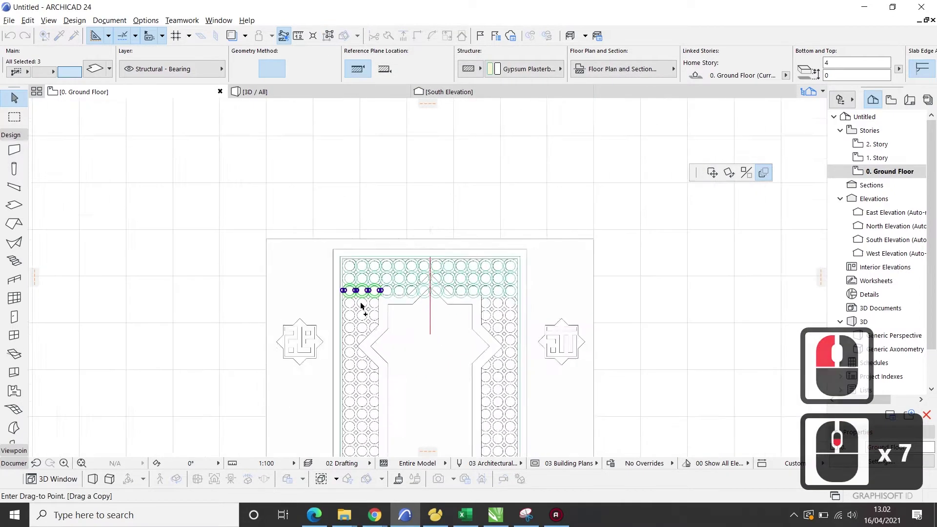
{"action": "scroll", "coordinate": [366, 459], "scroll_direction": "up", "scroll_amount": 4}
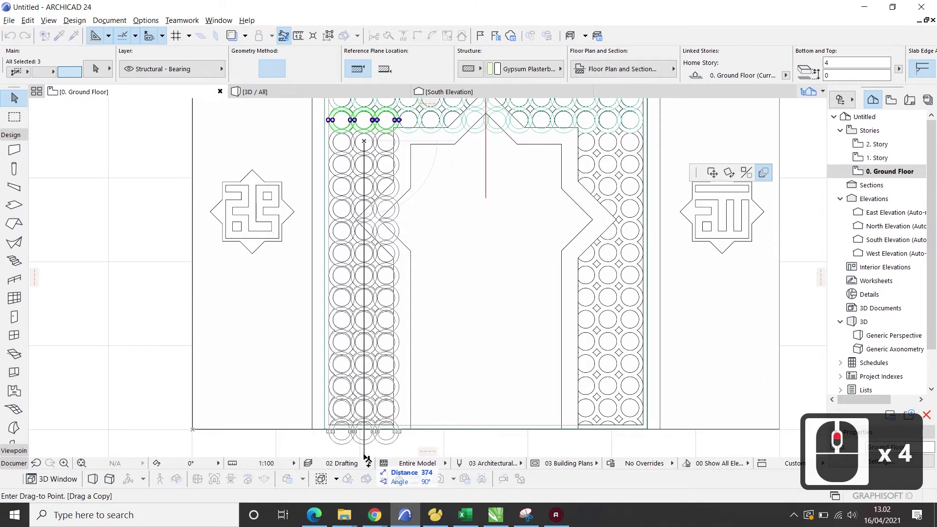
{"action": "left_click", "coordinate": [367, 459], "text": "shift"}
Mirror a copy of the multiplied left-side ring columns about the vertical centre line onto the frame's right side.
{"action": "scroll", "coordinate": [356, 398], "scroll_direction": "down", "scroll_amount": 1}
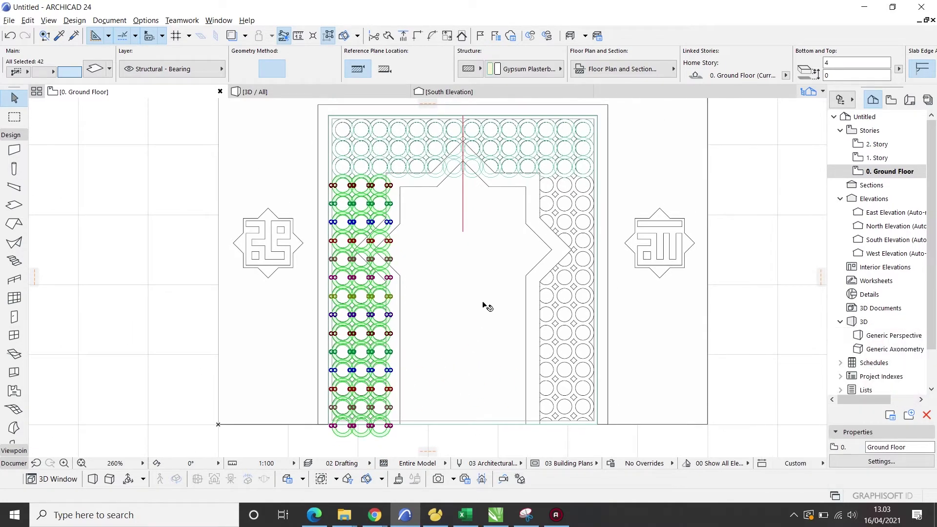
{"action": "middle_click", "coordinate": [473, 248]}
{"action": "key", "text": "ctrl+shift+m"}
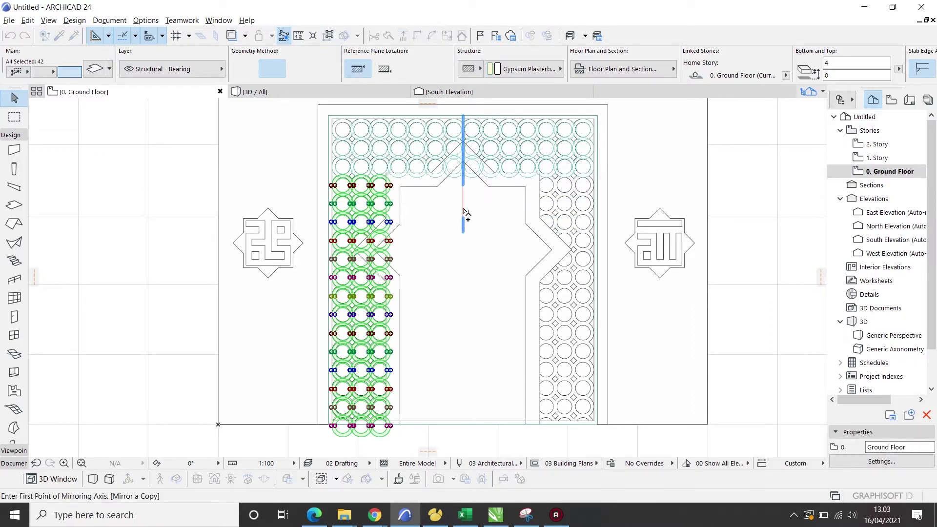
{"action": "left_click", "coordinate": [463, 210]}
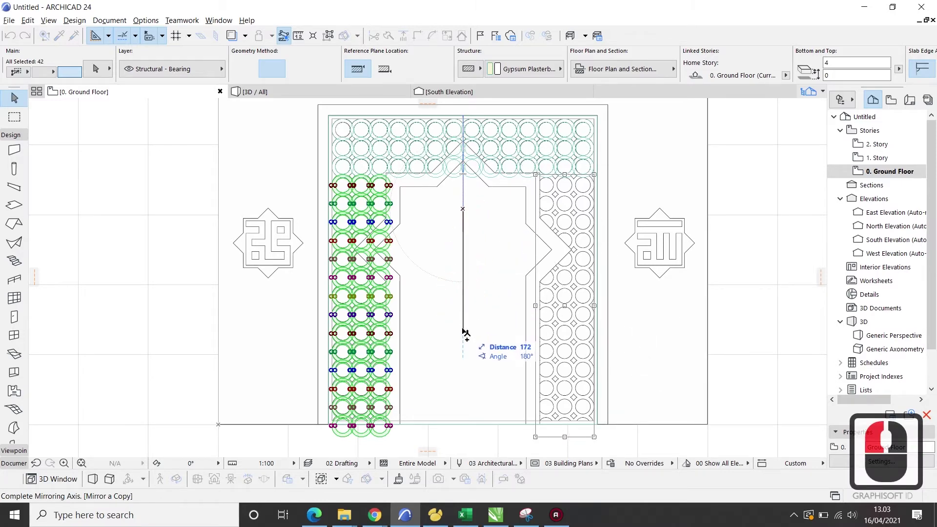
{"action": "left_click", "coordinate": [463, 334], "text": "shift"}
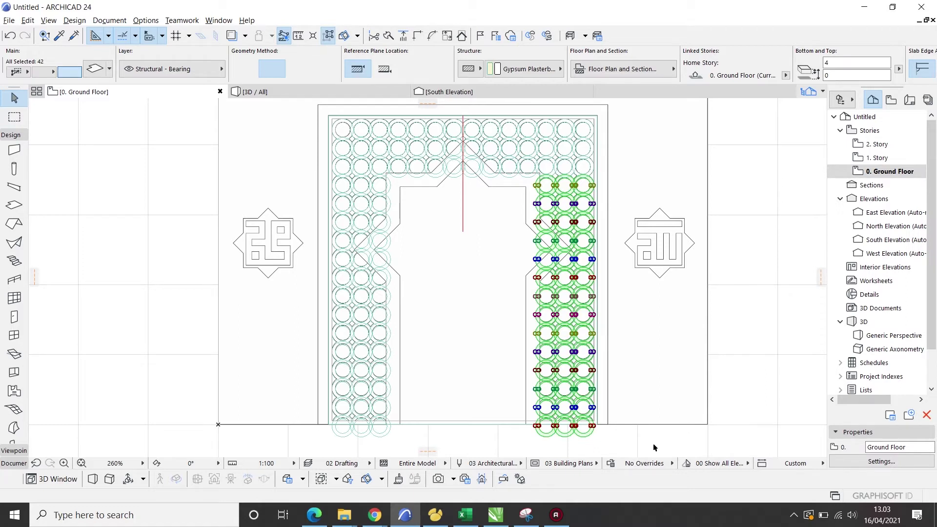
{"action": "left_click", "coordinate": [655, 446]}
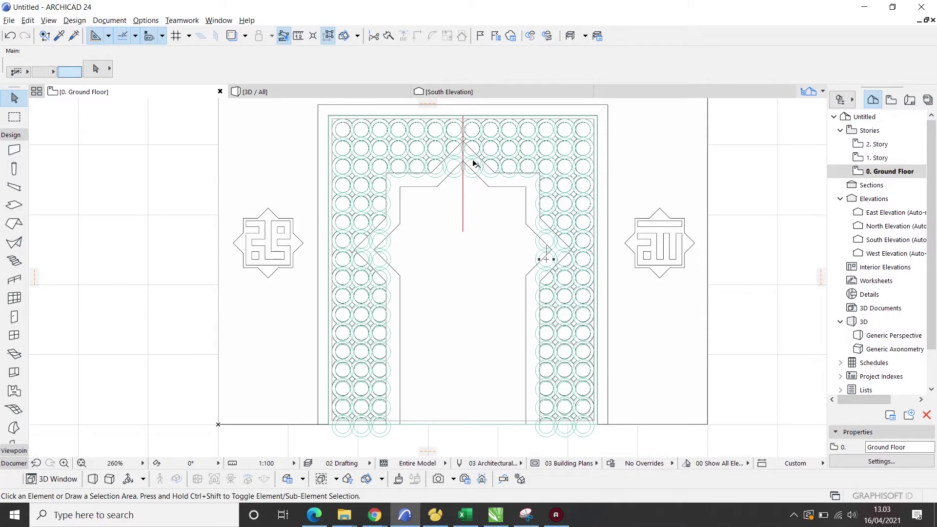
Delete the two excess ring slabs overlapping the left star point of the arch opening.
{"action": "scroll", "coordinate": [394, 232], "scroll_direction": "up", "scroll_amount": 8}
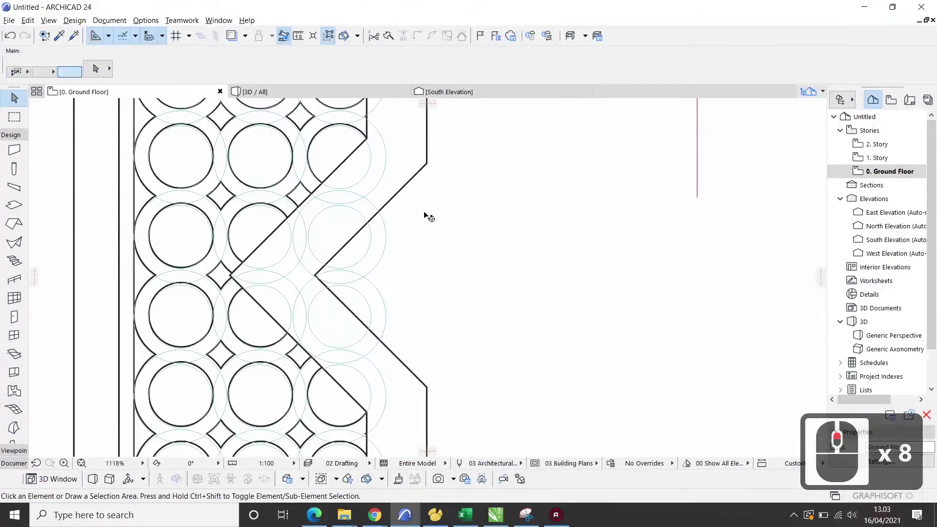
{"action": "scroll", "coordinate": [315, 288], "scroll_direction": "down", "scroll_amount": 4}
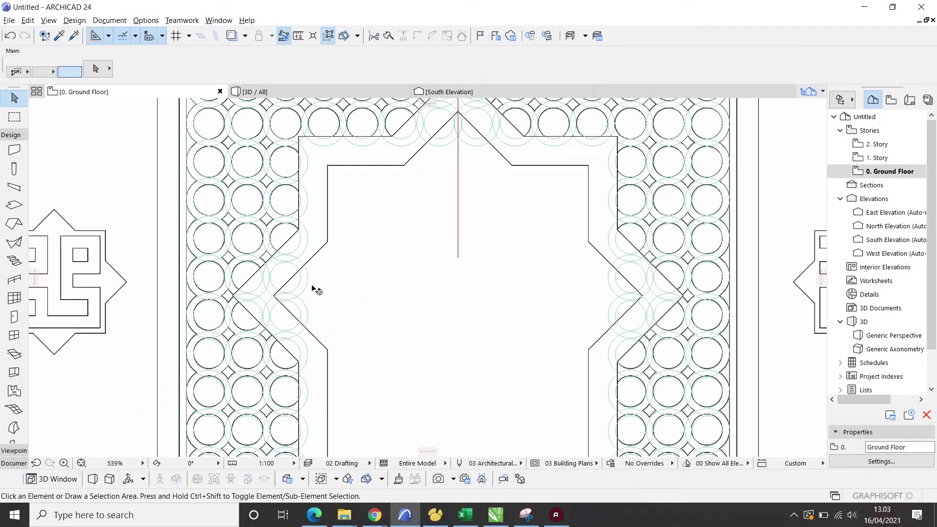
{"action": "left_click", "coordinate": [307, 287]}
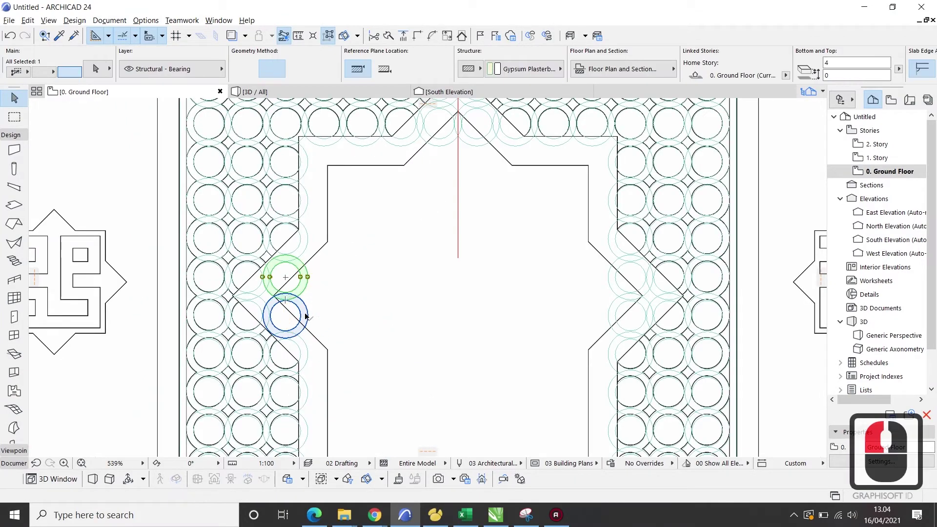
{"action": "left_click", "coordinate": [318, 292], "text": "shift"}
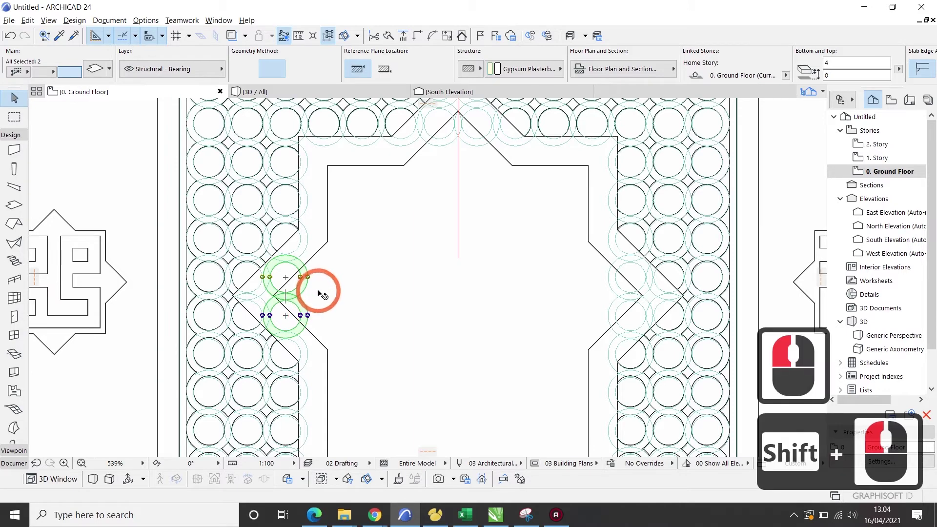
{"action": "key", "text": "Delete"}
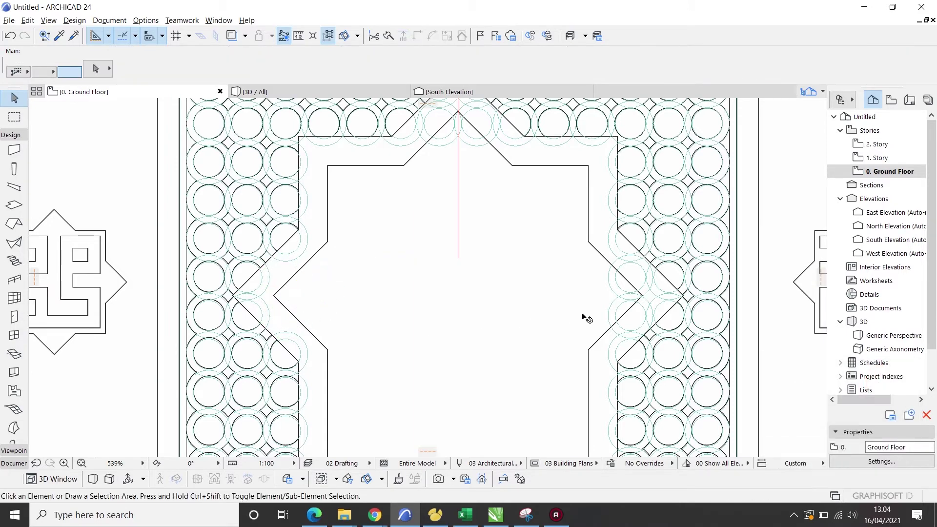
Delete the two excess ring slabs overlapping the right star point of the arch opening.
{"action": "left_click", "coordinate": [613, 303]}
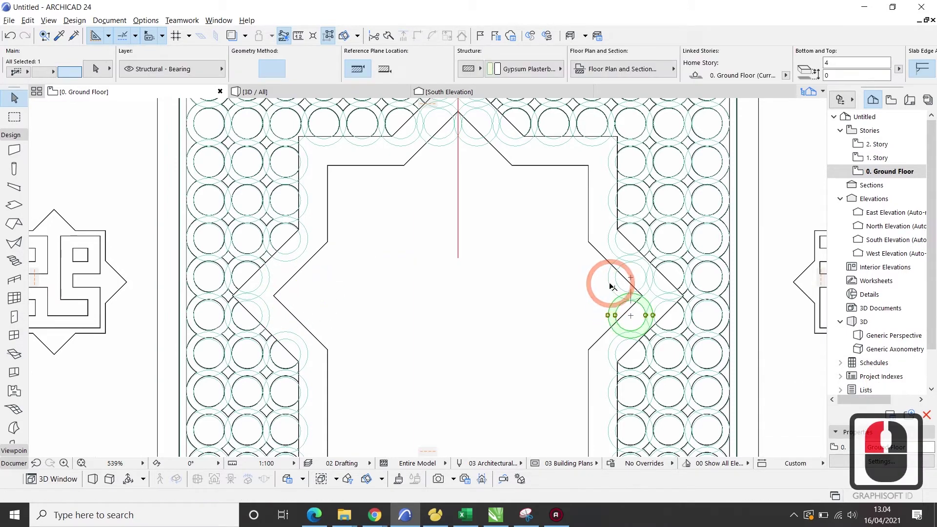
{"action": "left_click", "coordinate": [611, 276], "text": "shift"}
{"action": "key", "text": "Delete"}
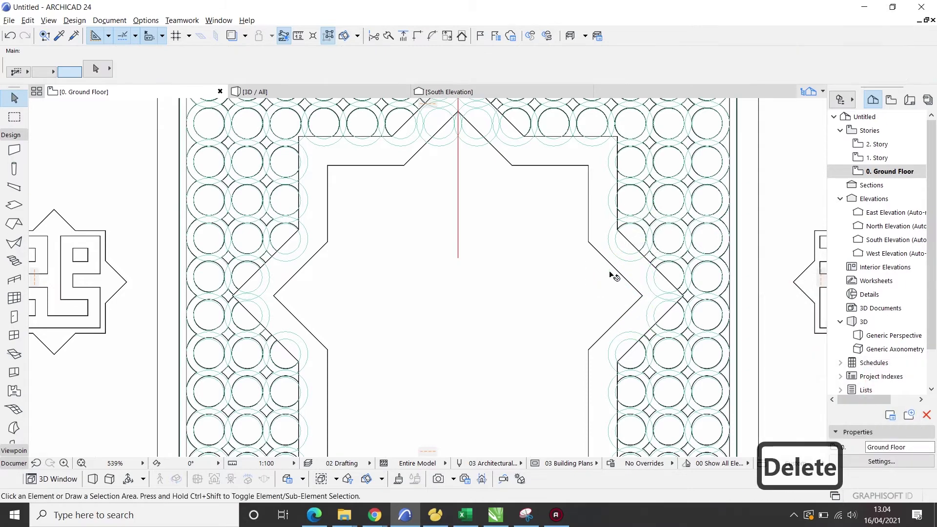
Delete the two excess ring slabs in the third lattice row at the arch's top point.
{"action": "left_click", "coordinate": [477, 145], "text": "shift"}
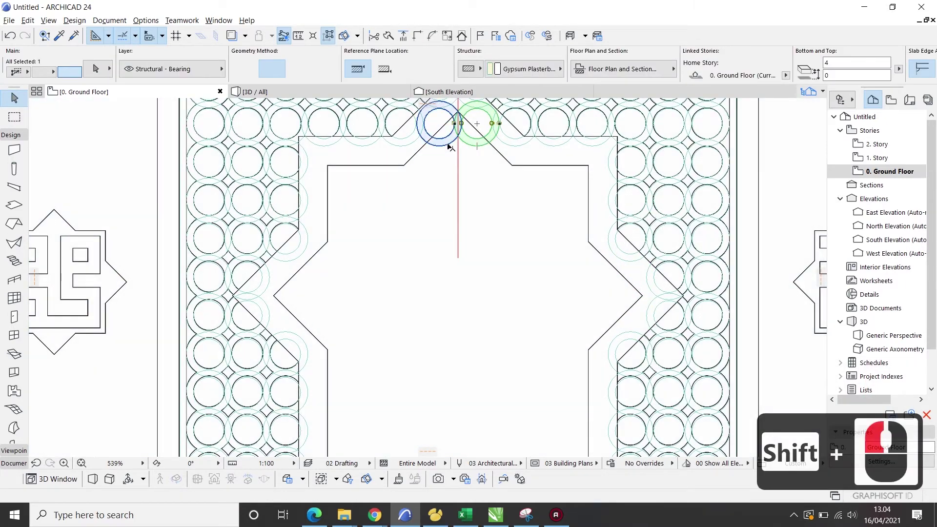
{"action": "left_click", "coordinate": [448, 146], "text": "shift"}
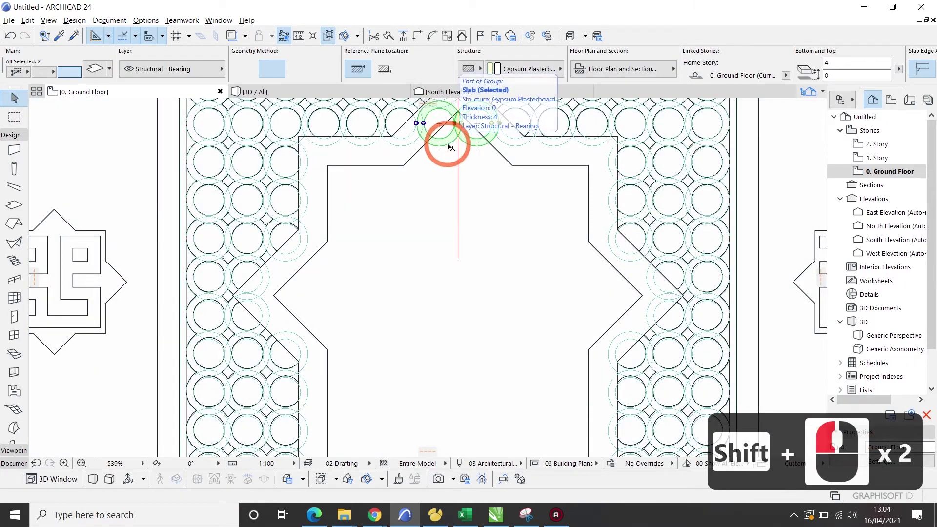
{"action": "key", "text": "Delete"}
Split the three lowest rings of the right lattice columns along the lattice's bottom edge line.
{"action": "middle_click", "coordinate": [561, 432]}
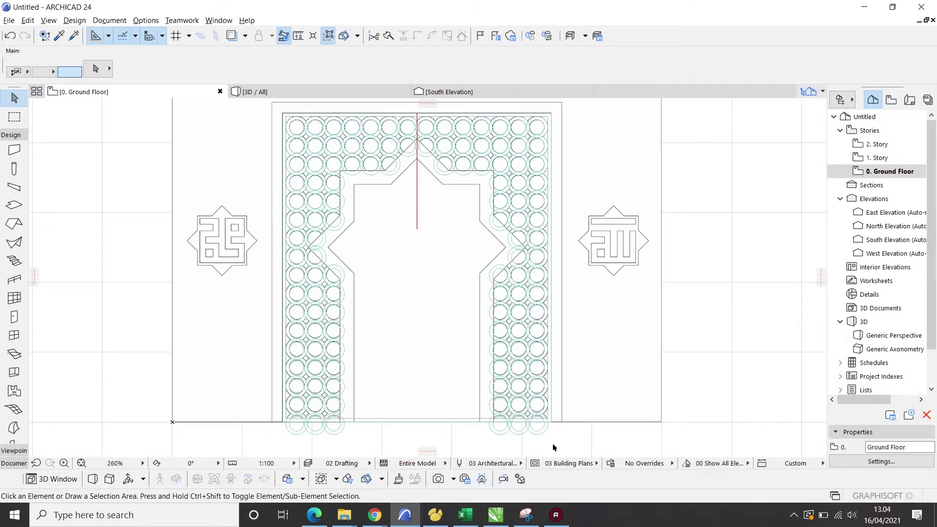
{"action": "scroll", "coordinate": [549, 450], "scroll_direction": "up", "scroll_amount": 6}
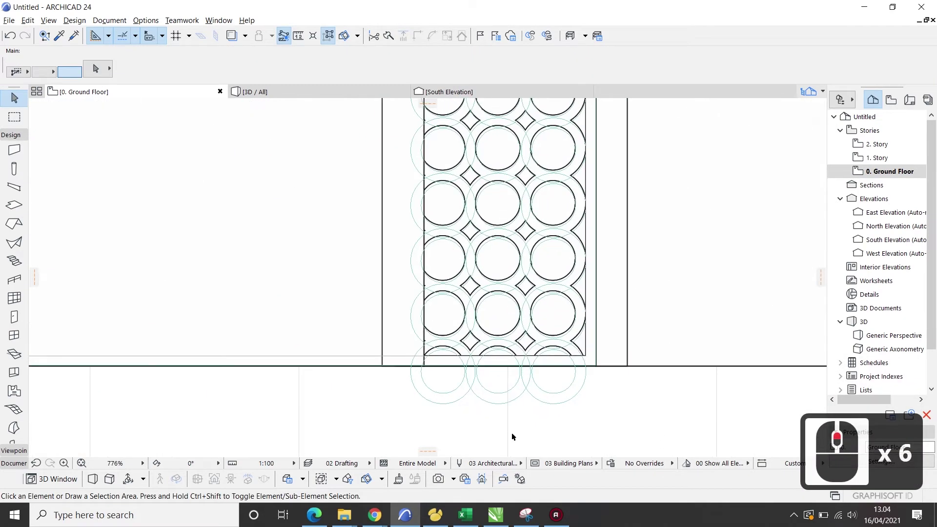
{"action": "left_click", "coordinate": [551, 405]}
{"action": "left_click", "coordinate": [498, 405], "text": "shift"}
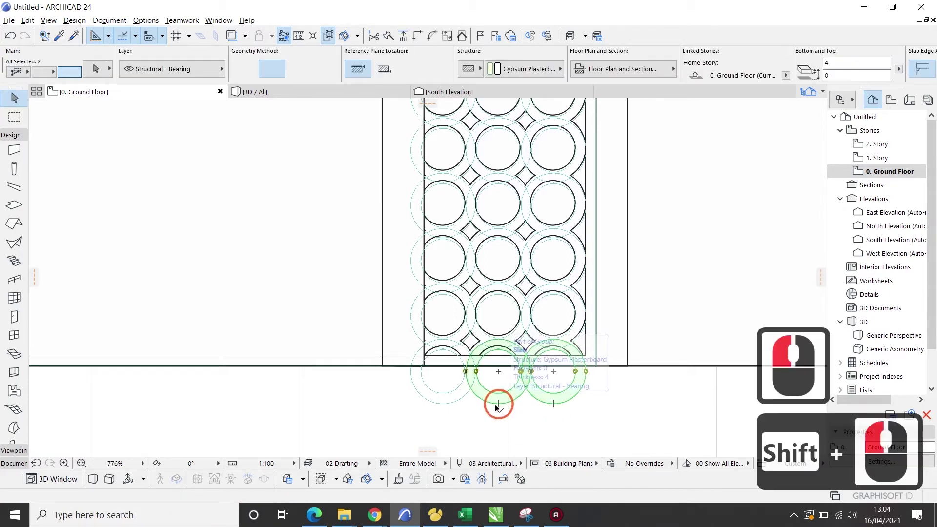
{"action": "left_click", "coordinate": [440, 398], "text": "shift"}
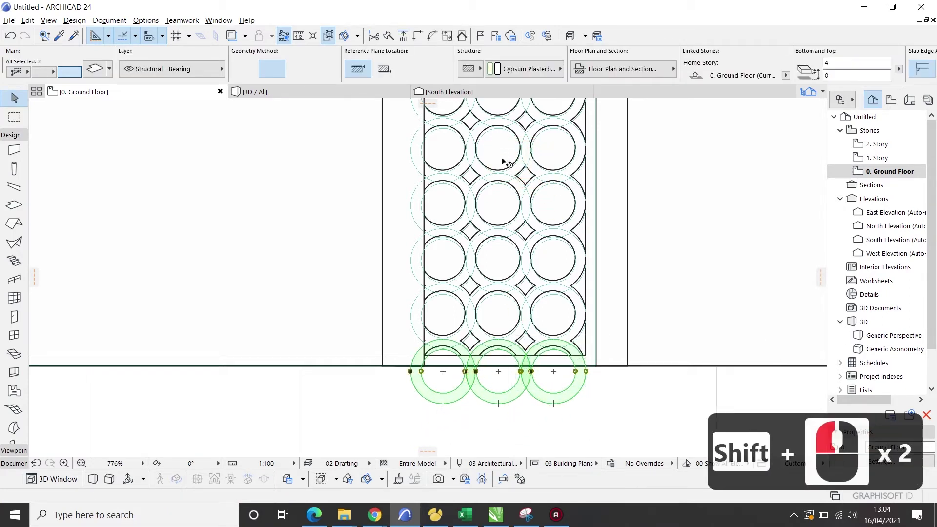
{"action": "left_click", "coordinate": [388, 36]}
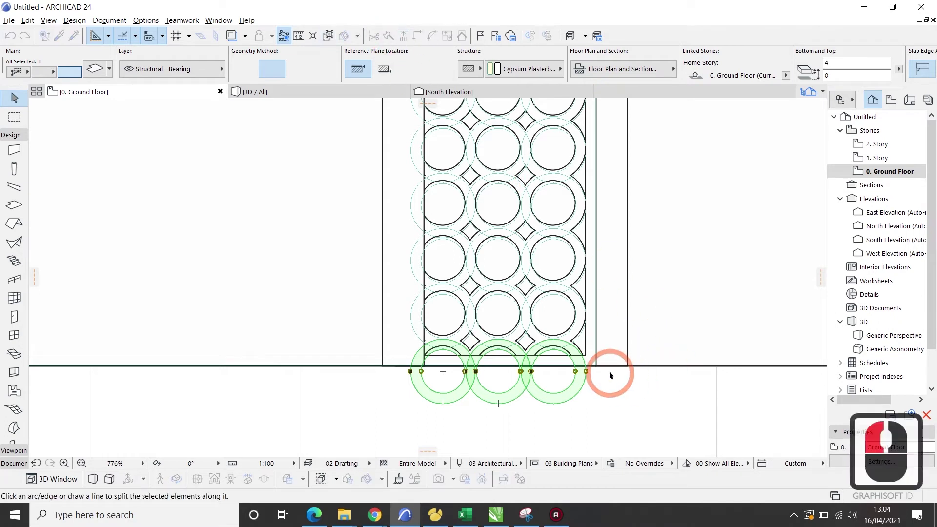
{"action": "left_click", "coordinate": [586, 356]}
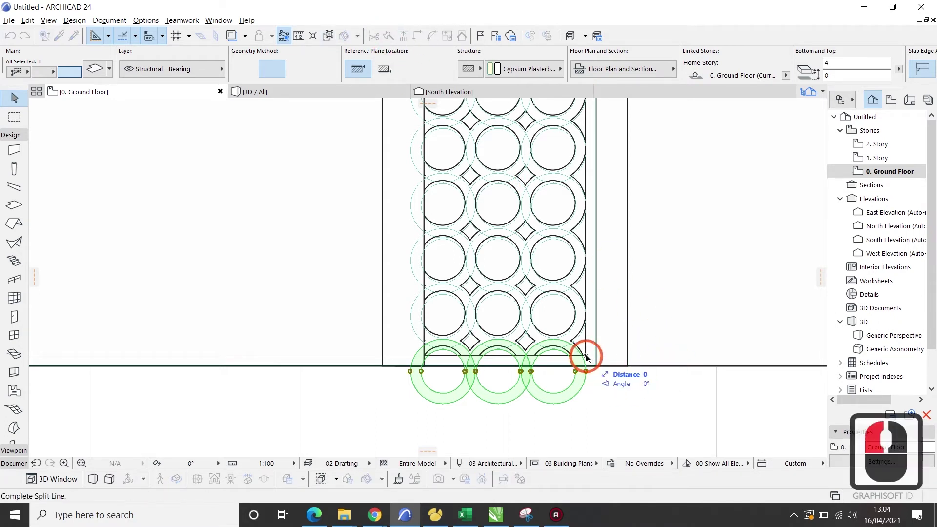
{"action": "left_click", "coordinate": [325, 356]}
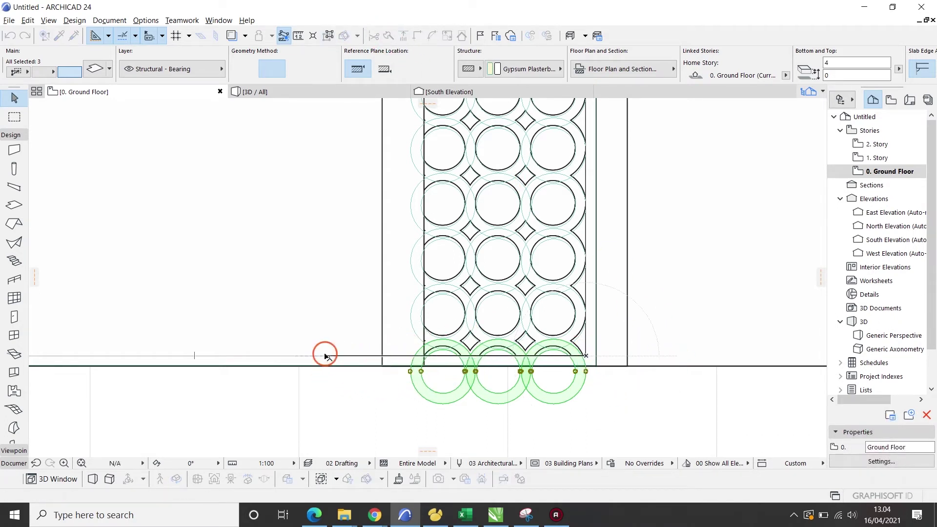
{"action": "left_click", "coordinate": [525, 441]}
{"action": "double_click", "coordinate": [550, 439]}
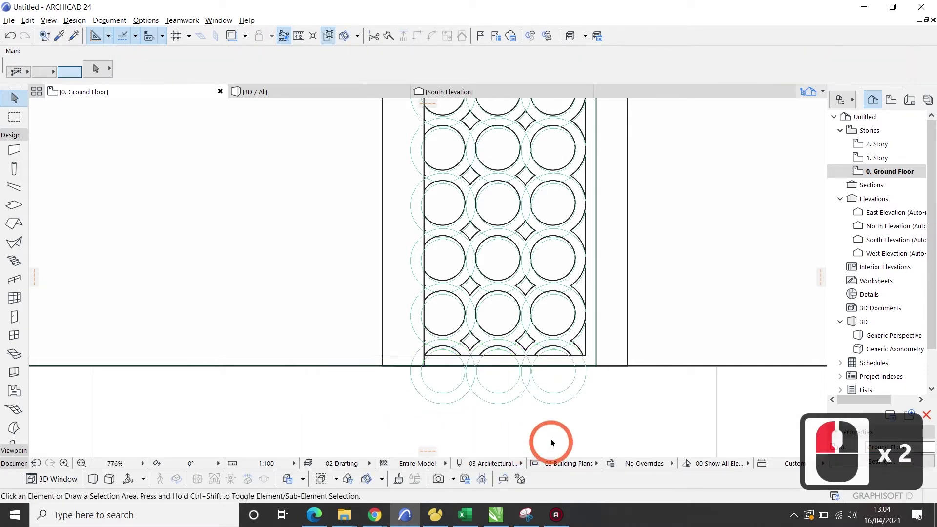
Delete the three cut ring pieces below the bottom edge of the right lattice columns.
{"action": "left_click", "coordinate": [513, 395]}
{"action": "left_click", "coordinate": [548, 383], "text": "shift"}
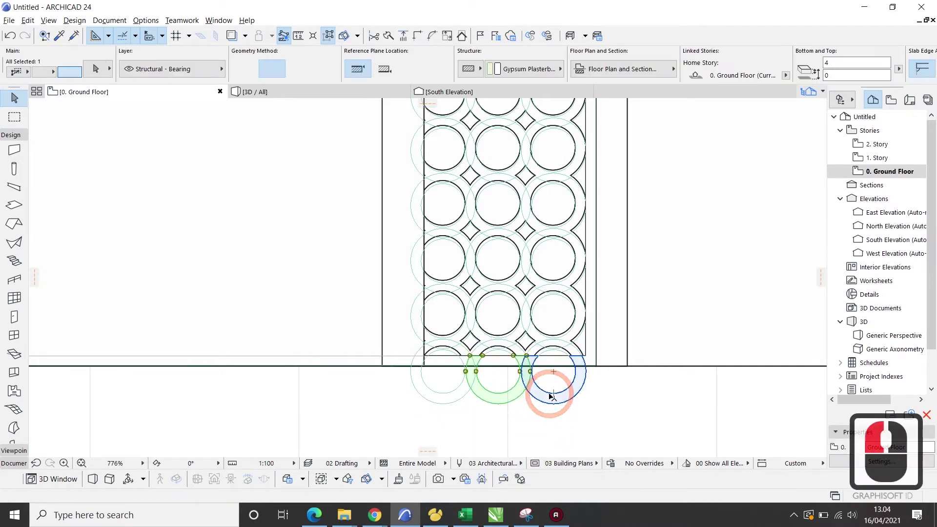
{"action": "left_click", "coordinate": [453, 398], "text": "shift"}
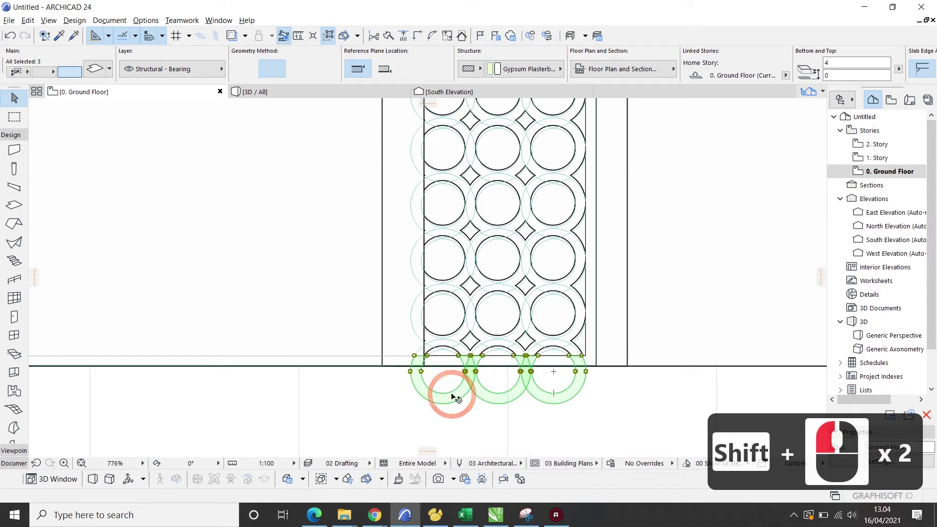
{"action": "key", "text": "Delete"}
Split the three lowest rings of the left lattice columns along the lattice's bottom edge line.
{"action": "scroll", "coordinate": [549, 349], "scroll_direction": "down", "scroll_amount": 2}
{"action": "scroll", "coordinate": [549, 349], "scroll_direction": "down", "scroll_amount": 3}
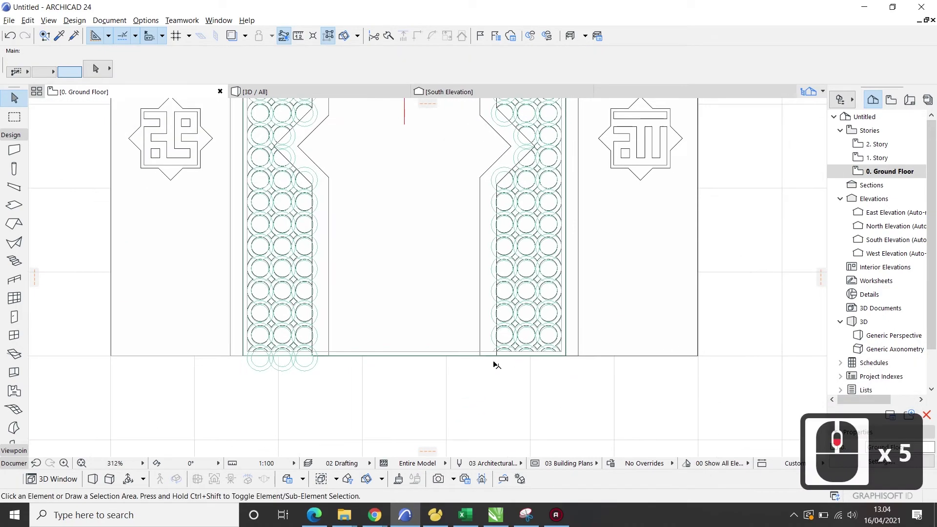
{"action": "scroll", "coordinate": [252, 368], "scroll_direction": "up", "scroll_amount": 4}
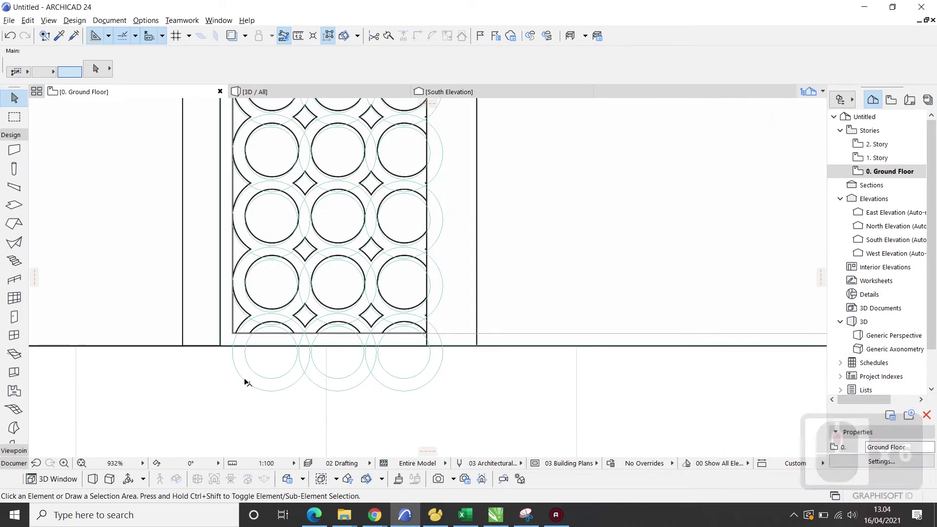
{"action": "left_click", "coordinate": [246, 382]}
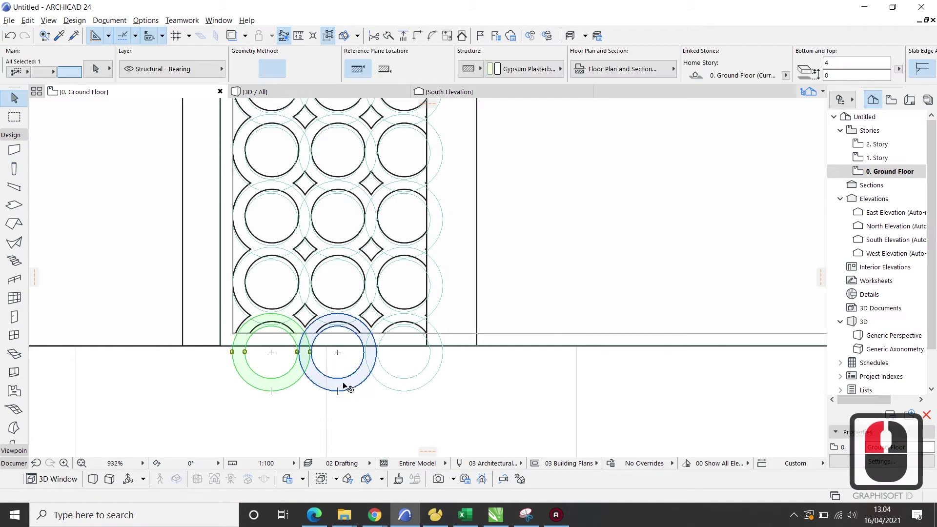
{"action": "left_click", "coordinate": [345, 385], "text": "shift"}
{"action": "left_click", "coordinate": [400, 380], "text": "shift"}
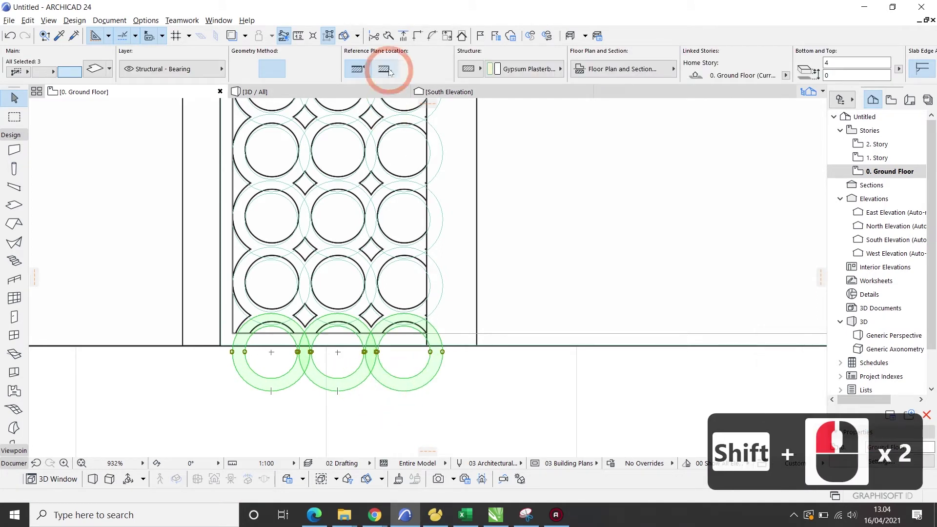
{"action": "left_click", "coordinate": [389, 37]}
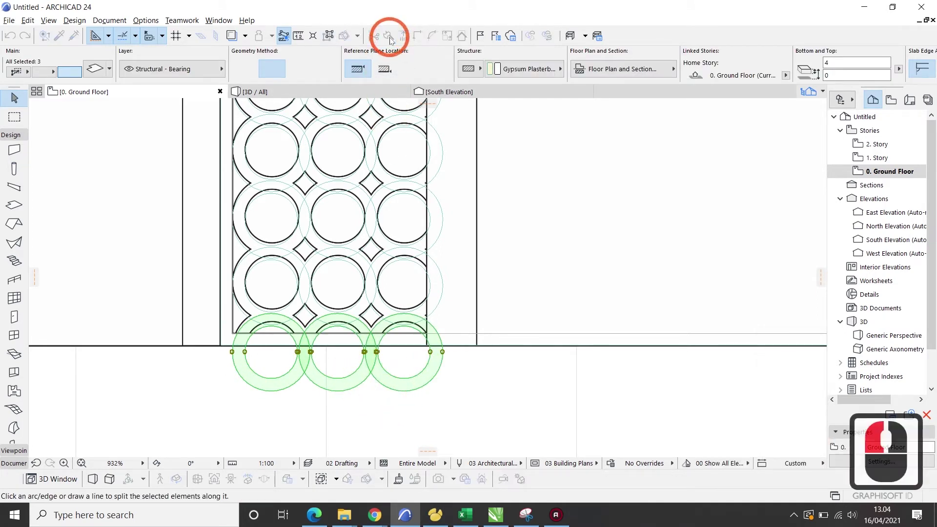
{"action": "left_click_drag", "start_coordinate": [233, 335], "coordinate": [569, 337]}
{"action": "left_click", "coordinate": [561, 336]}
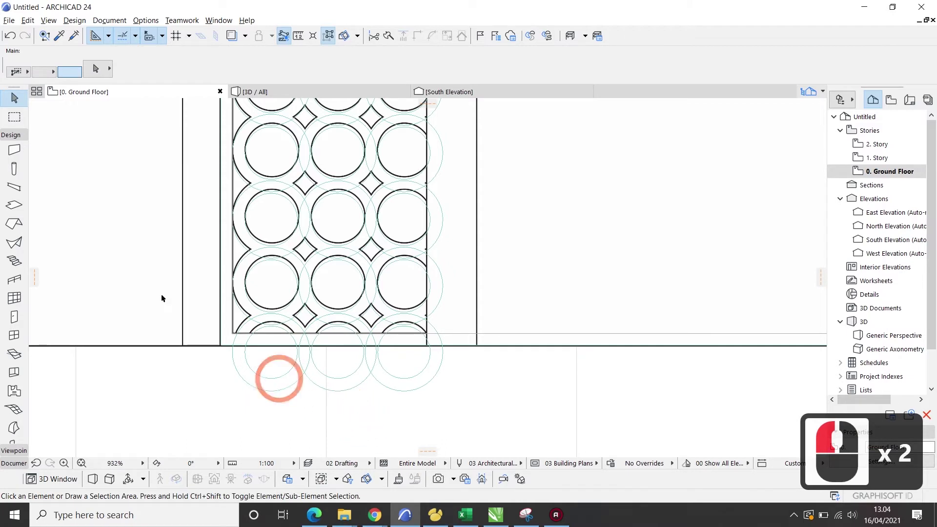
Delete the three cut ring pieces below the bottom edge of the left lattice columns.
{"action": "left_click", "coordinate": [287, 382]}
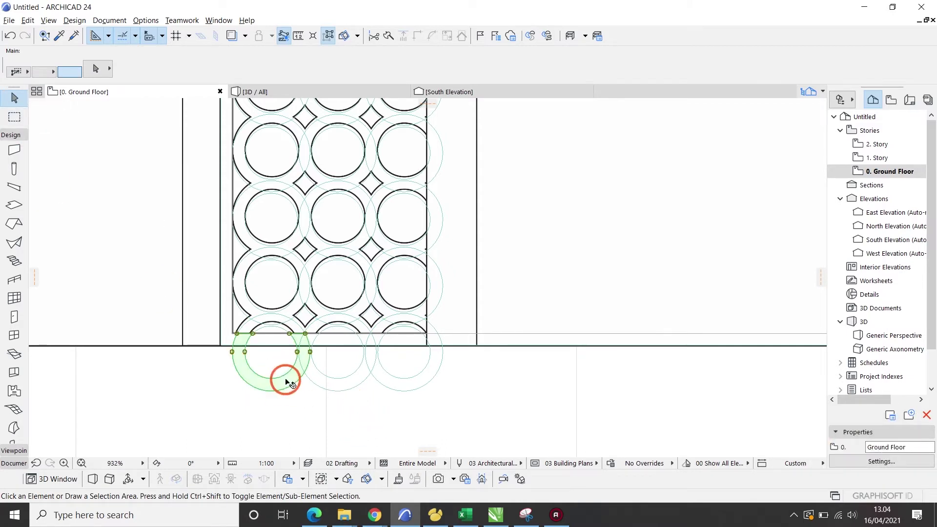
{"action": "left_click", "coordinate": [334, 382], "text": "shift"}
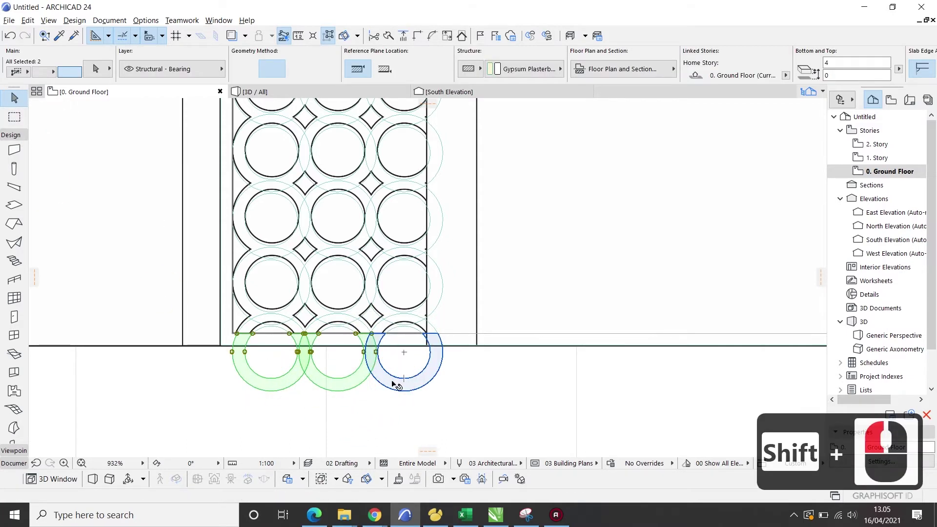
{"action": "left_click", "coordinate": [395, 382], "text": "shift"}
{"action": "key", "text": "Delete"}
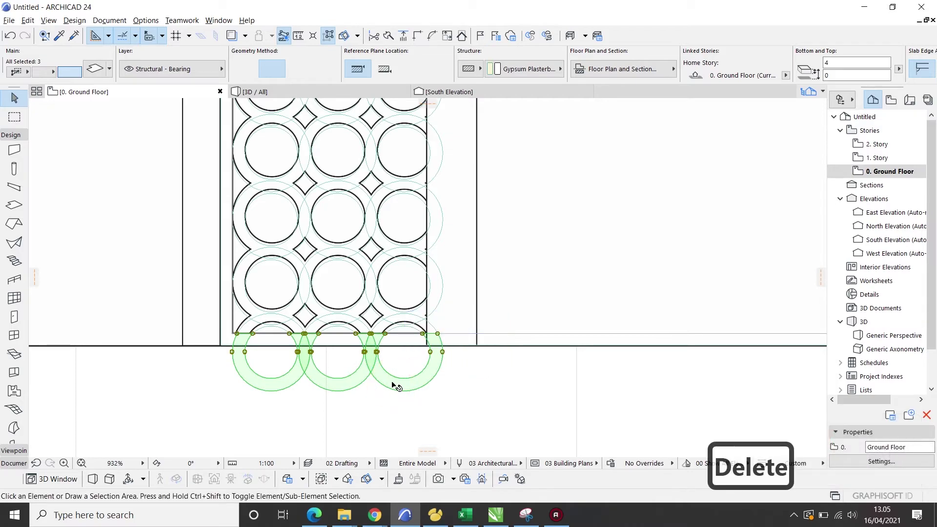
Start a polyline just below the wall's base line and bring it up to the left base corner of the inner arch outline.
{"action": "scroll", "coordinate": [280, 378], "scroll_direction": "down", "scroll_amount": 4}
{"action": "scroll", "coordinate": [276, 375], "scroll_direction": "down", "scroll_amount": 5}
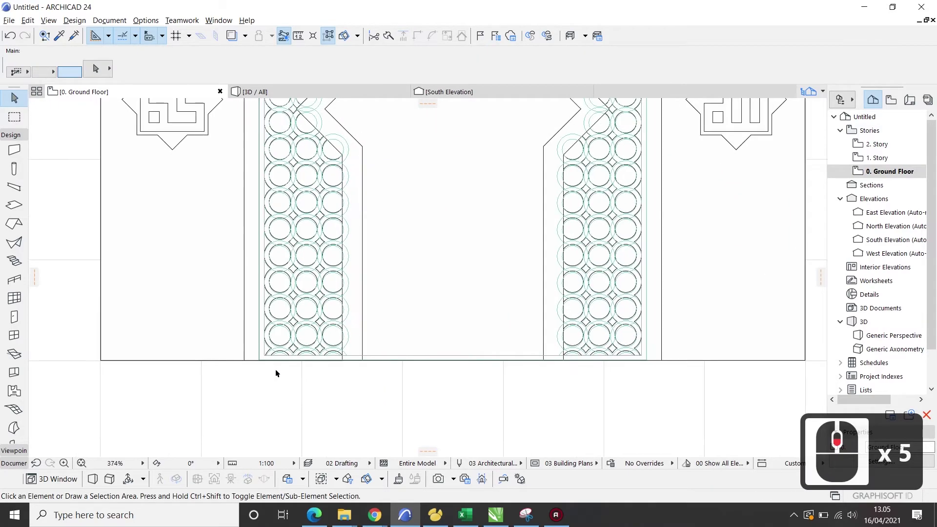
{"action": "scroll", "coordinate": [349, 273], "scroll_direction": "up", "scroll_amount": 2}
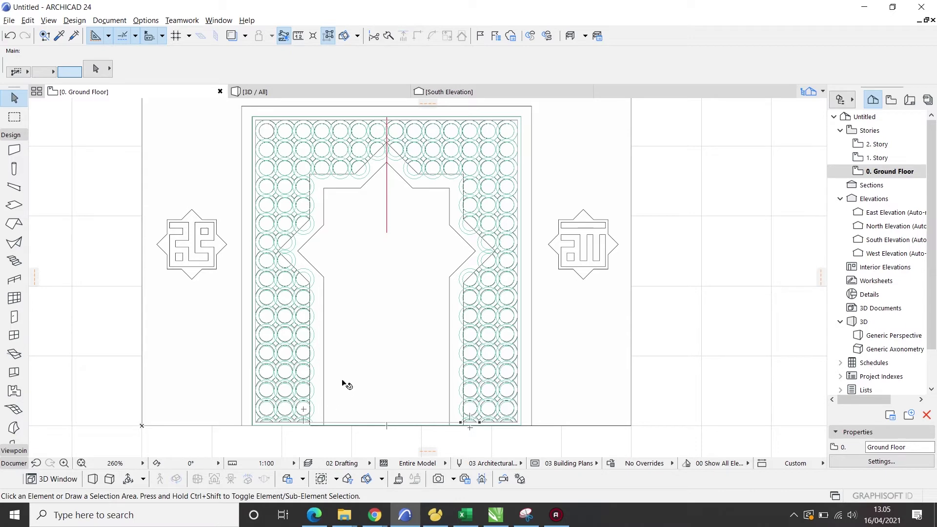
{"action": "scroll", "coordinate": [348, 382], "scroll_direction": "down", "scroll_amount": 1}
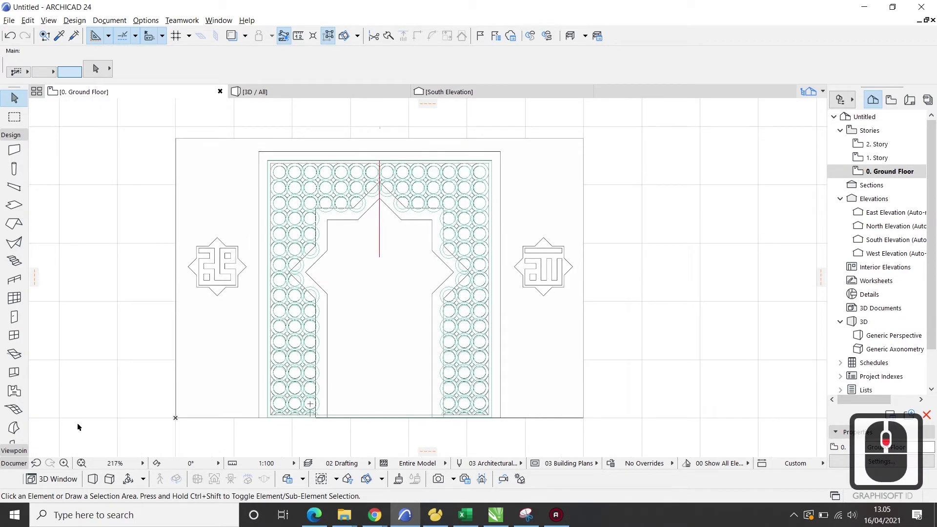
{"action": "left_click", "coordinate": [14, 463]}
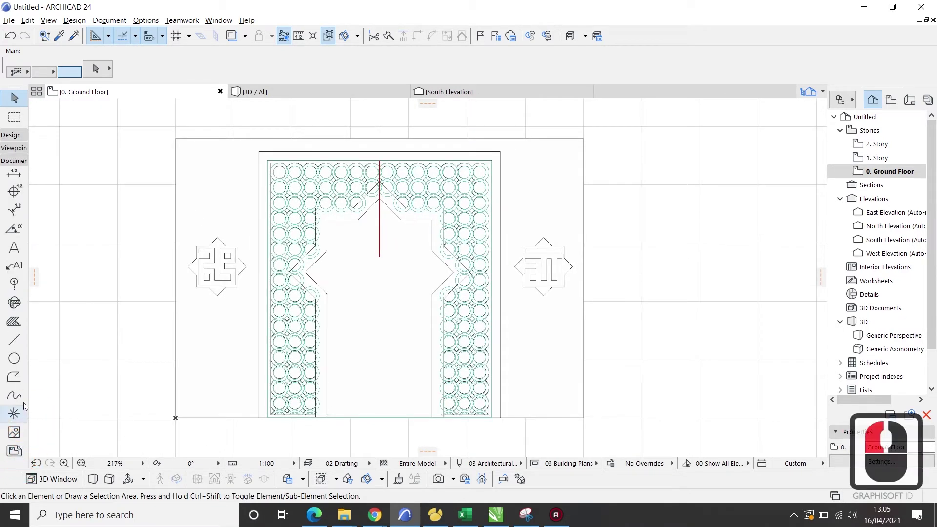
{"action": "left_click", "coordinate": [17, 377]}
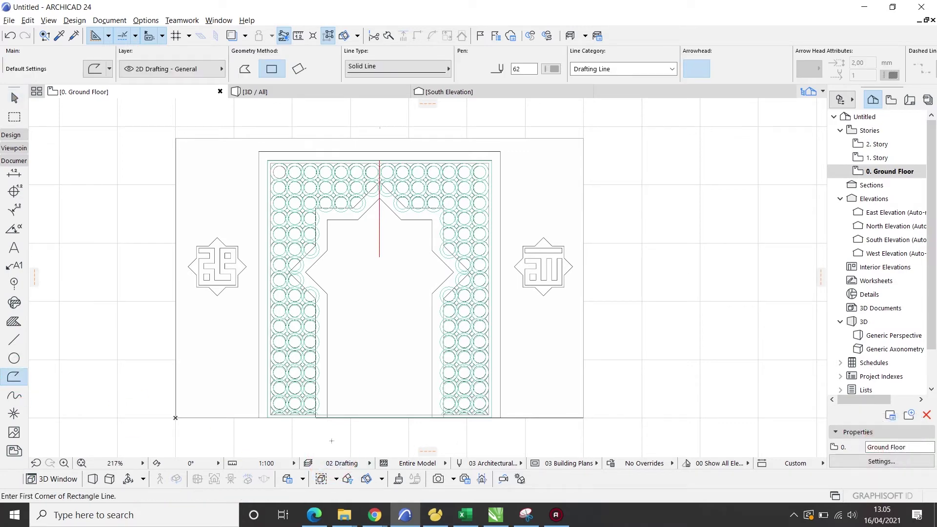
{"action": "scroll", "coordinate": [331, 441], "scroll_direction": "up", "scroll_amount": 5}
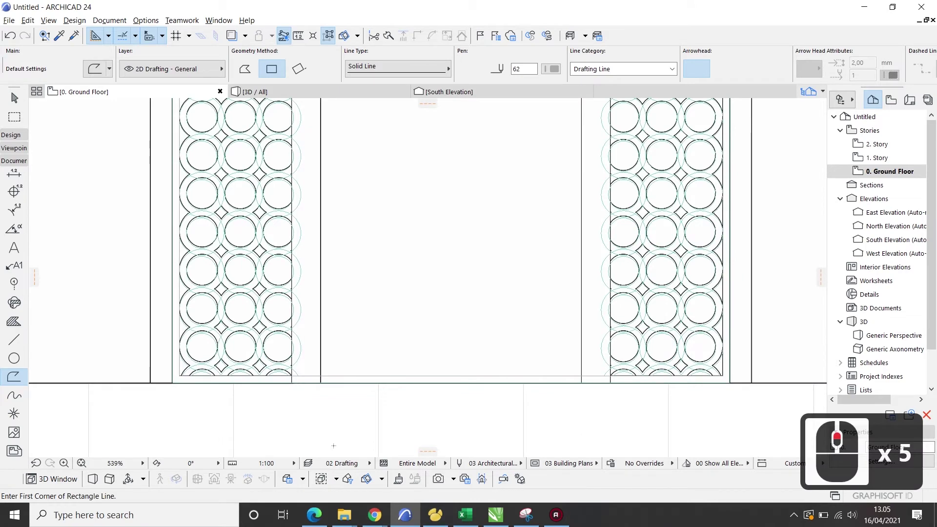
{"action": "scroll", "coordinate": [334, 418], "scroll_direction": "up", "scroll_amount": 1}
{"action": "left_click", "coordinate": [325, 429]}
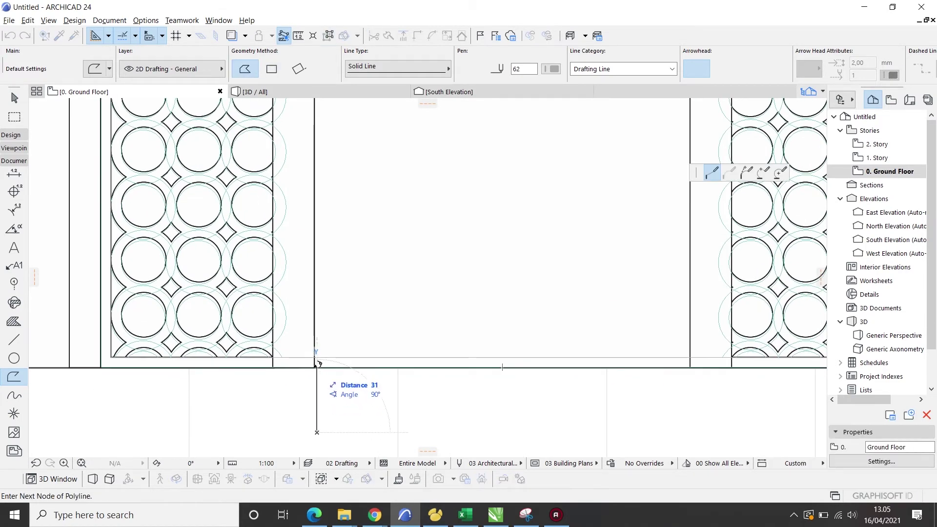
{"action": "scroll", "coordinate": [319, 363], "scroll_direction": "up", "scroll_amount": 4}
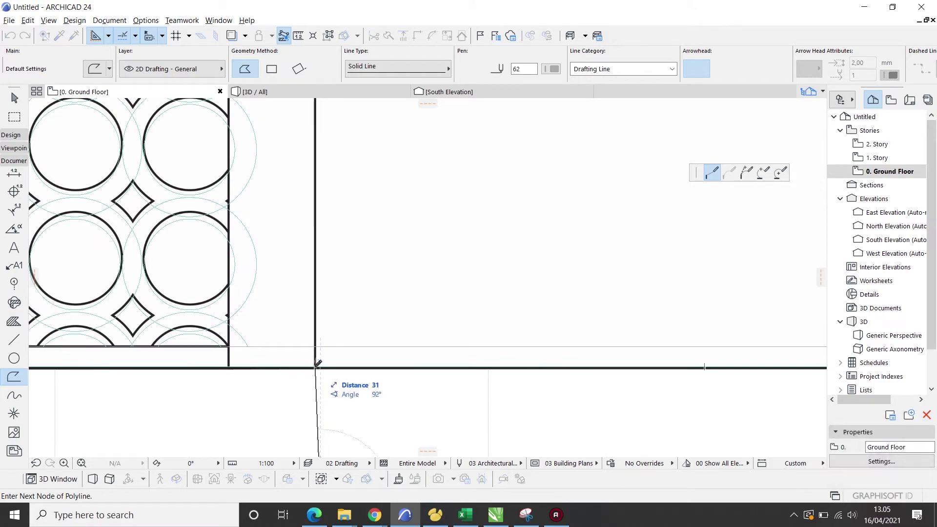
{"action": "left_click", "coordinate": [318, 363]}
Continue the polyline up the arch's left jamb, out to its left star point and back to the vertical edge above.
{"action": "scroll", "coordinate": [318, 363], "scroll_direction": "down", "scroll_amount": 9}
{"action": "scroll", "coordinate": [309, 184], "scroll_direction": "up", "scroll_amount": 9}
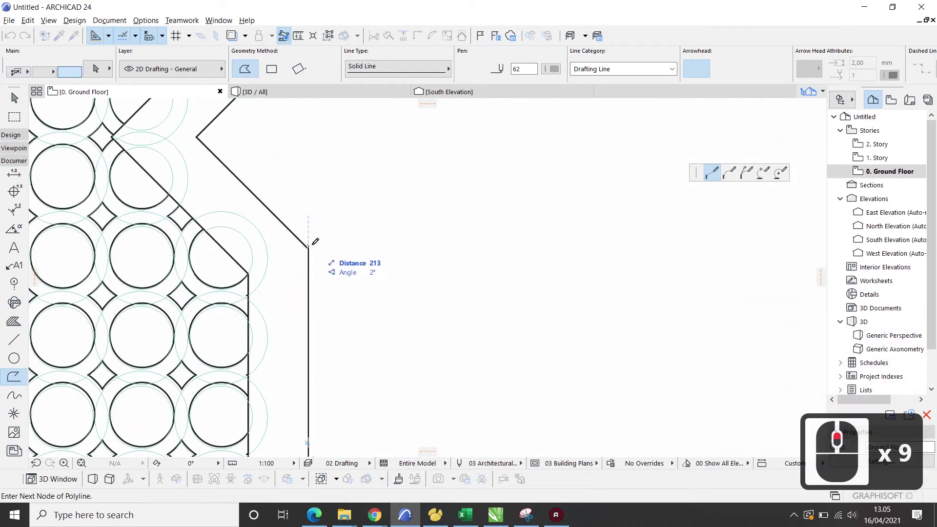
{"action": "left_click", "coordinate": [314, 335]}
{"action": "scroll", "coordinate": [313, 335], "scroll_direction": "up", "scroll_amount": 6}
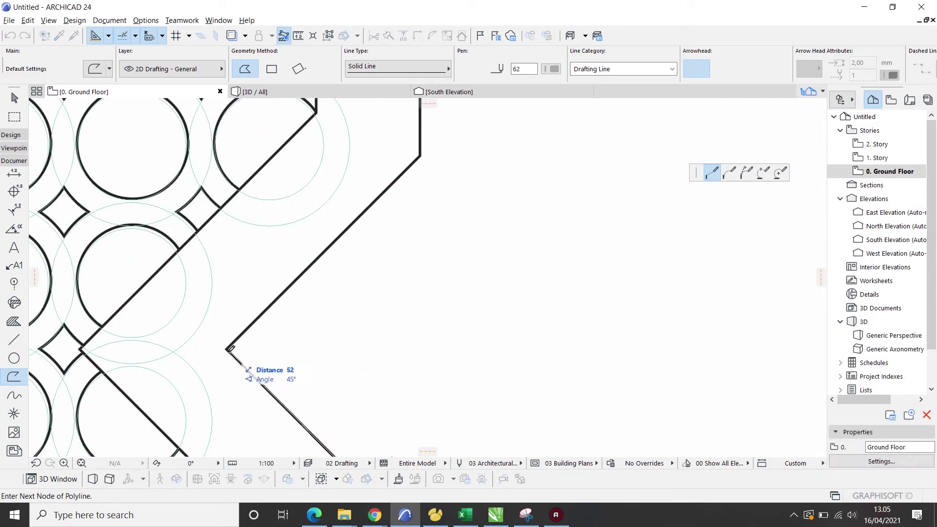
{"action": "left_click", "coordinate": [228, 348]}
{"action": "scroll", "coordinate": [418, 178], "scroll_direction": "down", "scroll_amount": 2}
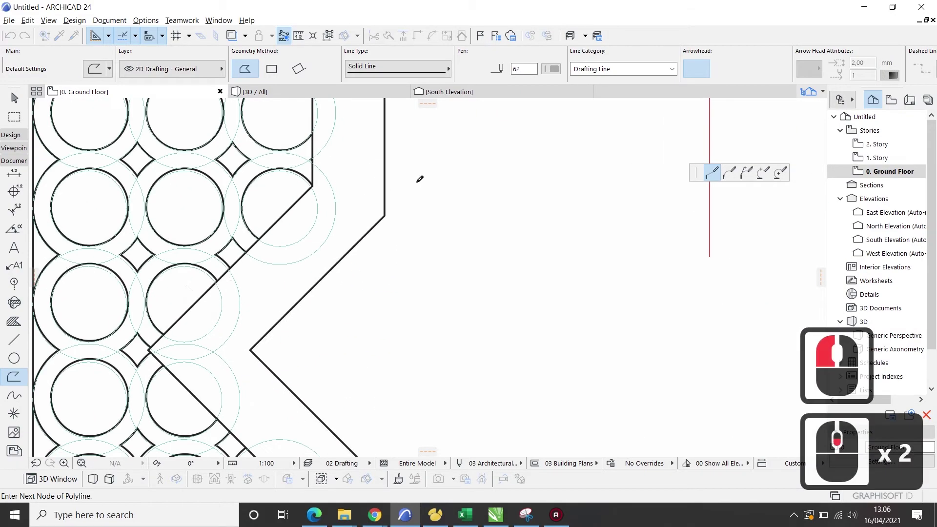
{"action": "left_click", "coordinate": [383, 229]}
Trace the polyline around the arch's upper-left shoulder and along the diagonal to the apex on the centre line.
{"action": "scroll", "coordinate": [360, 152], "scroll_direction": "down", "scroll_amount": 5}
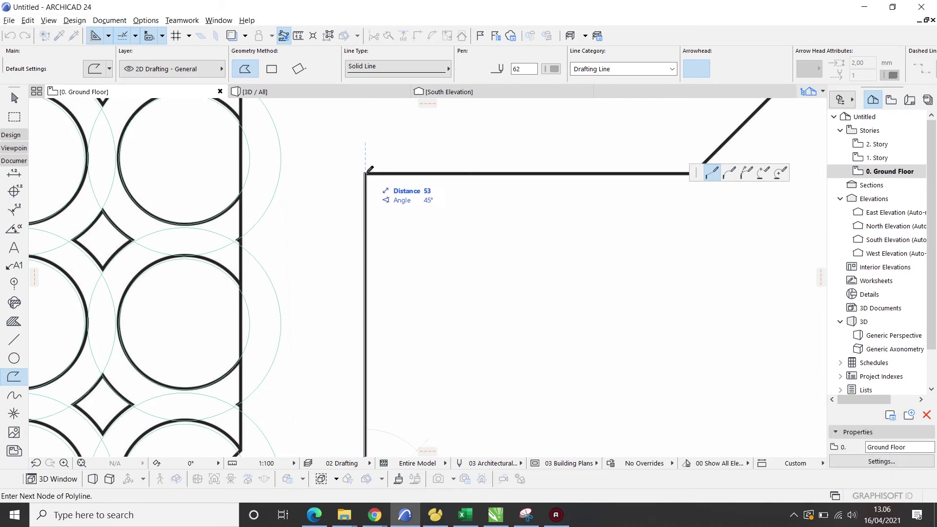
{"action": "left_click", "coordinate": [366, 174]}
{"action": "scroll", "coordinate": [369, 171], "scroll_direction": "down", "scroll_amount": 4}
{"action": "scroll", "coordinate": [613, 176], "scroll_direction": "up", "scroll_amount": 4}
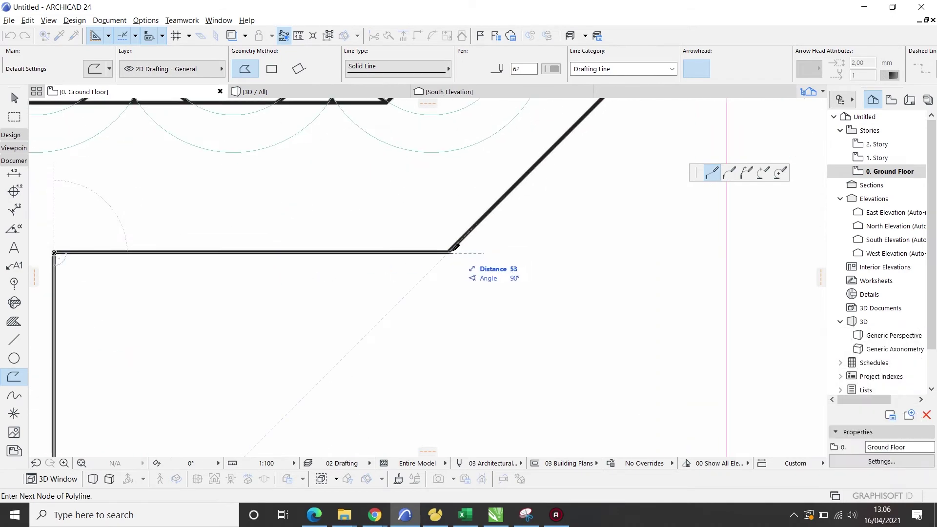
{"action": "scroll", "coordinate": [447, 254], "scroll_direction": "up", "scroll_amount": 5}
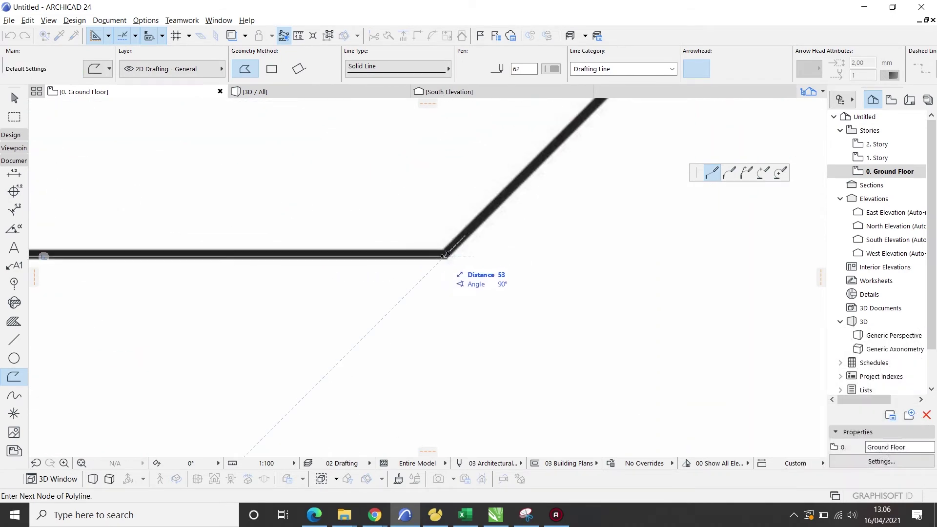
{"action": "left_click", "coordinate": [445, 253]}
{"action": "scroll", "coordinate": [422, 276], "scroll_direction": "down", "scroll_amount": 9}
{"action": "scroll", "coordinate": [459, 166], "scroll_direction": "up", "scroll_amount": 6}
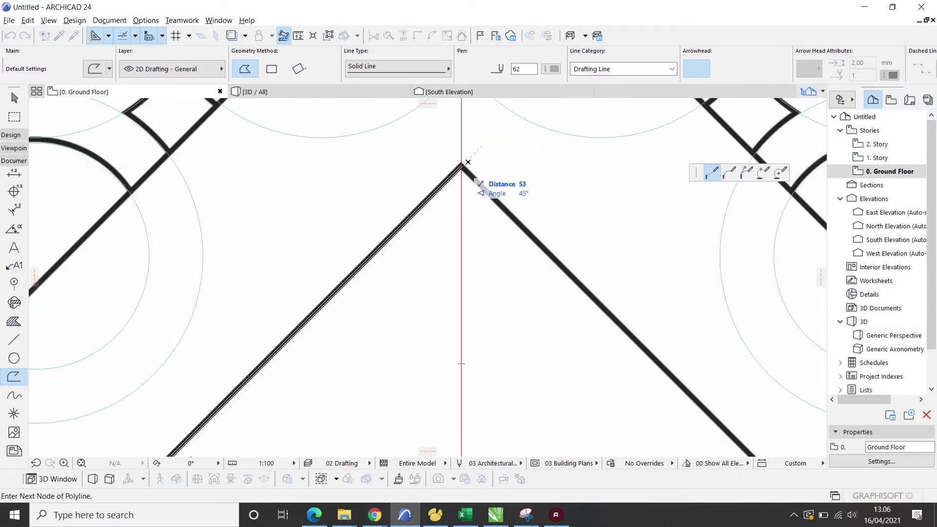
Continue the polyline from the apex down the right diagonal and along the horizontal edge to the upper-right shoulder corner.
{"action": "scroll", "coordinate": [537, 255], "scroll_direction": "down", "scroll_amount": 7}
{"action": "scroll", "coordinate": [465, 291], "scroll_direction": "up", "scroll_amount": 8}
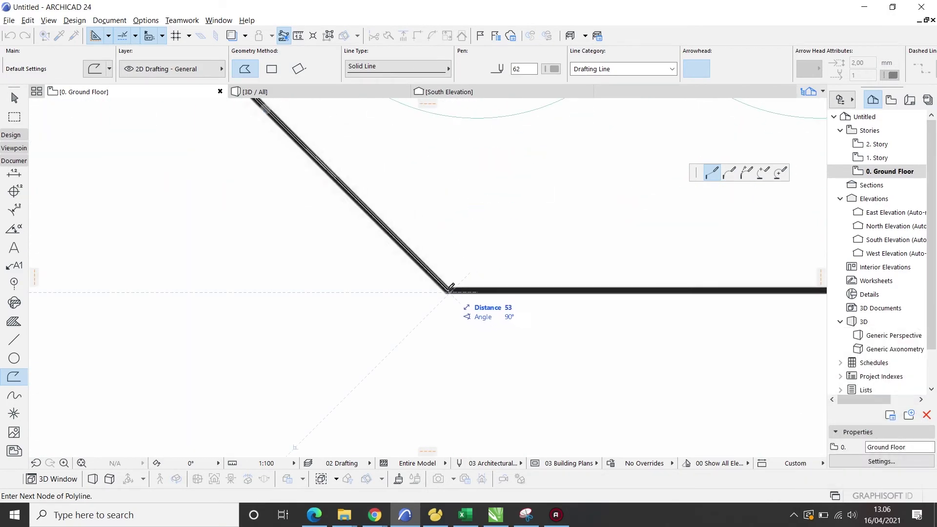
{"action": "left_click", "coordinate": [450, 291]}
{"action": "scroll", "coordinate": [537, 288], "scroll_direction": "down", "scroll_amount": 5}
{"action": "scroll", "coordinate": [684, 289], "scroll_direction": "up", "scroll_amount": 5}
{"action": "left_click", "coordinate": [596, 245]}
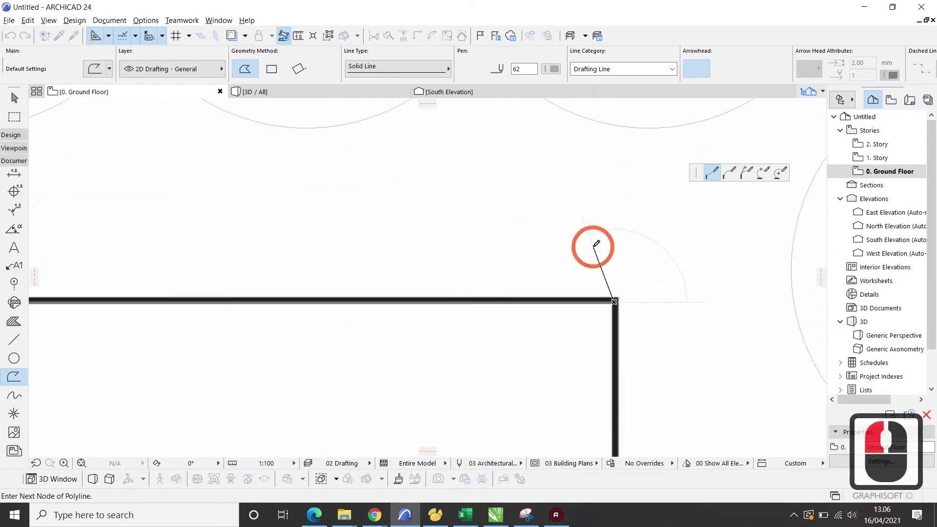
Trace the polyline down from the upper-right shoulder, out to the right star point and back to the top of the right jamb.
{"action": "scroll", "coordinate": [595, 245], "scroll_direction": "down", "scroll_amount": 10}
{"action": "scroll", "coordinate": [613, 357], "scroll_direction": "up", "scroll_amount": 5}
{"action": "scroll", "coordinate": [613, 356], "scroll_direction": "up", "scroll_amount": 8}
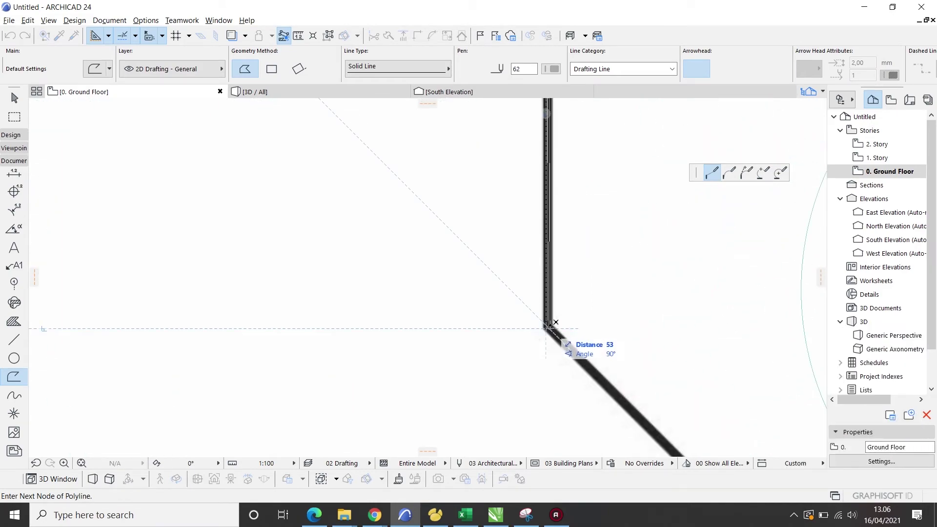
{"action": "left_click", "coordinate": [511, 245]}
{"action": "scroll", "coordinate": [566, 371], "scroll_direction": "up", "scroll_amount": 7}
{"action": "left_click", "coordinate": [589, 335]}
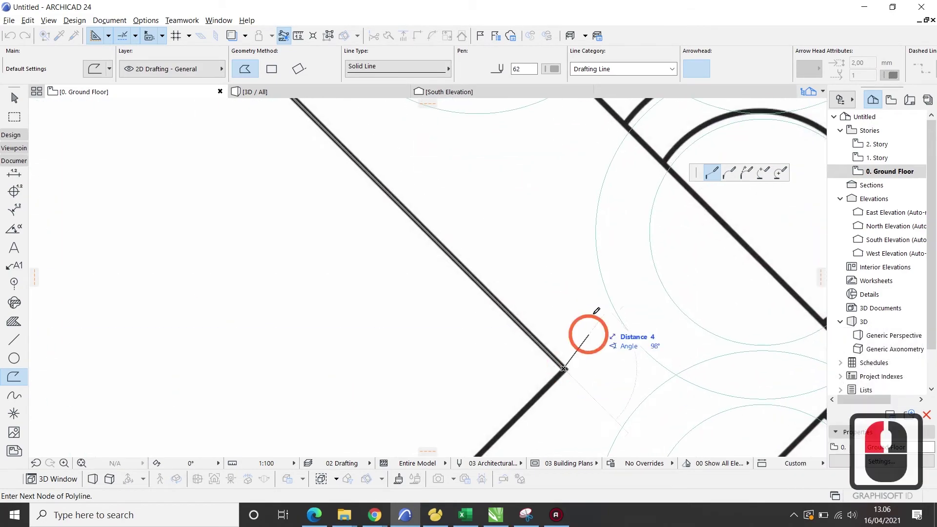
{"action": "scroll", "coordinate": [589, 335], "scroll_direction": "down", "scroll_amount": 5}
{"action": "scroll", "coordinate": [527, 344], "scroll_direction": "down", "scroll_amount": 10}
{"action": "scroll", "coordinate": [528, 344], "scroll_direction": "up", "scroll_amount": 8}
{"action": "left_click", "coordinate": [473, 224]}
Extend the polyline down the right jamb to below the base line and close it at its starting point.
{"action": "scroll", "coordinate": [473, 224], "scroll_direction": "down", "scroll_amount": 6}
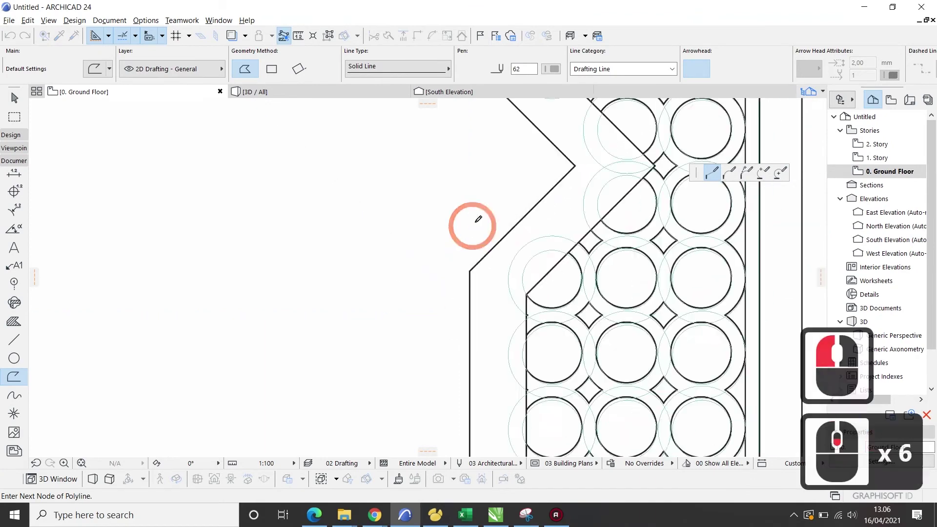
{"action": "left_click", "coordinate": [454, 427]}
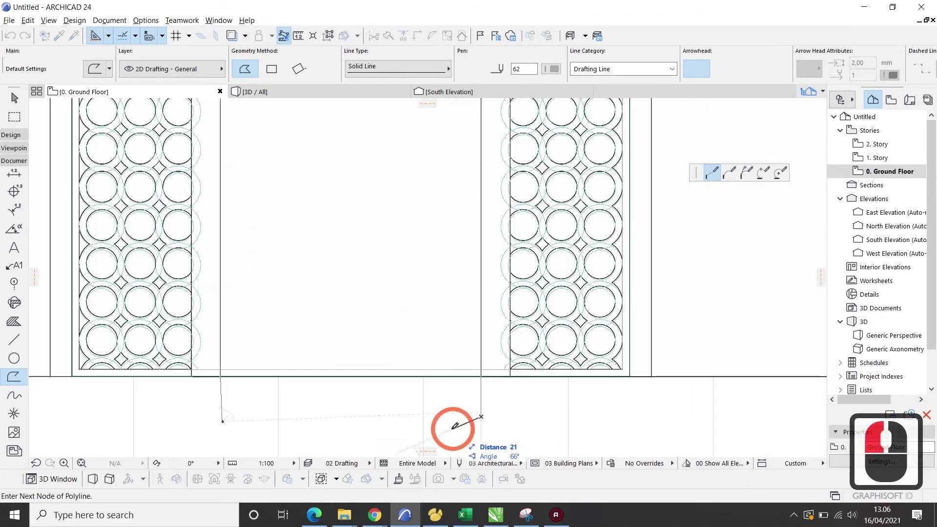
{"action": "left_click", "coordinate": [224, 421]}
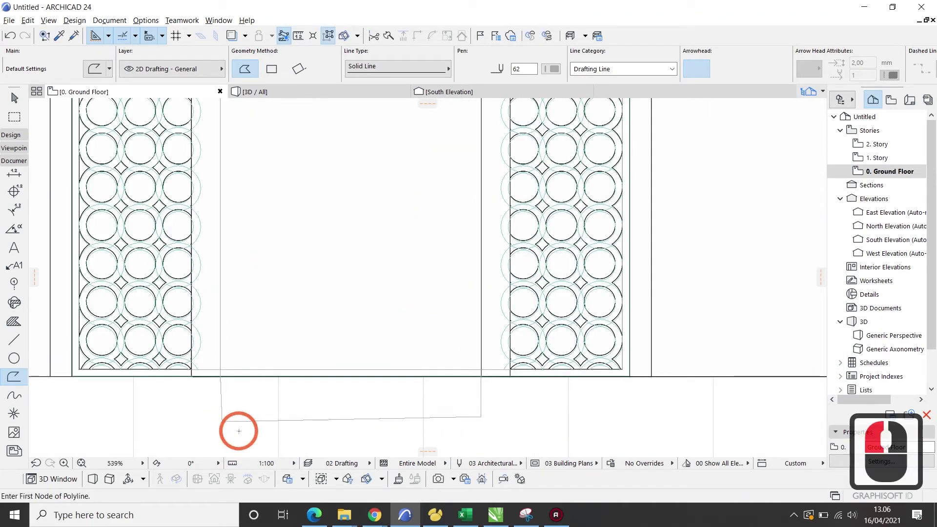
Set the slab defaults to thickness 20 and Plywood, and create a slab from the closed arch polyline with the Magic Wand.
{"action": "left_click", "coordinate": [19, 136]}
{"action": "left_click", "coordinate": [16, 208]}
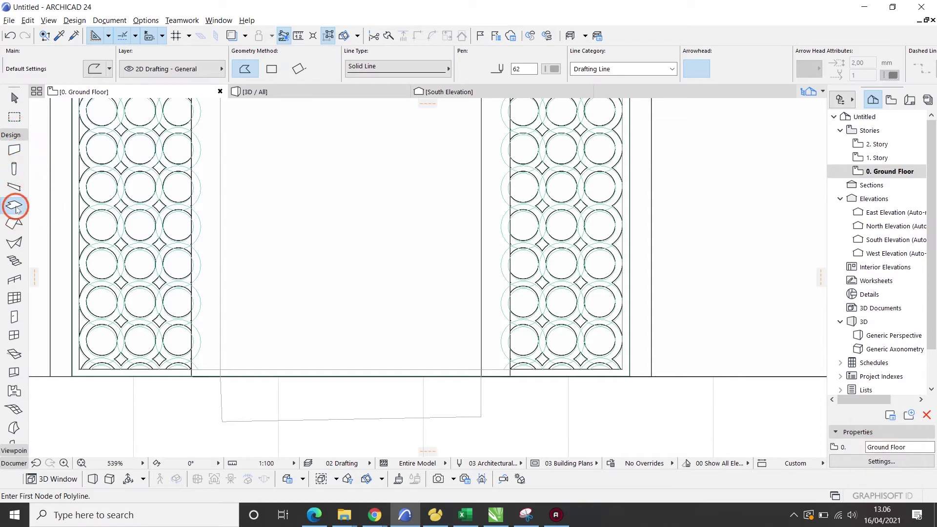
{"action": "left_click", "coordinate": [95, 69]}
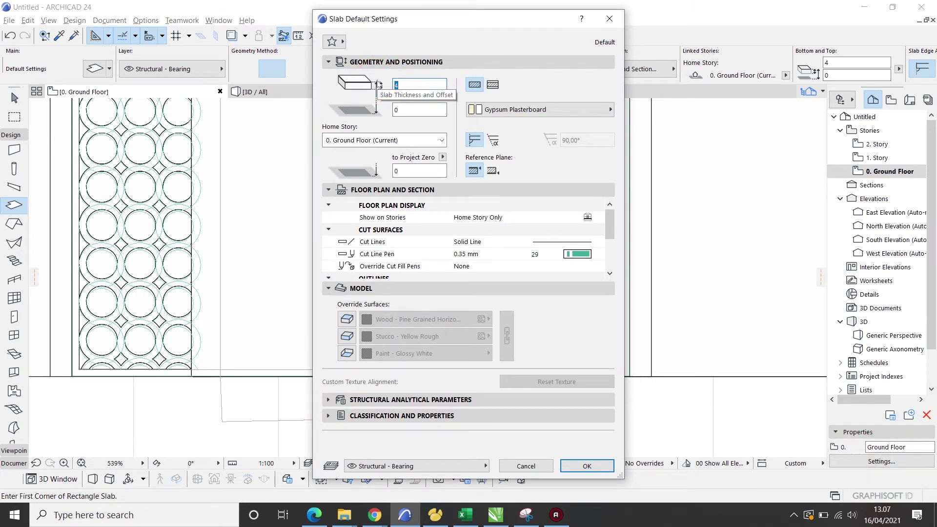
{"action": "type", "text": "20"}
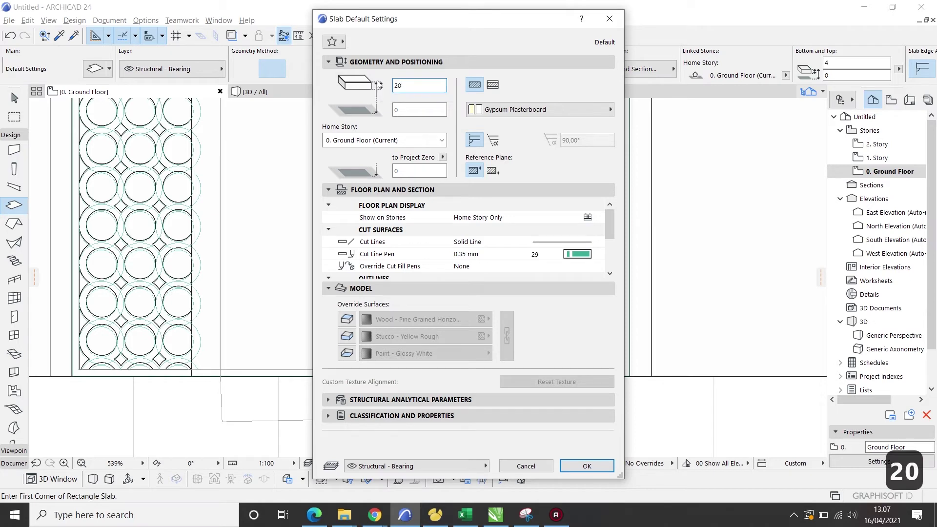
{"action": "left_click", "coordinate": [523, 109]}
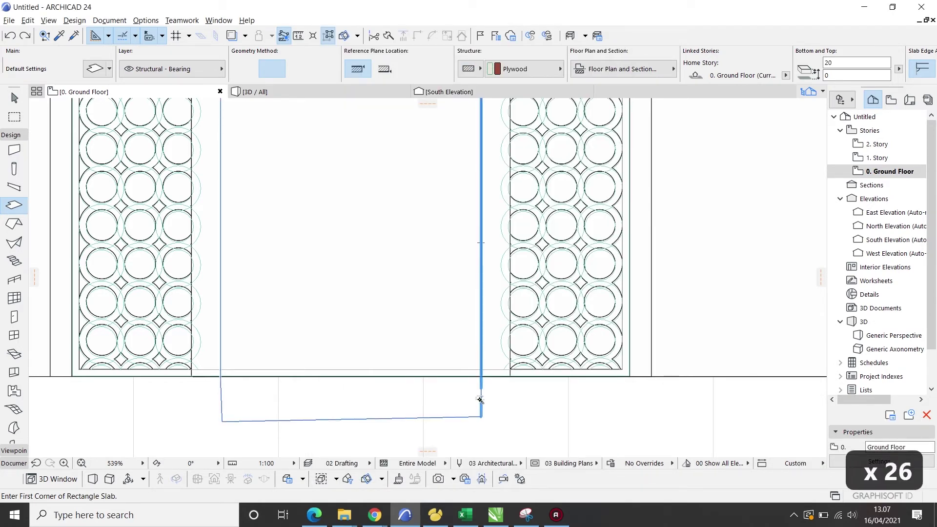
{"action": "left_click", "coordinate": [479, 397]}
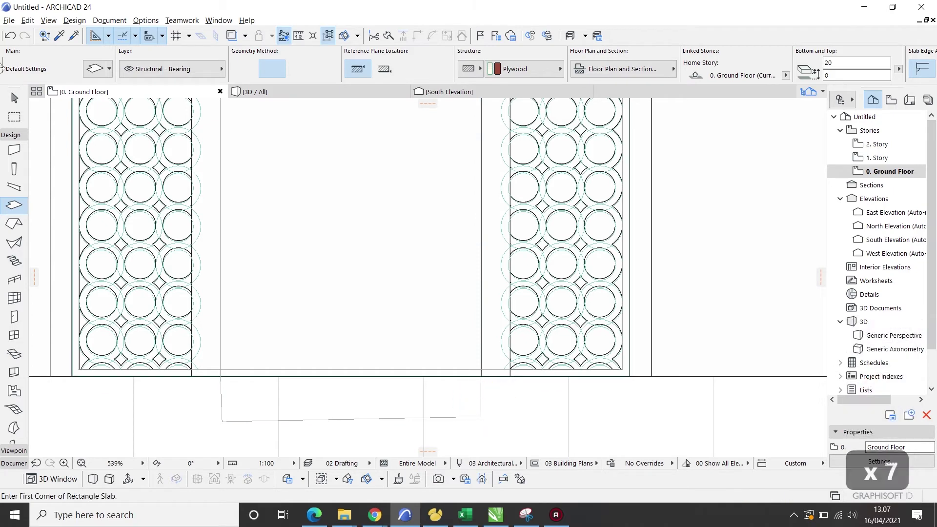
{"action": "key", "text": "Escape"}
Offset all edges of the plywood arch slab outward by 20.
{"action": "left_click", "coordinate": [330, 425]}
{"action": "scroll", "coordinate": [308, 407], "scroll_direction": "down", "scroll_amount": 3}
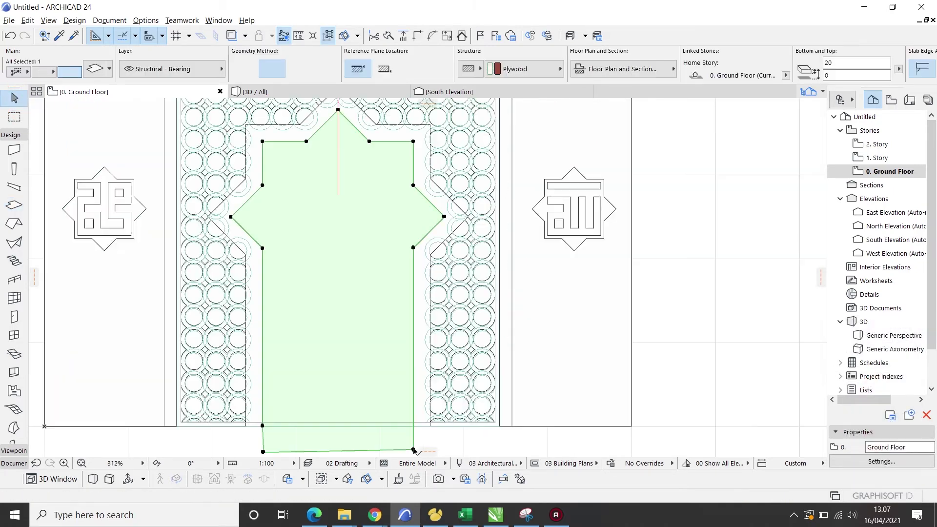
{"action": "left_click_drag", "start_coordinate": [414, 450], "coordinate": [740, 199]}
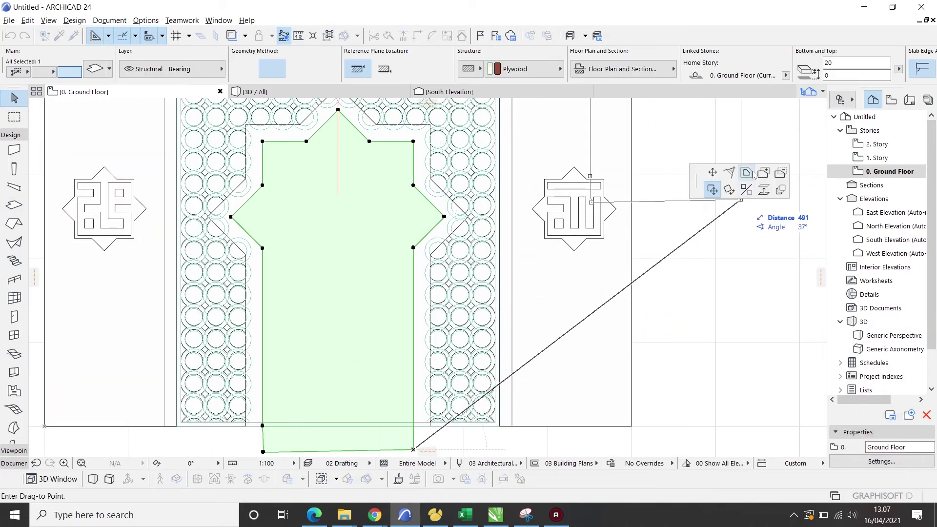
{"action": "left_click", "coordinate": [751, 175]}
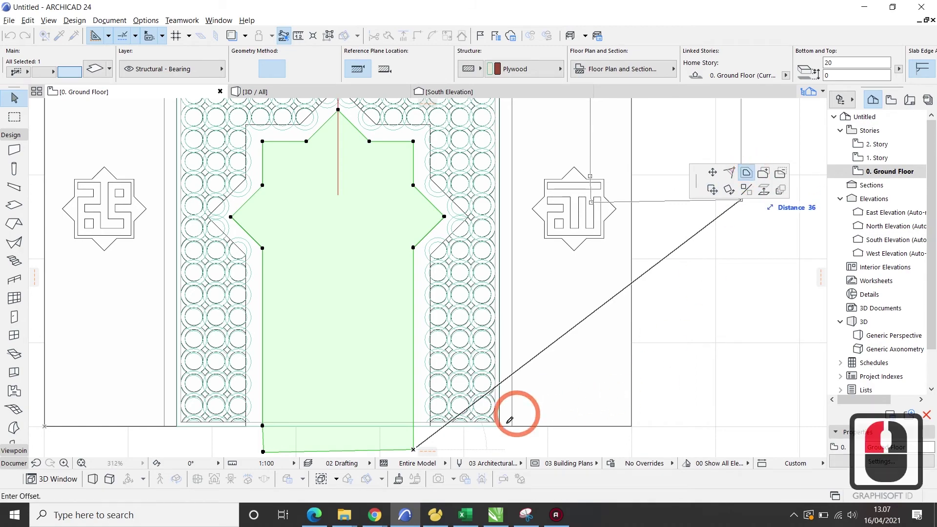
{"action": "scroll", "coordinate": [439, 372], "scroll_direction": "down", "scroll_amount": 2}
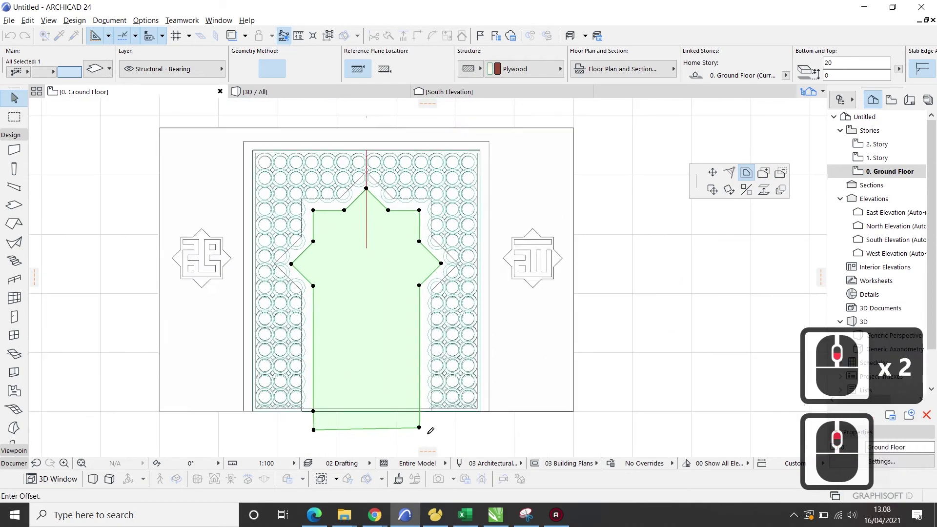
{"action": "scroll", "coordinate": [428, 436], "scroll_direction": "up", "scroll_amount": 3}
{"action": "scroll", "coordinate": [431, 424], "scroll_direction": "down", "scroll_amount": 1}
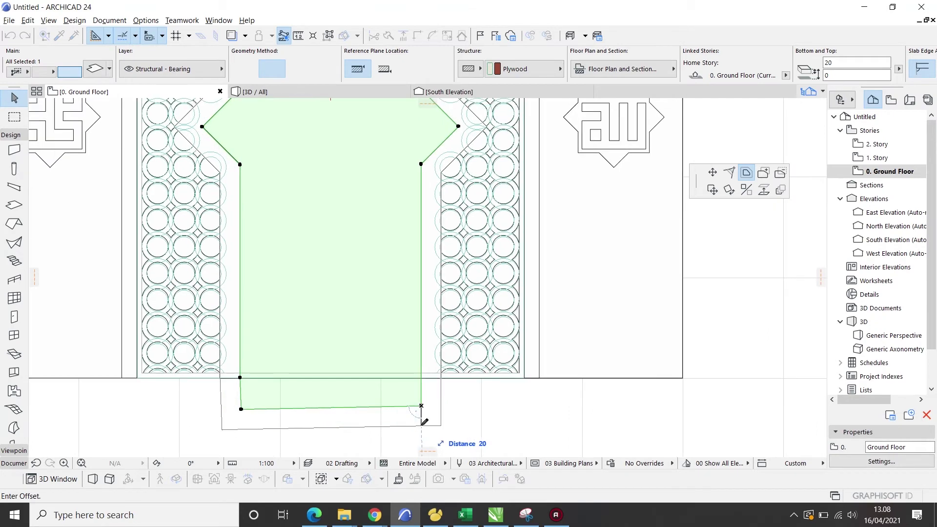
{"action": "type", "text": "20"}
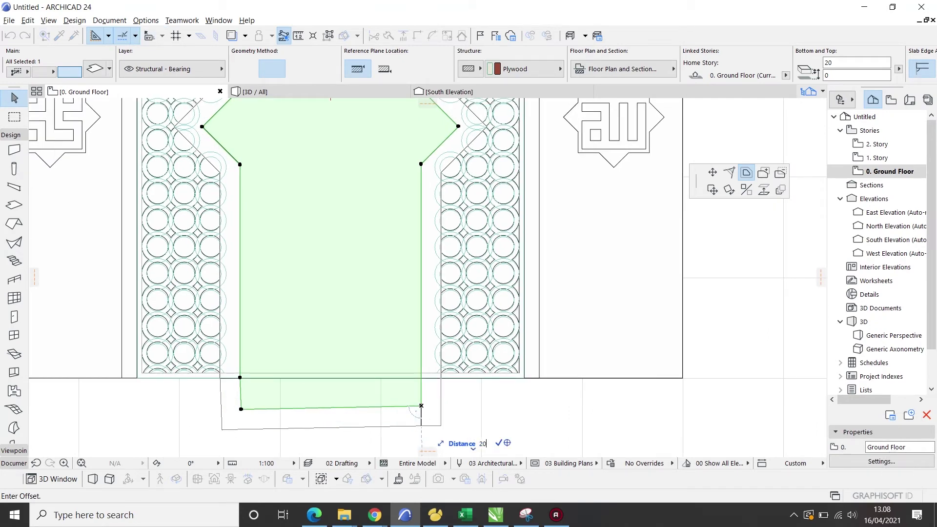
{"action": "key", "text": "Return"}
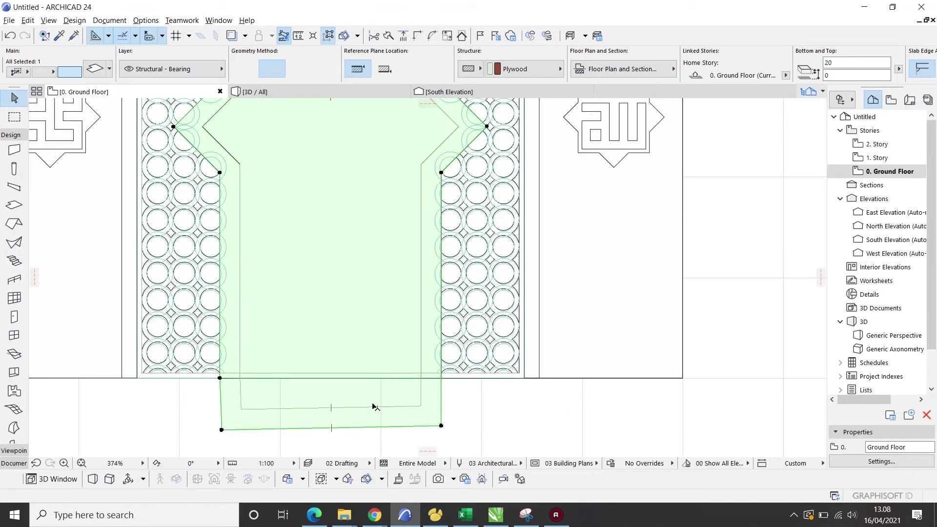
{"action": "left_click", "coordinate": [489, 429]}
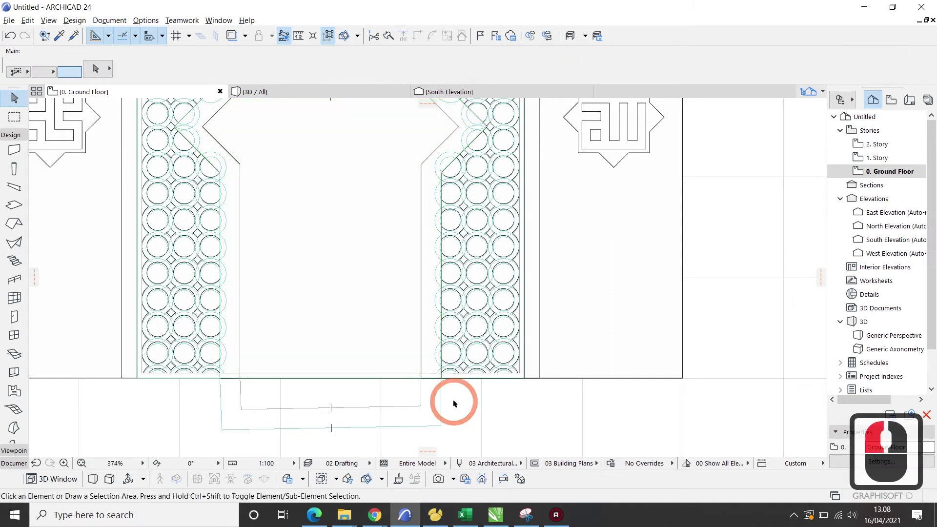
Cut the inner star-arch outline out of the plywood slab, using the Magic Wand on the original polyline.
{"action": "left_click", "coordinate": [429, 420]}
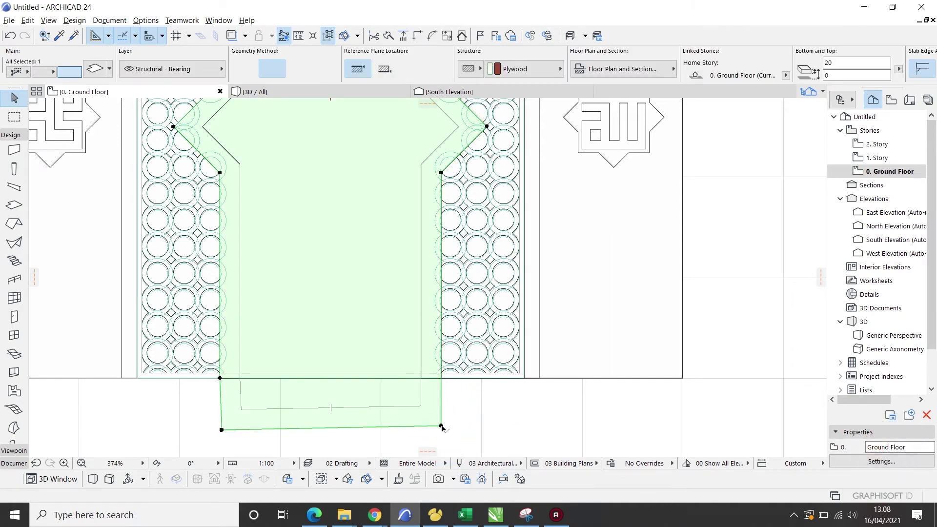
{"action": "left_click", "coordinate": [441, 419]}
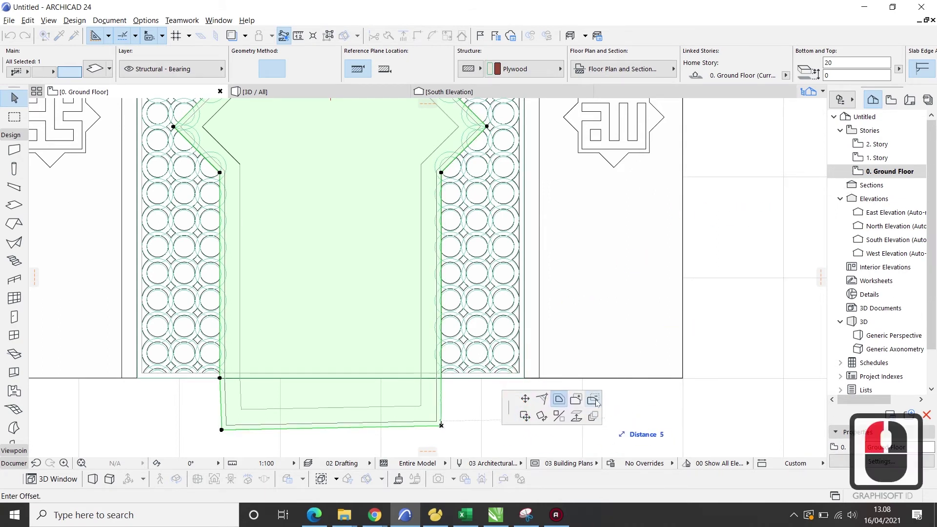
{"action": "left_click", "coordinate": [594, 401]}
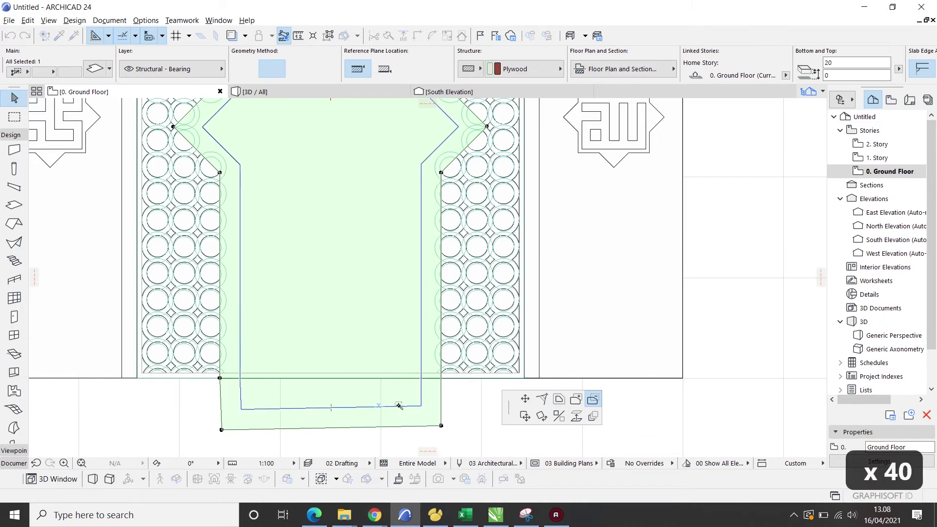
{"action": "left_click", "coordinate": [399, 405]}
{"action": "scroll", "coordinate": [440, 413], "scroll_direction": "up", "scroll_amount": 1}
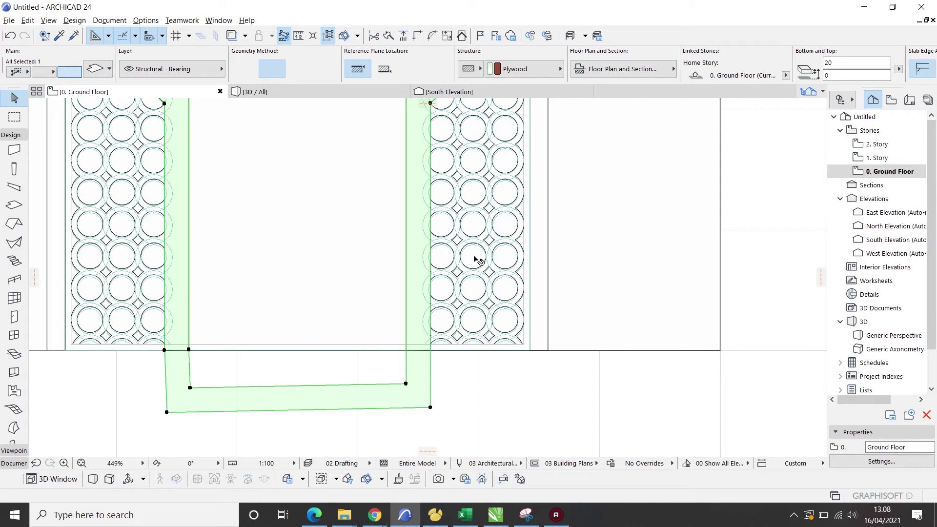
Split the plywood arch frame along the wall's base line and delete the piece below it.
{"action": "left_click", "coordinate": [387, 37]}
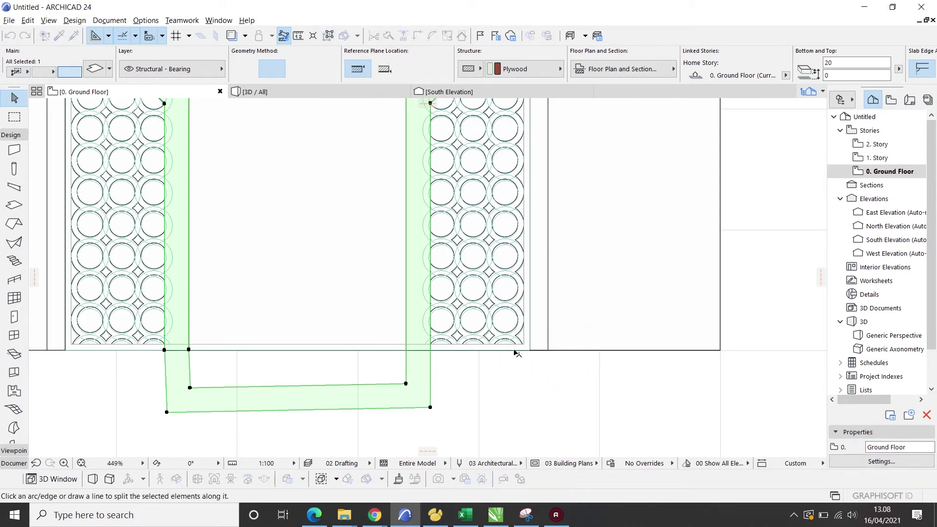
{"action": "left_click", "coordinate": [402, 350]}
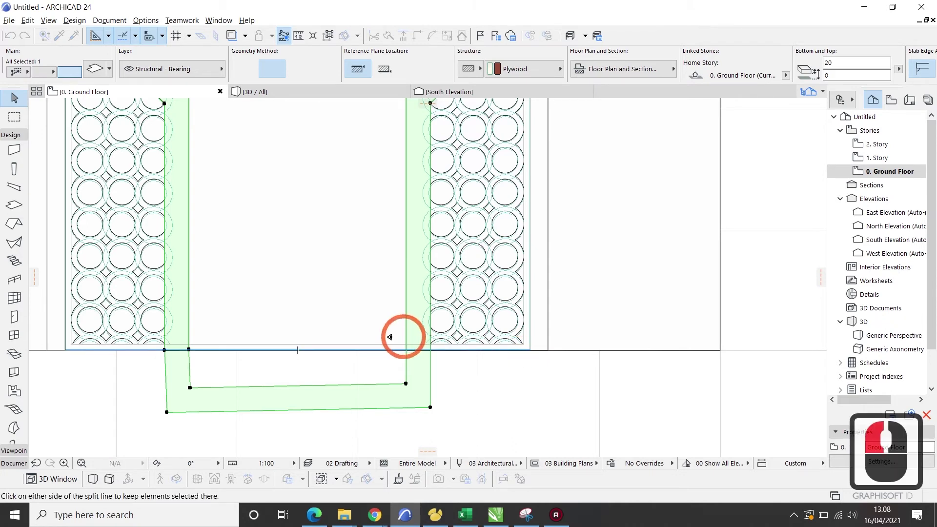
{"action": "left_click", "coordinate": [102, 350]}
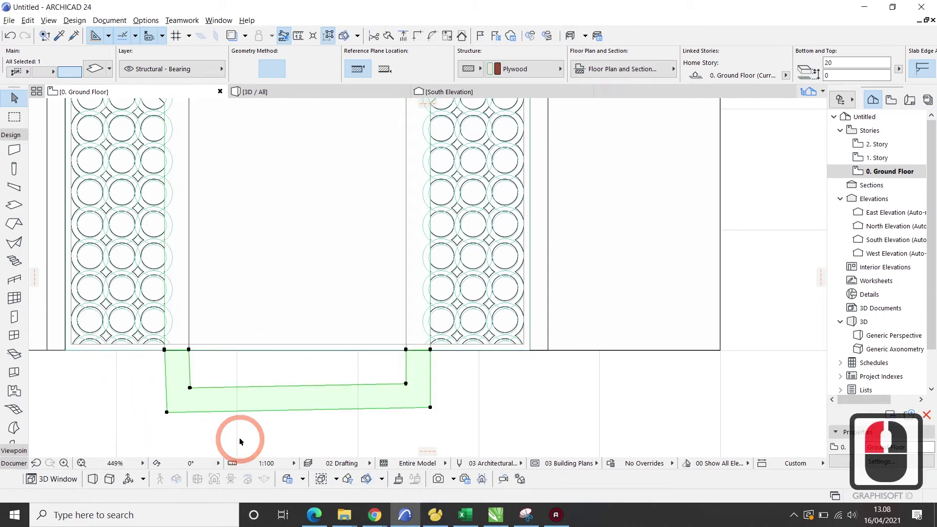
{"action": "left_click", "coordinate": [274, 397]}
{"action": "double_click", "coordinate": [280, 394]}
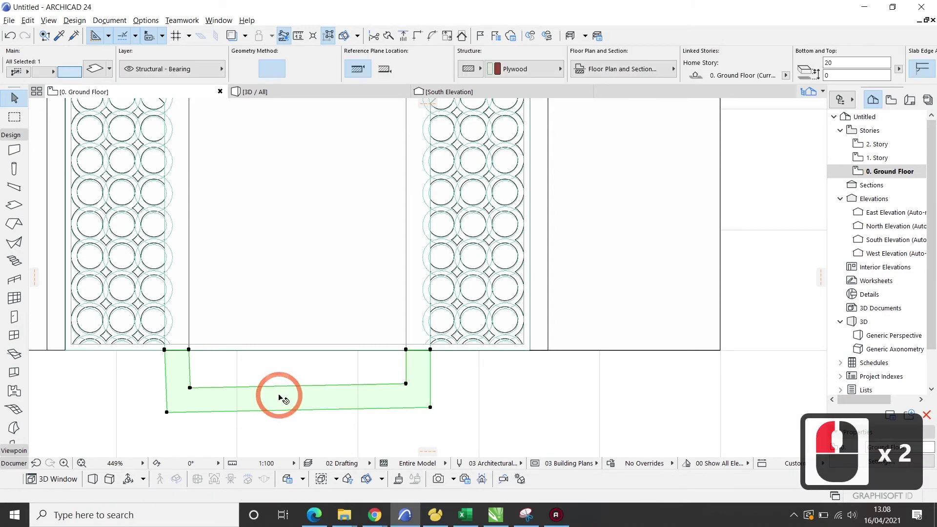
{"action": "key", "text": "Delete"}
{"action": "key", "text": "Delete"}
{"action": "scroll", "coordinate": [456, 358], "scroll_direction": "down", "scroll_amount": 4}
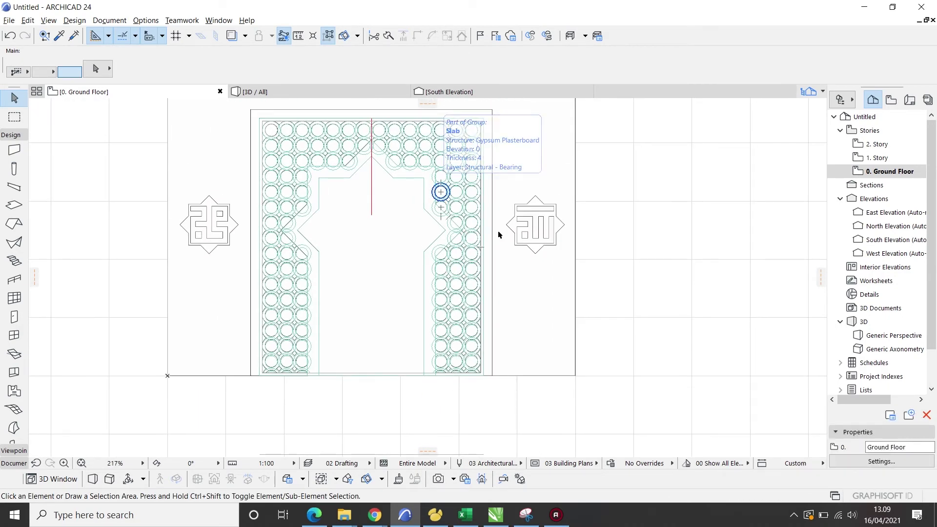
Draw a rectangular polyline around the ring lattice from its upper-left outer corner to the lower-right corner on the base line.
{"action": "middle_click_drag", "start_coordinate": [495, 118], "coordinate": [522, 140]}
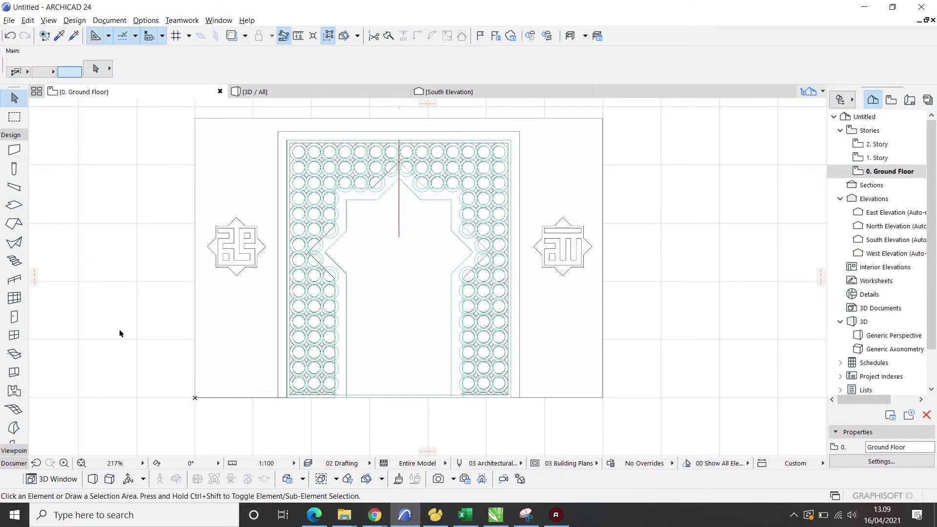
{"action": "left_click", "coordinate": [14, 463]}
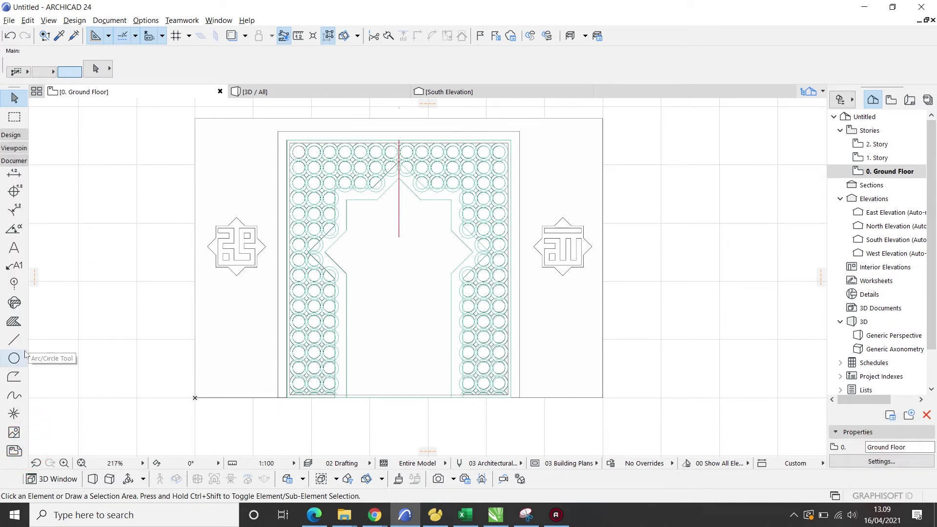
{"action": "left_click", "coordinate": [13, 377]}
{"action": "left_click", "coordinate": [271, 69]}
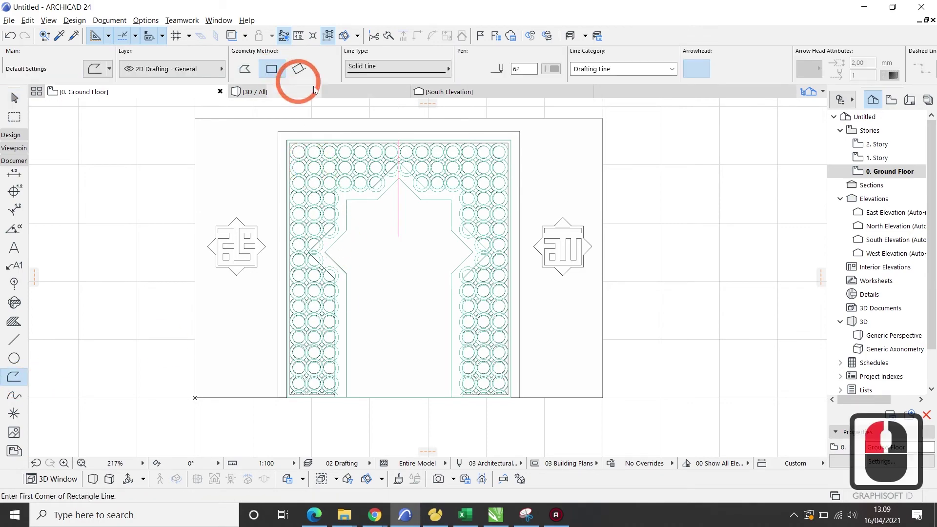
{"action": "scroll", "coordinate": [316, 170], "scroll_direction": "up", "scroll_amount": 3}
{"action": "scroll", "coordinate": [281, 166], "scroll_direction": "up", "scroll_amount": 3}
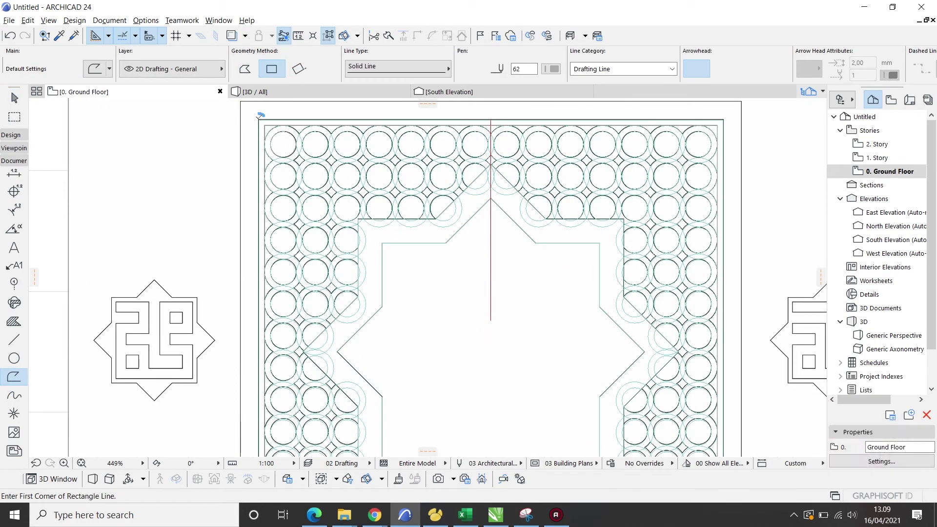
{"action": "left_click", "coordinate": [258, 119]}
{"action": "scroll", "coordinate": [299, 115], "scroll_direction": "down", "scroll_amount": 7}
{"action": "scroll", "coordinate": [439, 312], "scroll_direction": "up", "scroll_amount": 5}
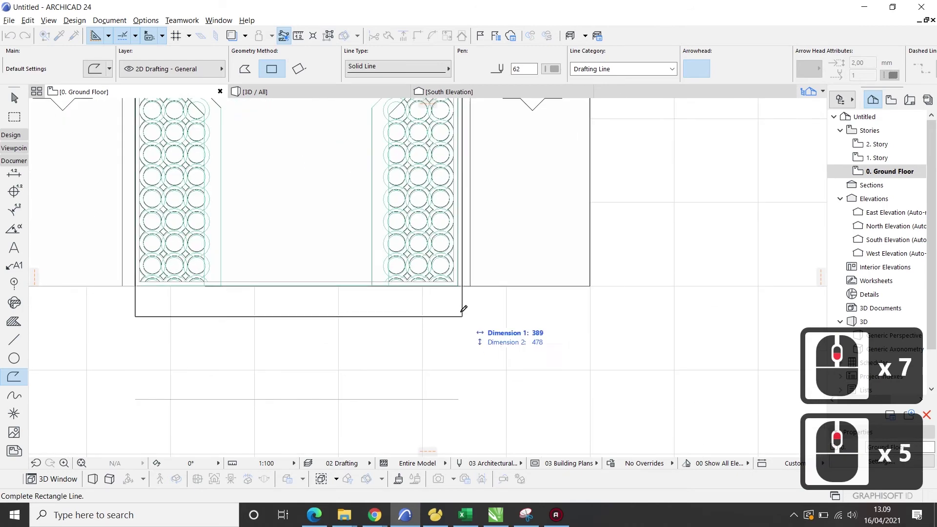
{"action": "left_click", "coordinate": [458, 286]}
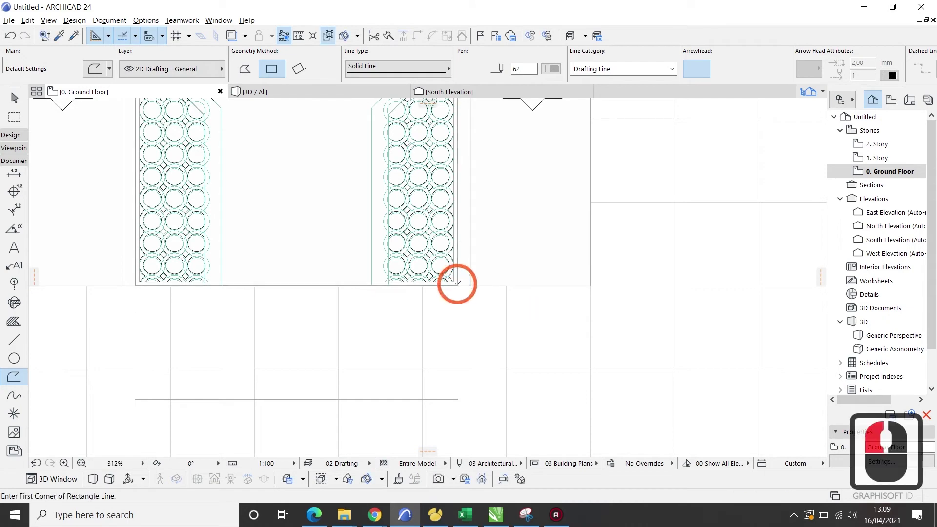
{"action": "scroll", "coordinate": [389, 146], "scroll_direction": "down", "scroll_amount": 3}
{"action": "scroll", "coordinate": [389, 146], "scroll_direction": "up", "scroll_amount": 2}
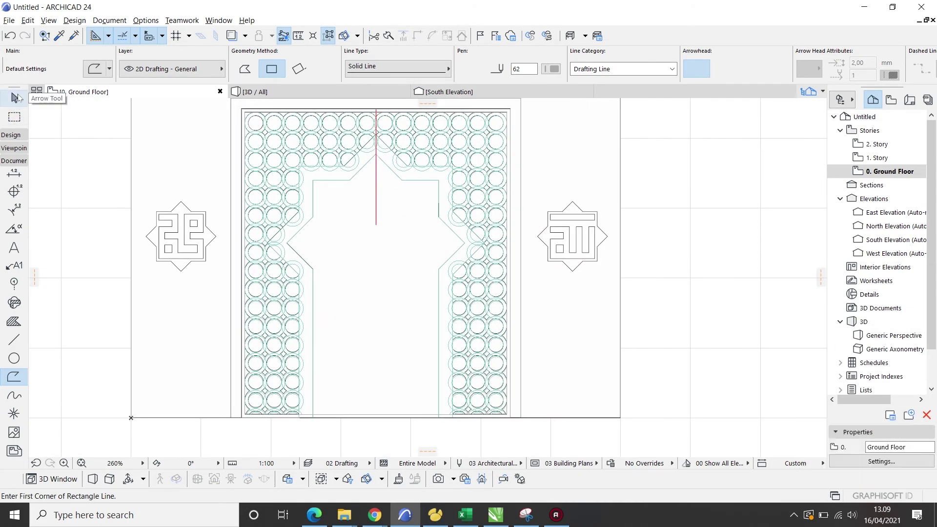
Set the slab default material to Gypsum Plasterboard and create a slab from the lattice's surrounding rectangle with the Magic Wand.
{"action": "left_click", "coordinate": [10, 135]}
{"action": "left_click", "coordinate": [28, 206]}
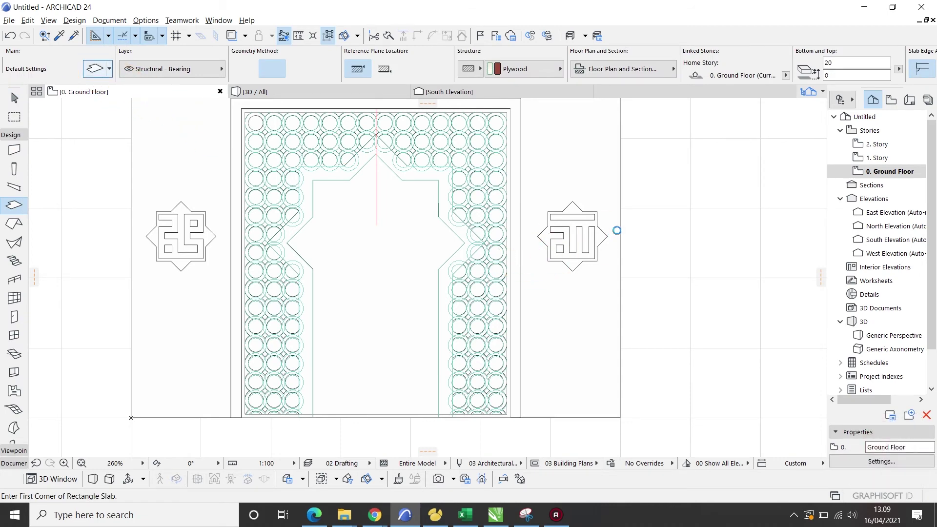
{"action": "key", "text": "ctrl+t"}
{"action": "scroll", "coordinate": [537, 109], "scroll_direction": "up", "scroll_amount": 3}
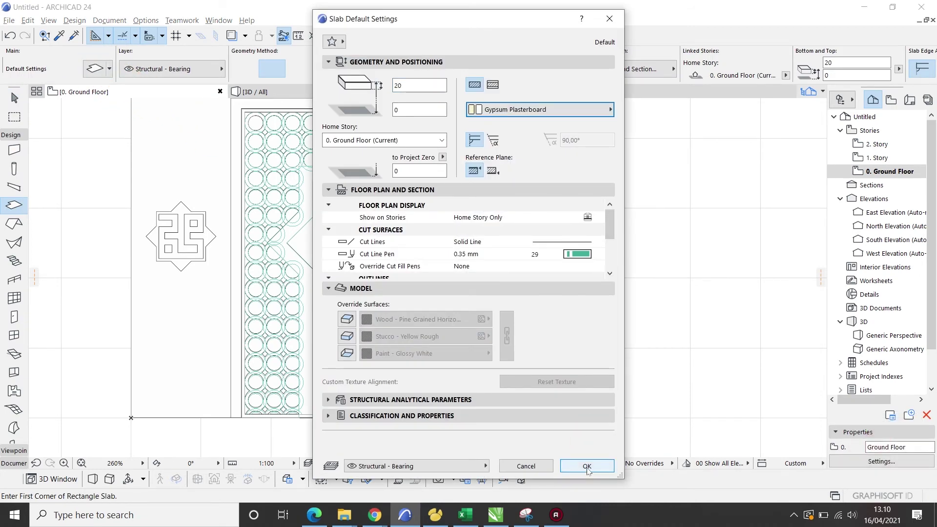
{"action": "left_click", "coordinate": [587, 466]}
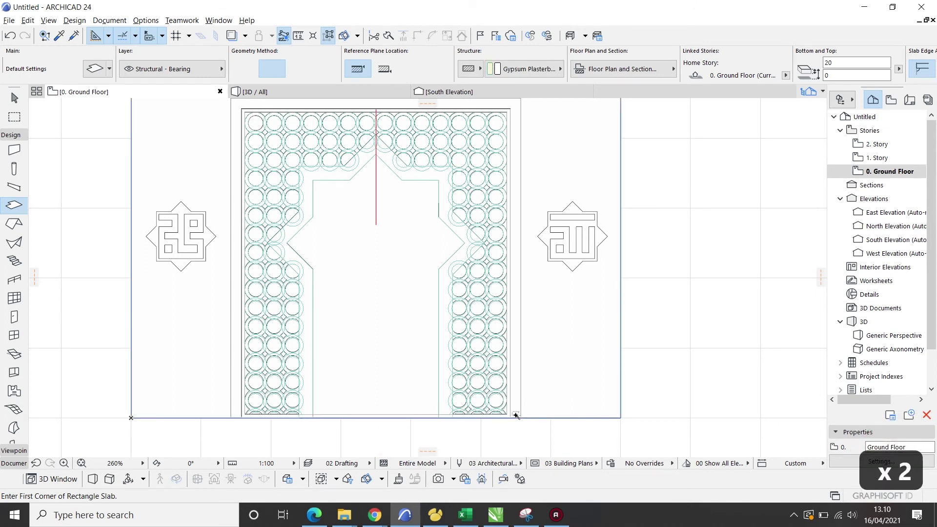
{"action": "left_click", "coordinate": [510, 414]}
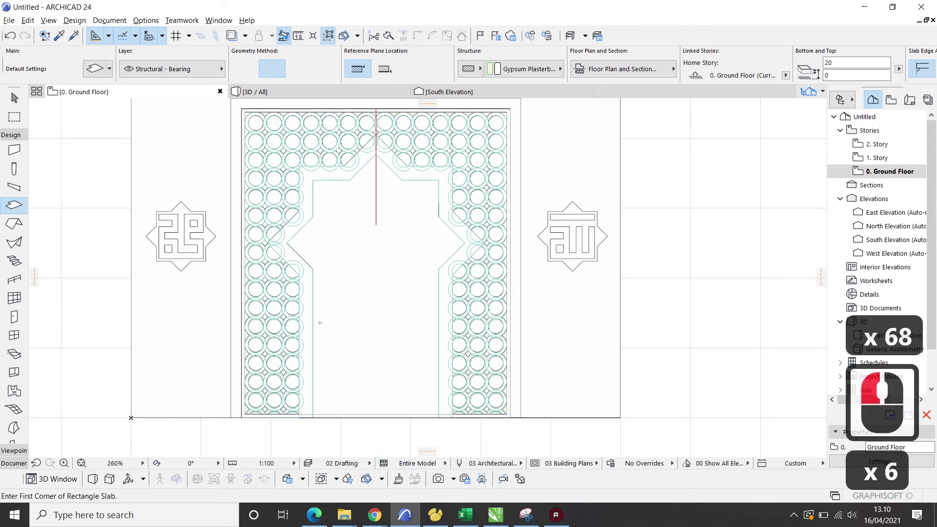
Offset all edges of the rectangular gypsum slab outward by 15.
{"action": "left_click", "coordinate": [14, 98]}
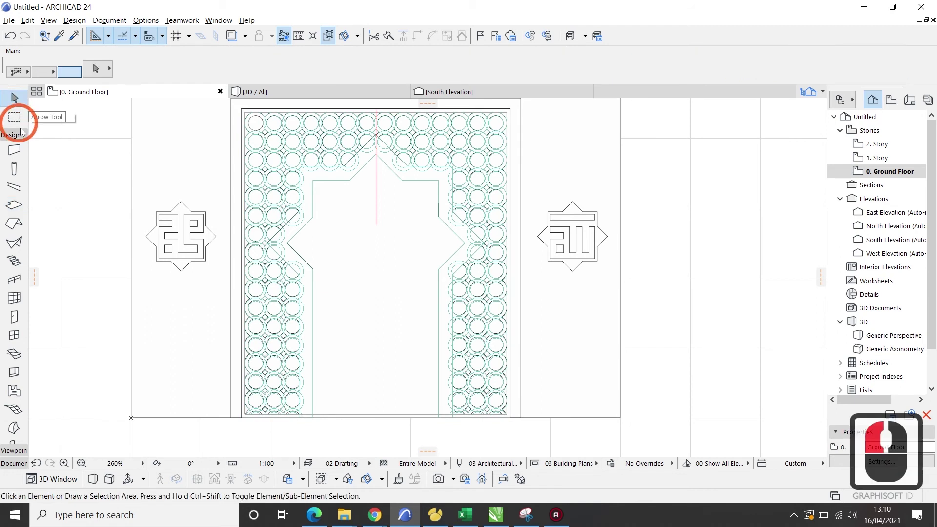
{"action": "left_click", "coordinate": [368, 382]}
{"action": "left_click", "coordinate": [509, 416]}
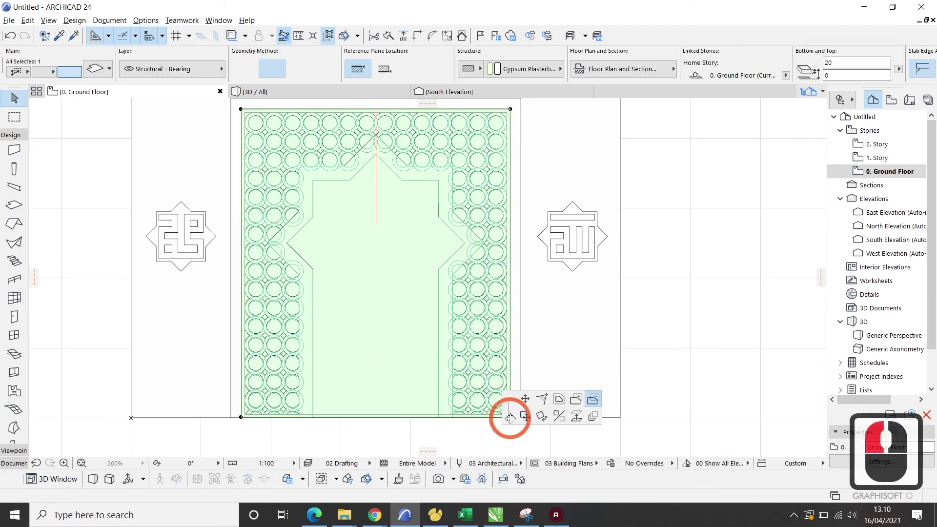
{"action": "left_click", "coordinate": [559, 399]}
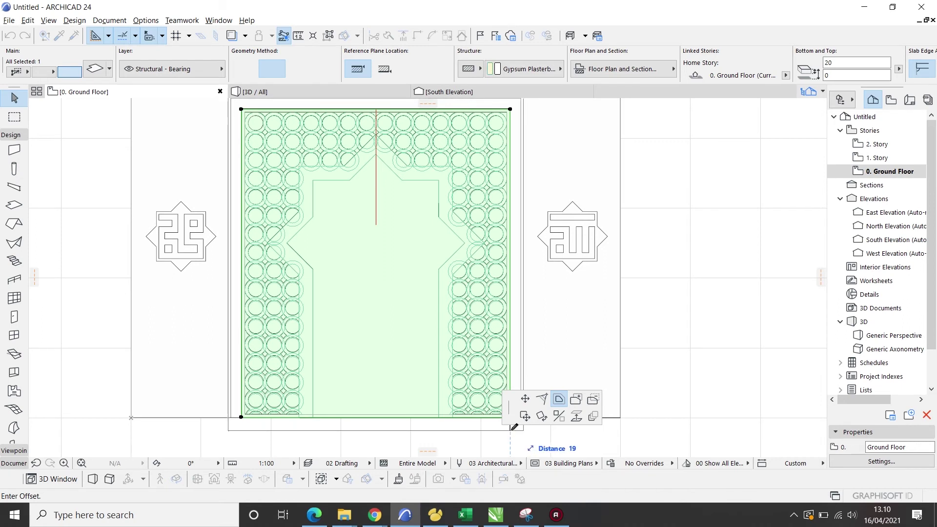
{"action": "type", "text": "15"}
{"action": "key", "text": "Return"}
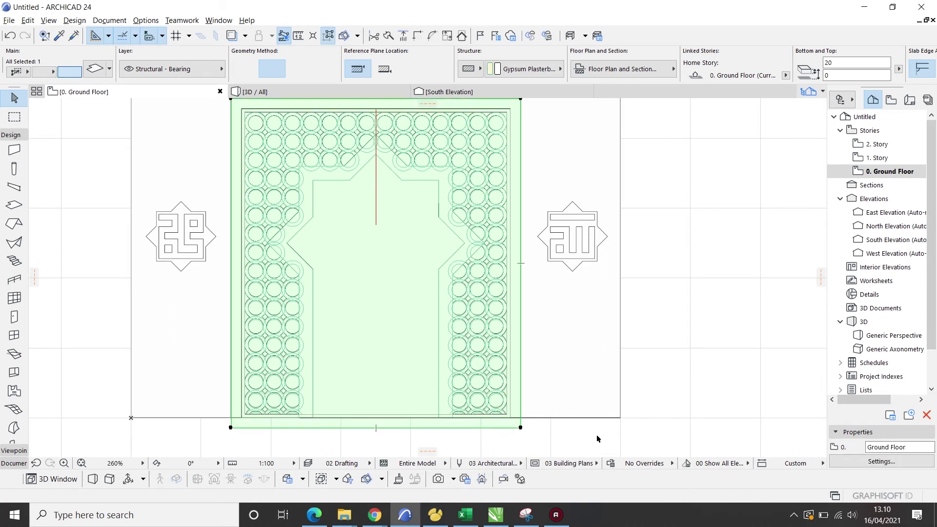
Subtract the inner rectangle from the gypsum slab with the Magic Wand, leaving a border around the lattice.
{"action": "left_click", "coordinate": [565, 433]}
{"action": "left_click", "coordinate": [516, 430]}
{"action": "left_click", "coordinate": [521, 428]}
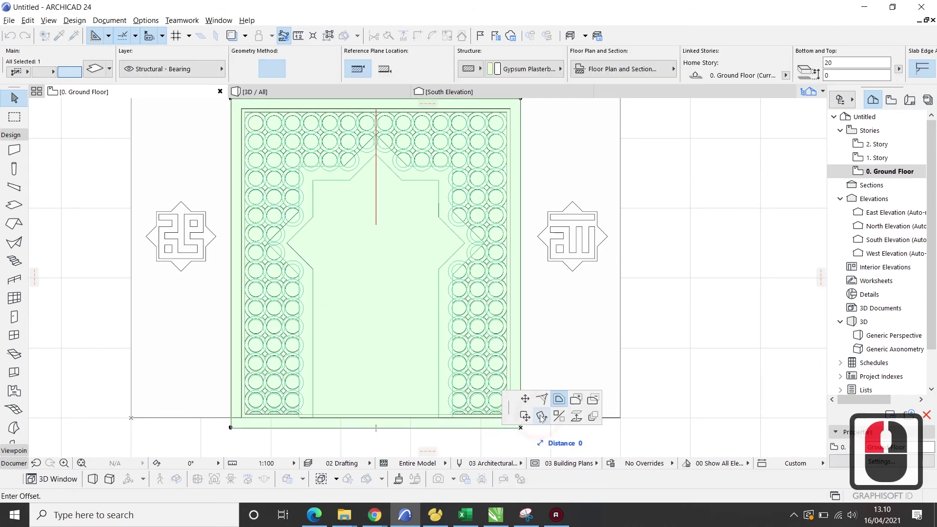
{"action": "left_click", "coordinate": [415, 447]}
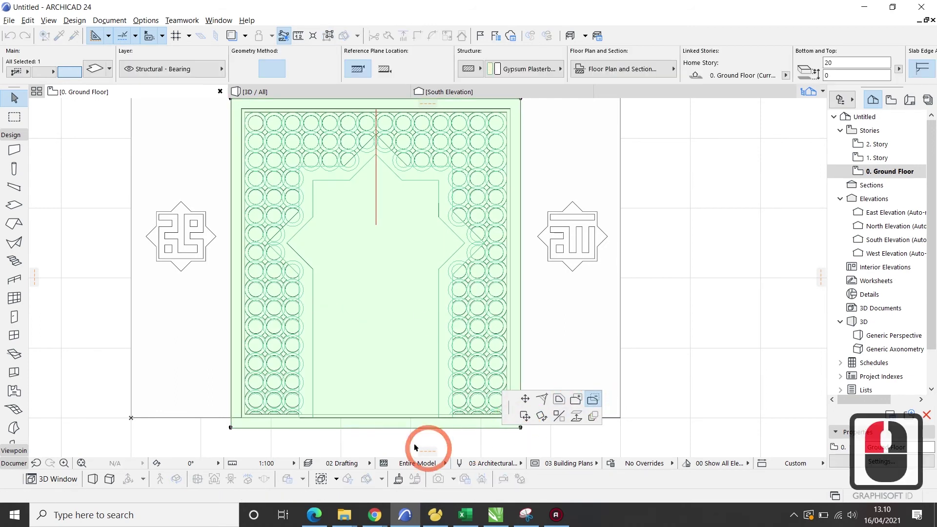
{"action": "left_click", "coordinate": [241, 416]}
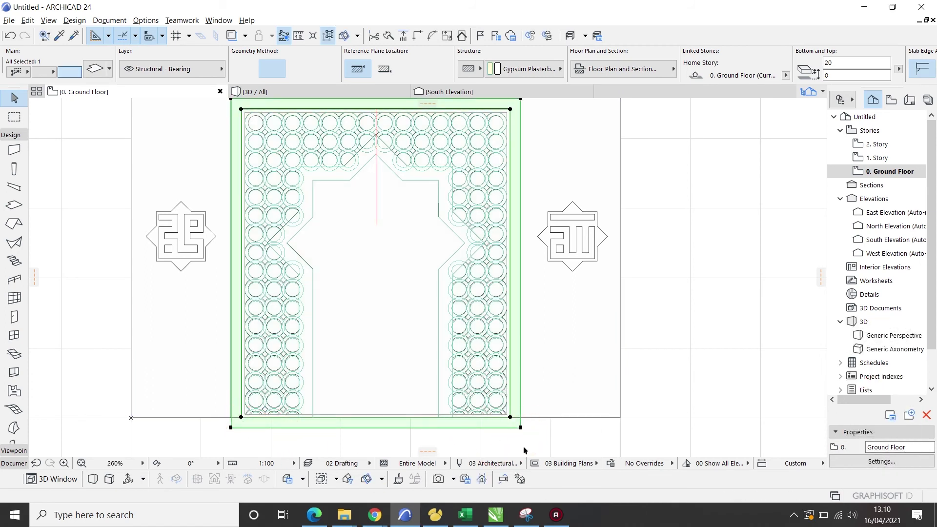
Trim the strip of the gypsum border below the base line by subtracting a rectangle, and deselect the slab.
{"action": "left_click", "coordinate": [520, 428]}
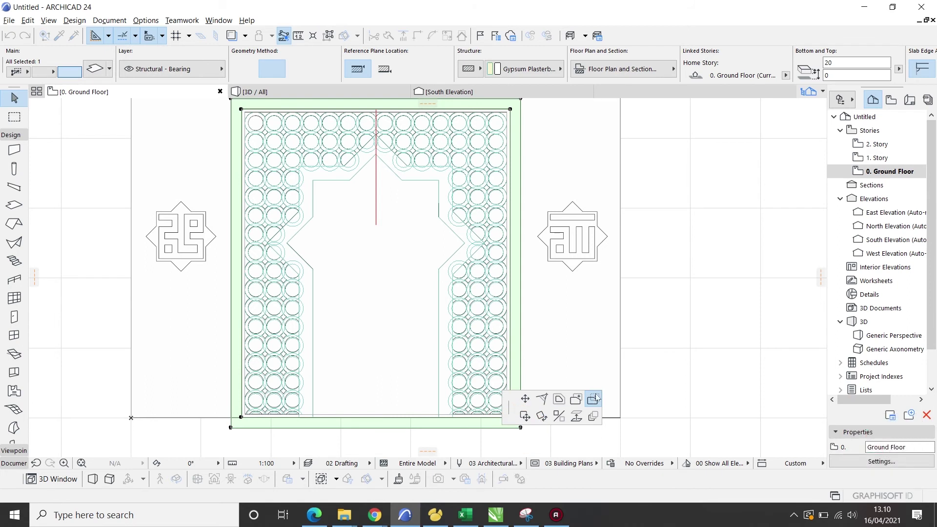
{"action": "left_click_drag", "start_coordinate": [508, 407], "coordinate": [596, 382]}
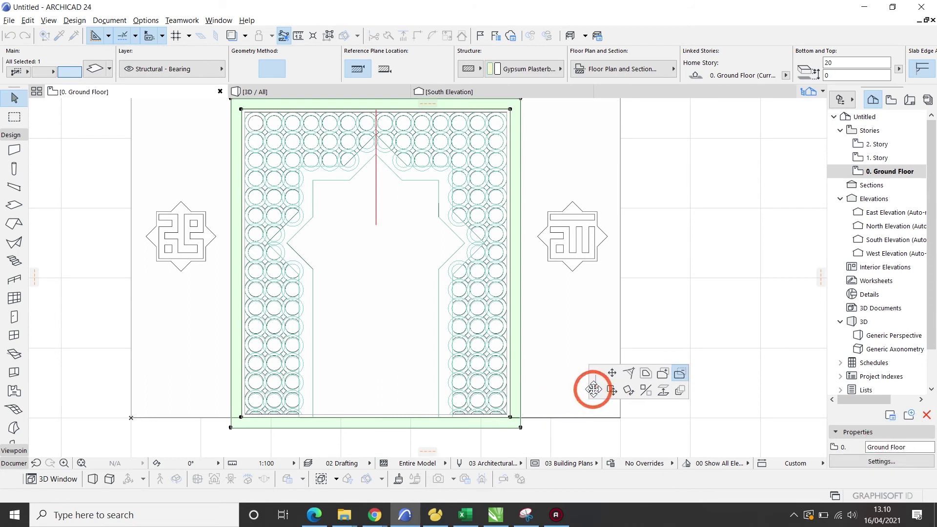
{"action": "left_click", "coordinate": [684, 375]}
{"action": "left_click", "coordinate": [561, 443]}
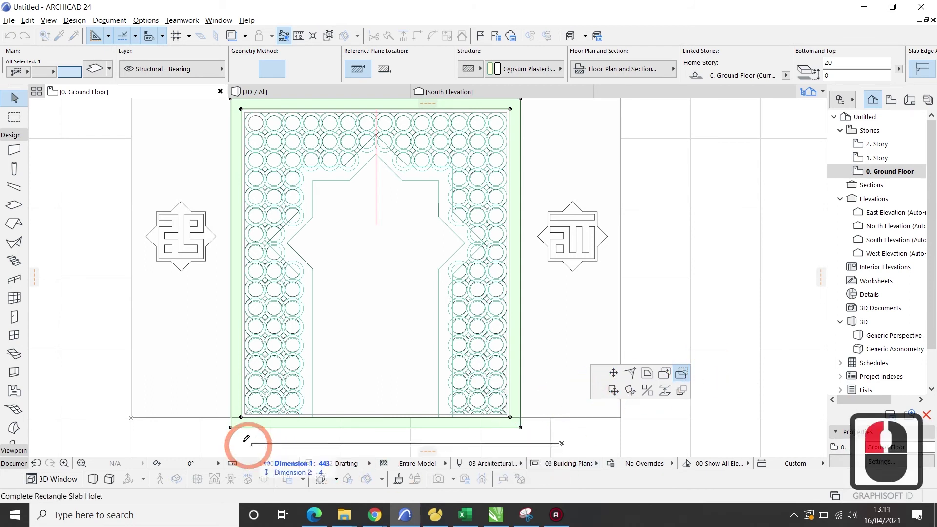
{"action": "left_click", "coordinate": [202, 416]}
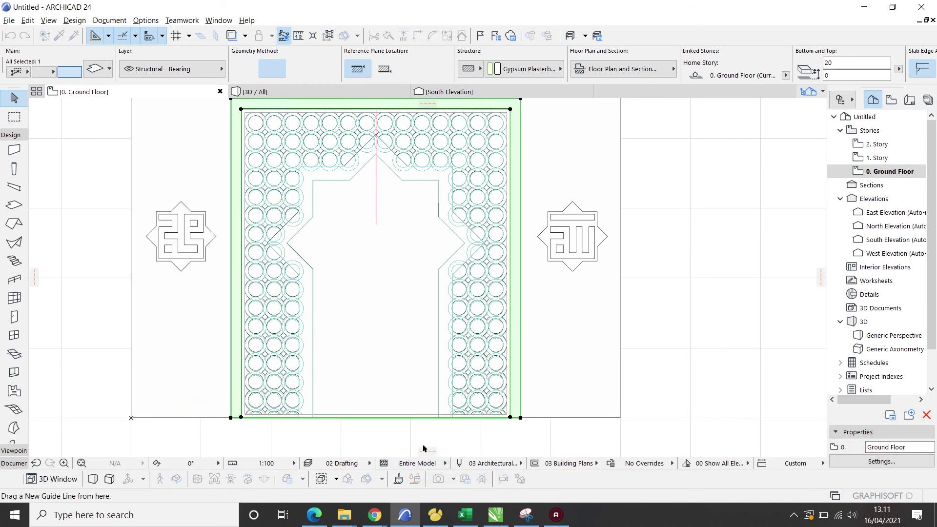
{"action": "left_click", "coordinate": [425, 441]}
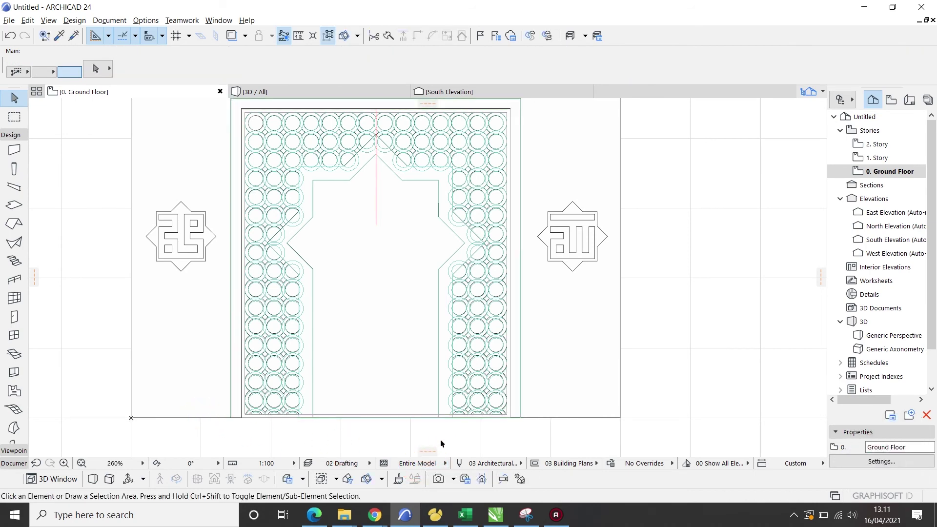
Examine the plywood arch, ring lattice and gypsum border in the 3D perspective view.
{"action": "scroll", "coordinate": [441, 441], "scroll_direction": "down", "scroll_amount": 2}
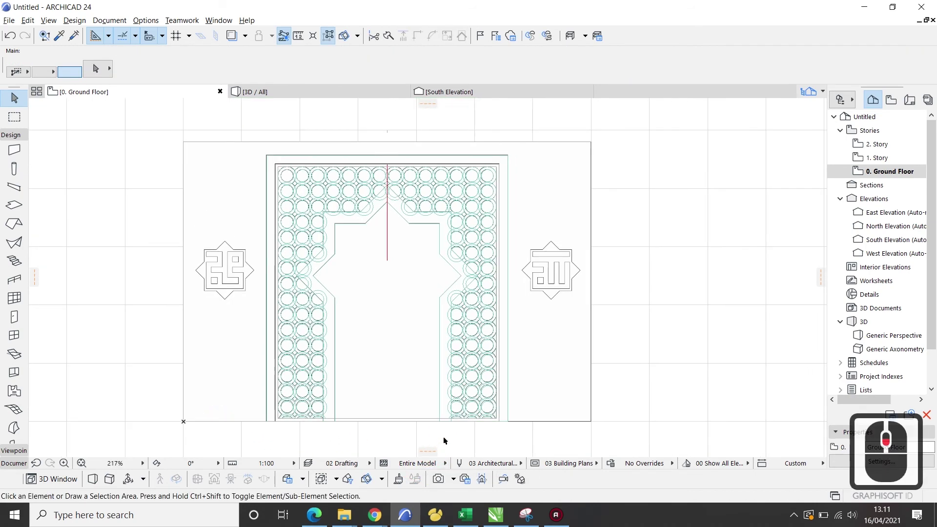
{"action": "left_click", "coordinate": [93, 479]}
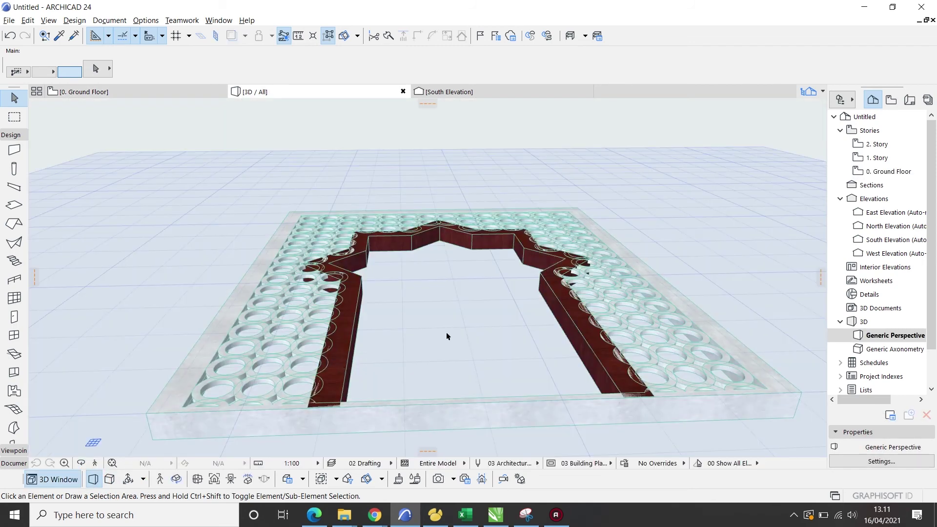
{"action": "scroll", "coordinate": [129, 391], "scroll_direction": "up", "scroll_amount": 2}
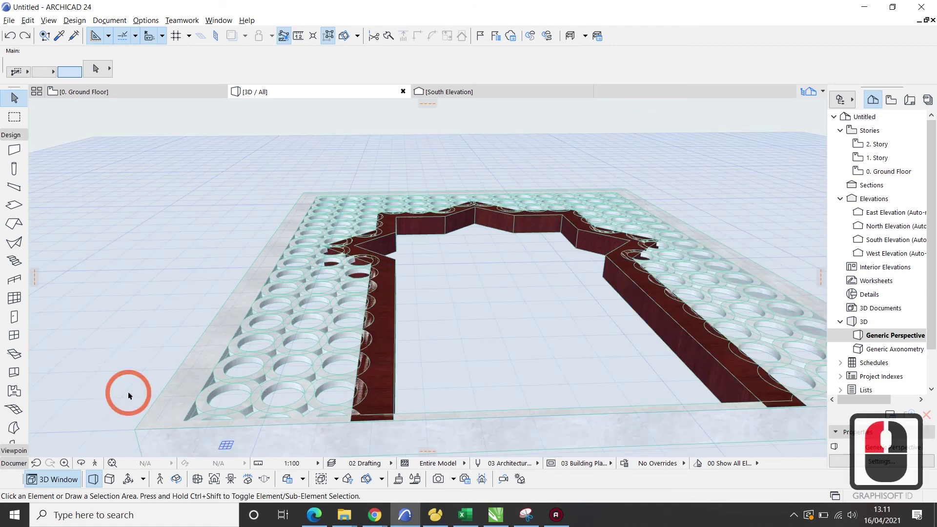
Convert the gypsum border slab around the lattice to a morph and deselect it.
{"action": "left_click", "coordinate": [173, 394]}
{"action": "right_click", "coordinate": [174, 394]}
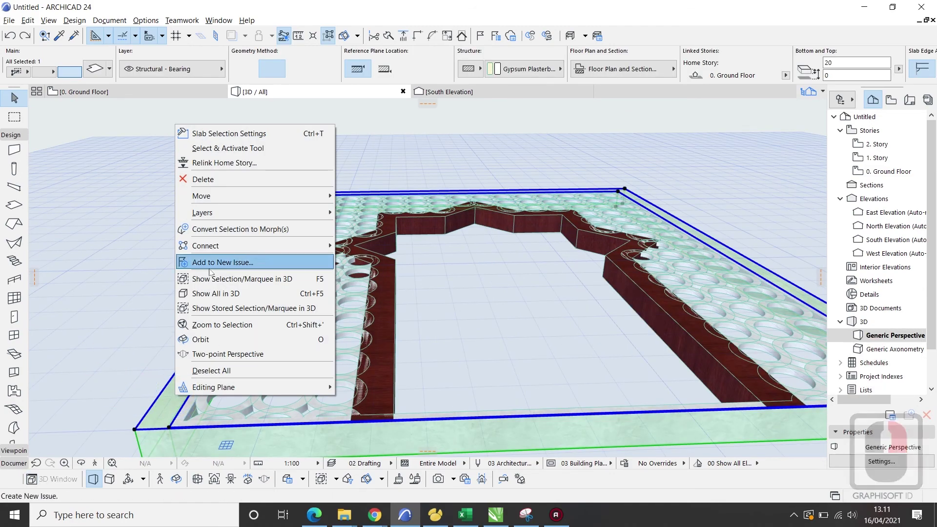
{"action": "left_click", "coordinate": [232, 229]}
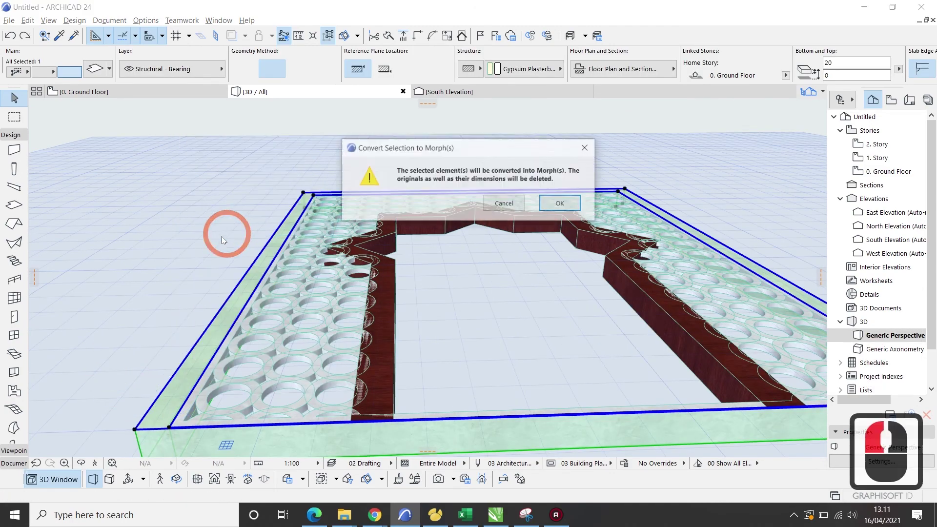
{"action": "left_click", "coordinate": [563, 204]}
{"action": "left_click", "coordinate": [527, 332]}
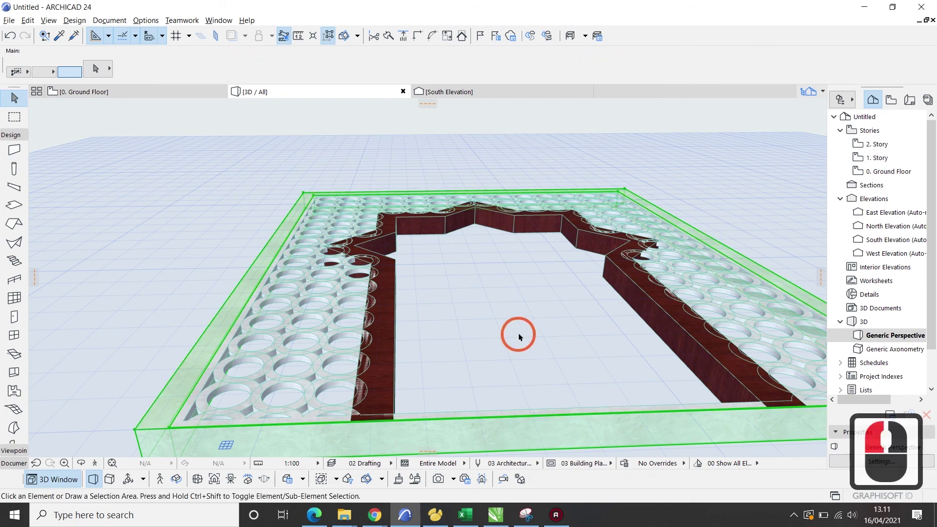
Raise the gypsum border morph vertically by 4 and deselect it.
{"action": "left_click", "coordinate": [143, 431]}
{"action": "left_click", "coordinate": [136, 430]}
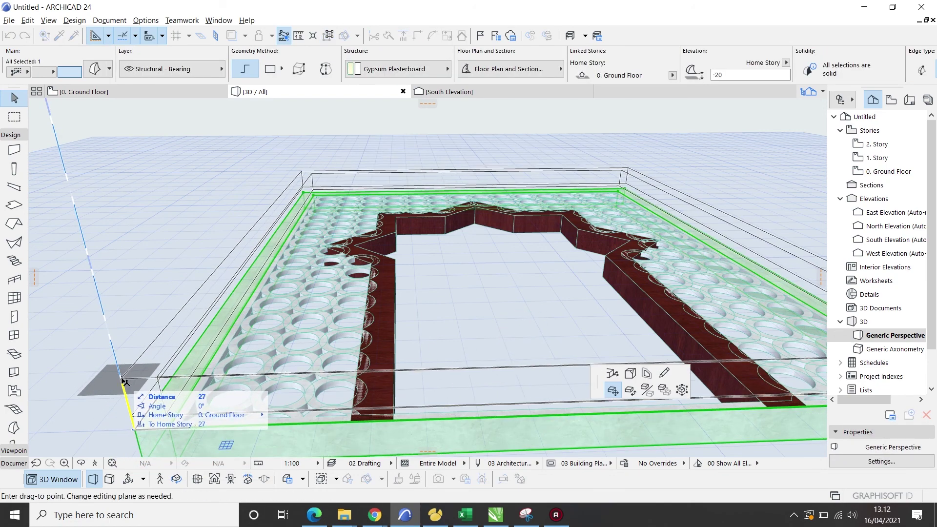
{"action": "type", "text": "4"}
{"action": "key", "text": "Return"}
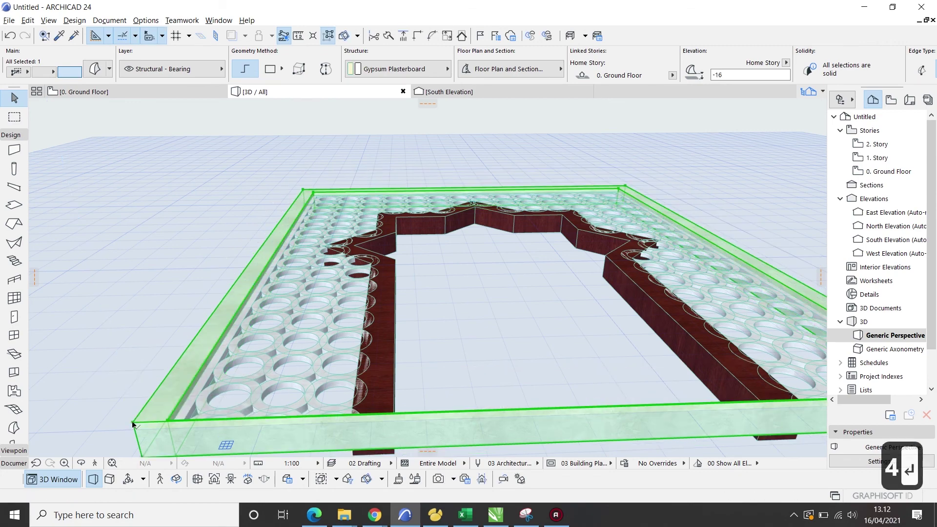
{"action": "left_click", "coordinate": [480, 330]}
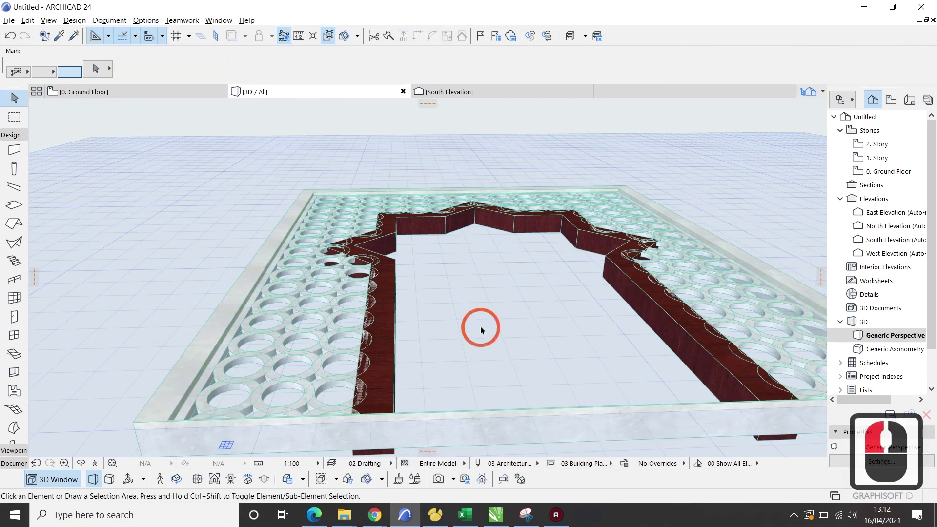
Convert the star-shaped plywood arch slab to a morph.
{"action": "left_click", "coordinate": [387, 360]}
{"action": "right_click", "coordinate": [387, 359]}
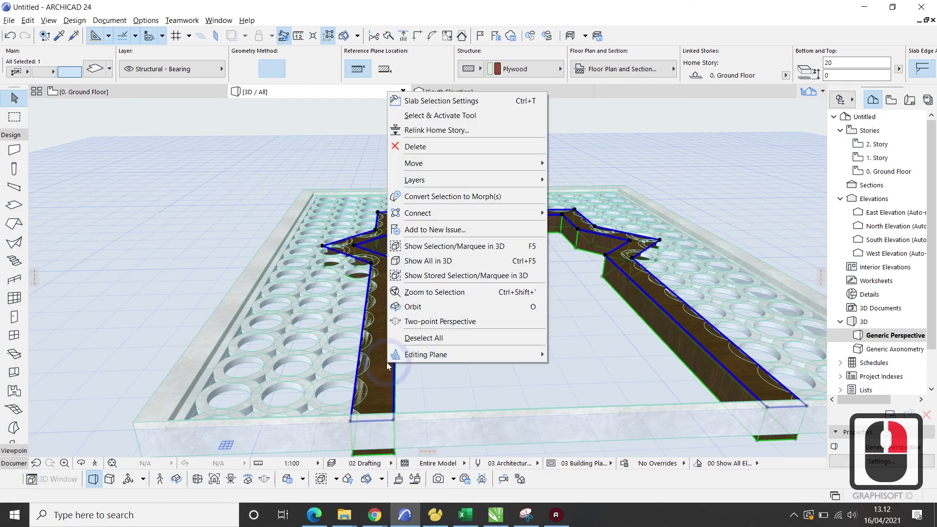
{"action": "left_click", "coordinate": [459, 196]}
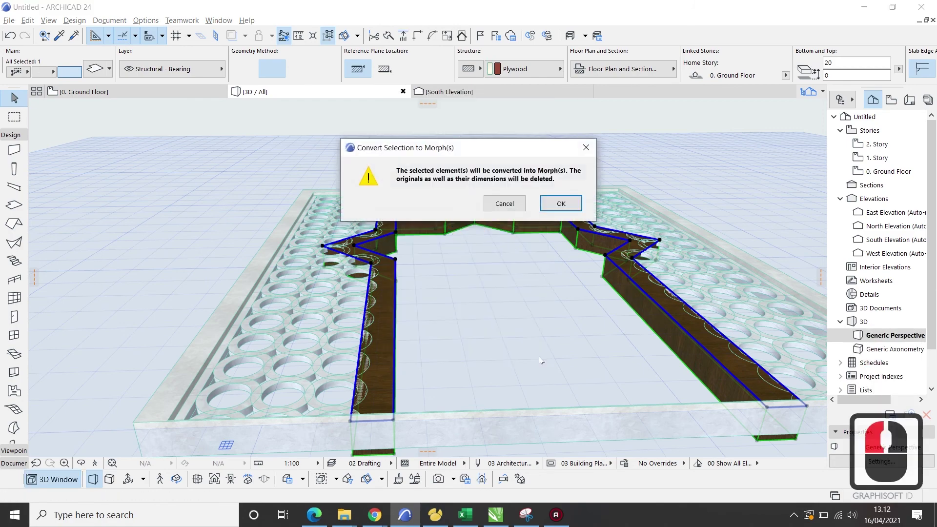
{"action": "left_click", "coordinate": [557, 206]}
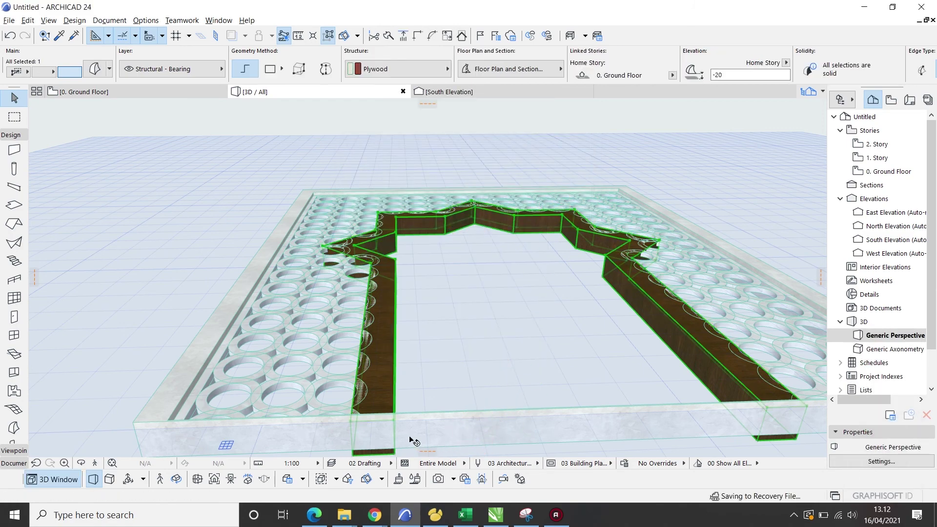
Raise the plywood arch morph vertically by 4, to an elevation of -16, and deselect it.
{"action": "left_click", "coordinate": [394, 420]}
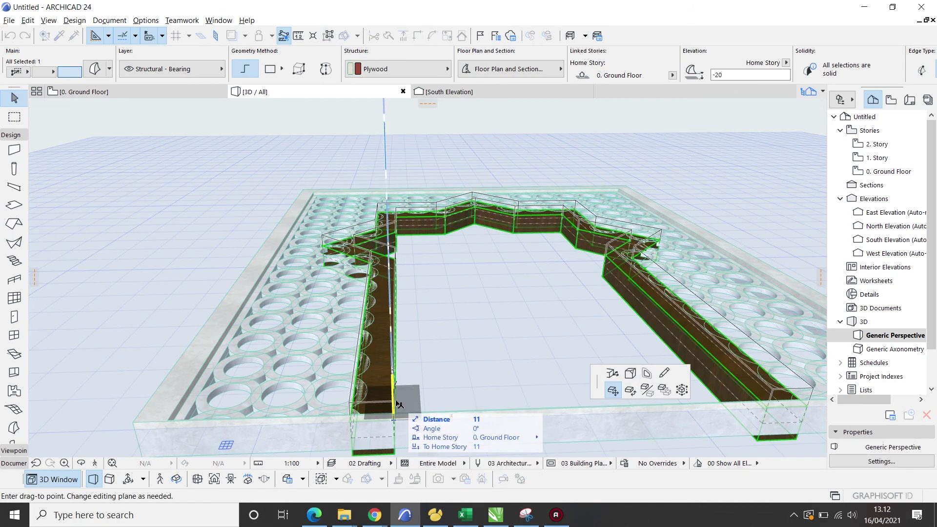
{"action": "left_click", "coordinate": [398, 404]}
{"action": "scroll", "coordinate": [440, 360], "scroll_direction": "down", "scroll_amount": 4}
{"action": "scroll", "coordinate": [459, 341], "scroll_direction": "down", "scroll_amount": 2}
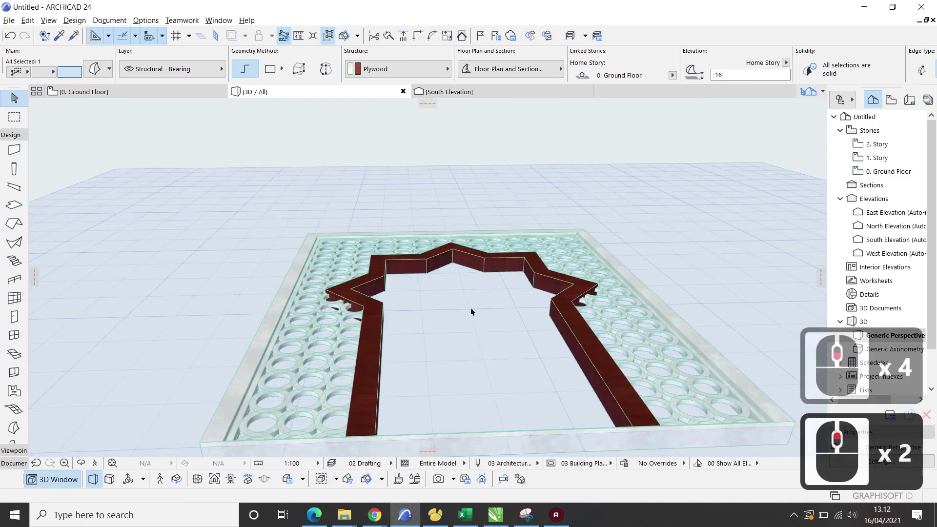
{"action": "left_click", "coordinate": [443, 335]}
Examine the raised border, arch frame and ring lattice in 3D from a steeper viewing angle.
{"action": "left_click", "coordinate": [611, 233]}
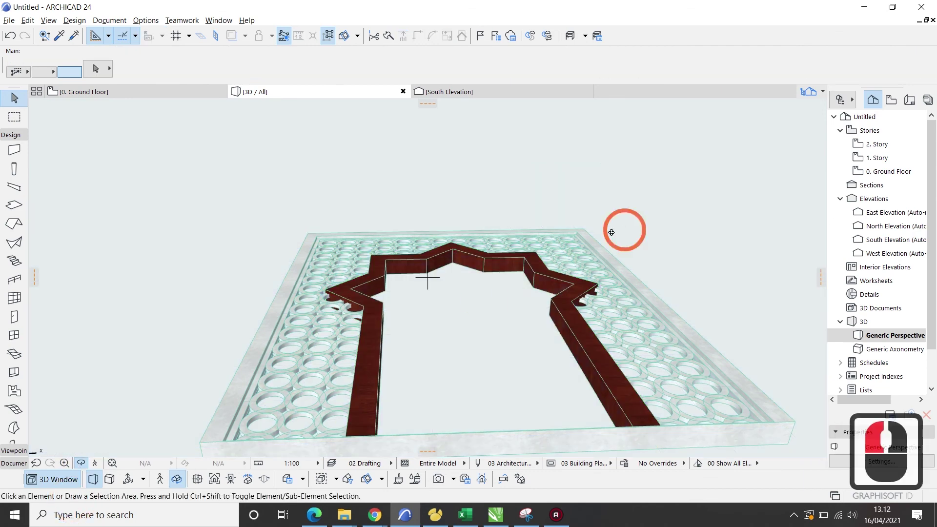
{"action": "middle_click_drag", "start_coordinate": [502, 265], "coordinate": [493, 337], "text": "shift"}
{"action": "scroll", "coordinate": [488, 281], "scroll_direction": "down", "scroll_amount": 6}
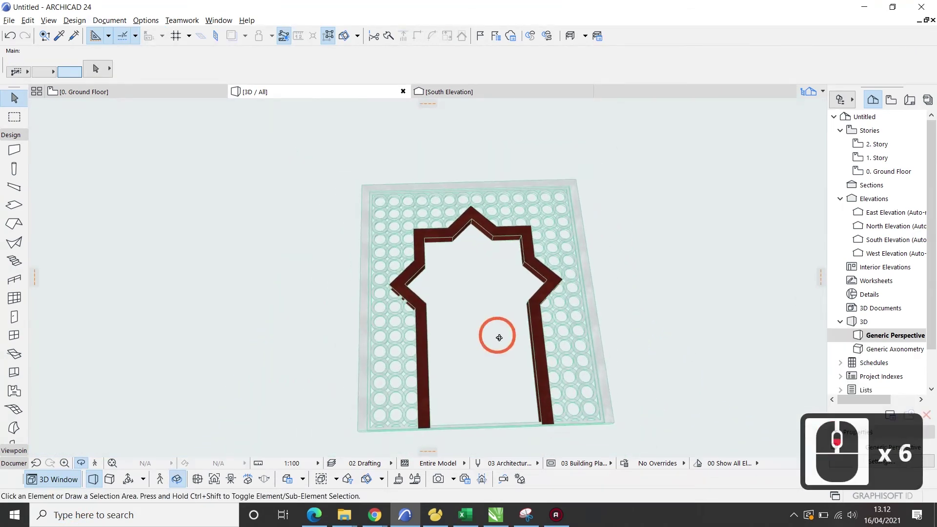
{"action": "scroll", "coordinate": [492, 370], "scroll_direction": "up", "scroll_amount": 2}
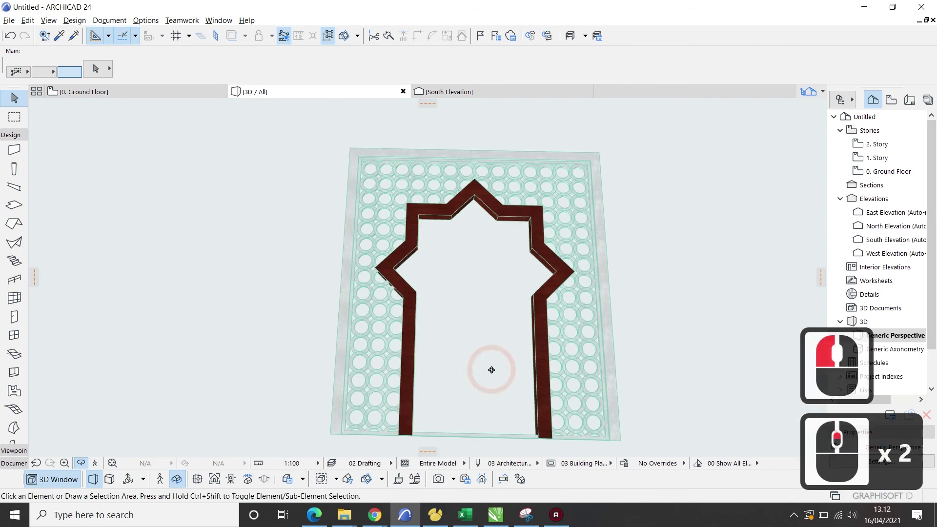
{"action": "scroll", "coordinate": [491, 370], "scroll_direction": "up", "scroll_amount": 1}
{"action": "key", "text": "Escape"}
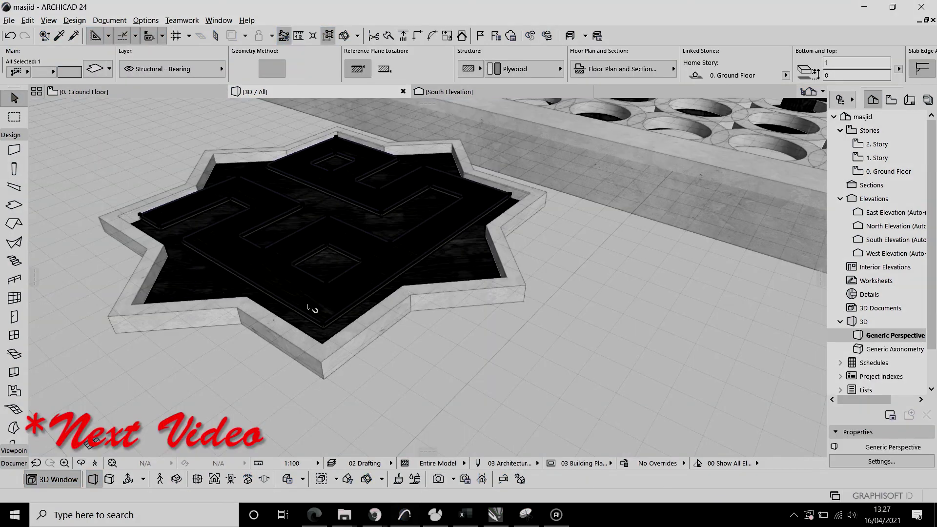
Set the thickness of the angular lettering slab inside the star panel to 4 and replace its plywood building material.
{"action": "left_click", "coordinate": [386, 370]}
{"action": "left_click", "coordinate": [330, 340]}
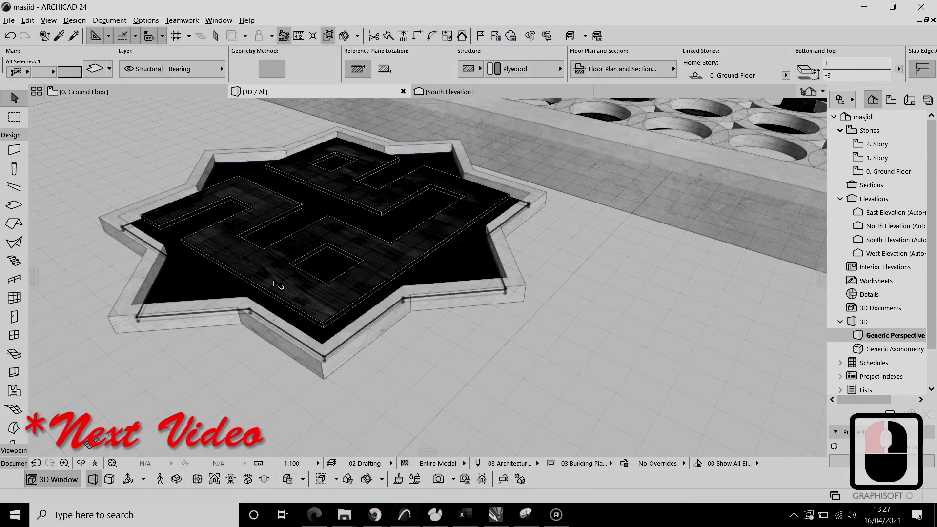
{"action": "double_click", "coordinate": [400, 177]}
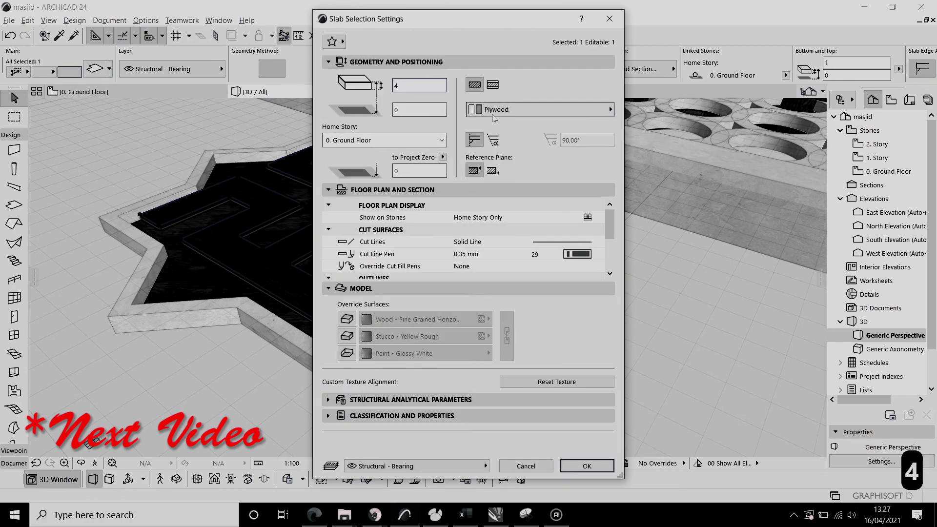
{"action": "left_click", "coordinate": [494, 109]}
{"action": "left_click", "coordinate": [839, 150]}
{"action": "left_click", "coordinate": [587, 465]}
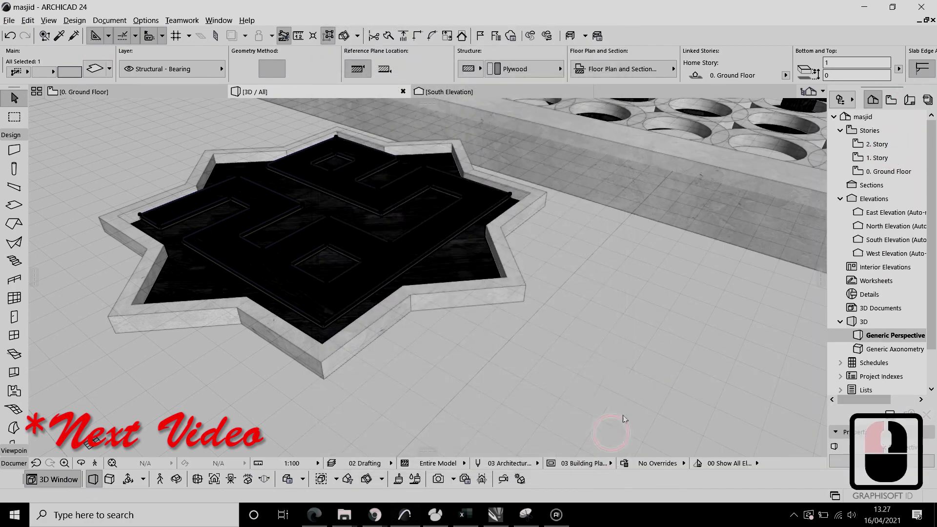
{"action": "left_click", "coordinate": [537, 339]}
{"action": "scroll", "coordinate": [470, 339], "scroll_direction": "down", "scroll_amount": 4}
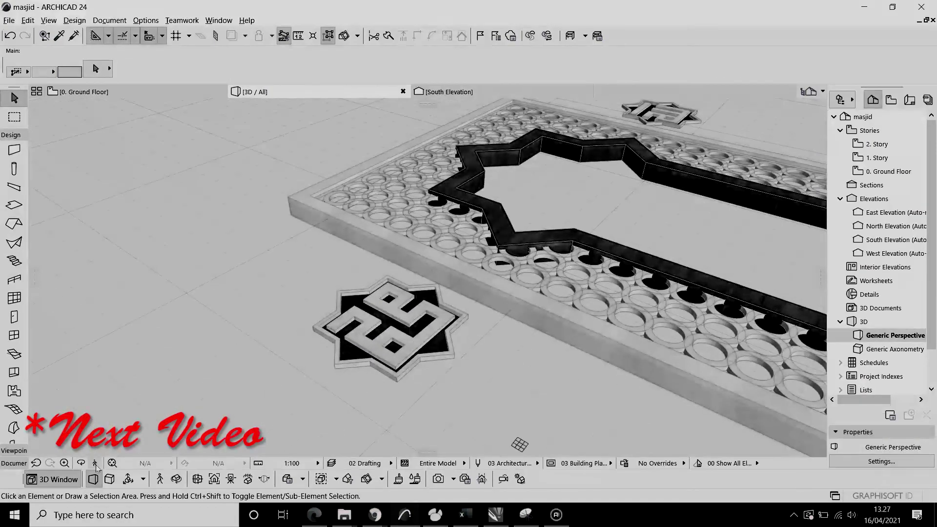